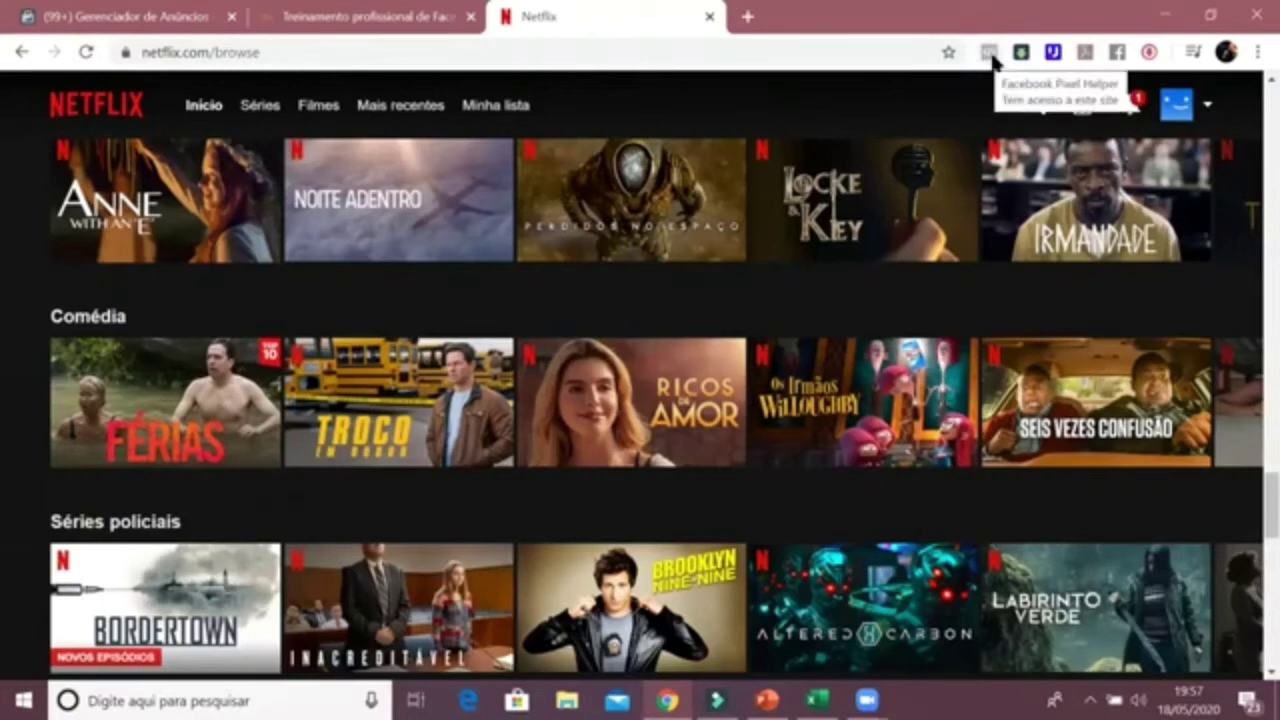
Step: Open the valterrito.com.br site and look through its home page down to the course offers
left_click(464, 52)
type("valterrito")
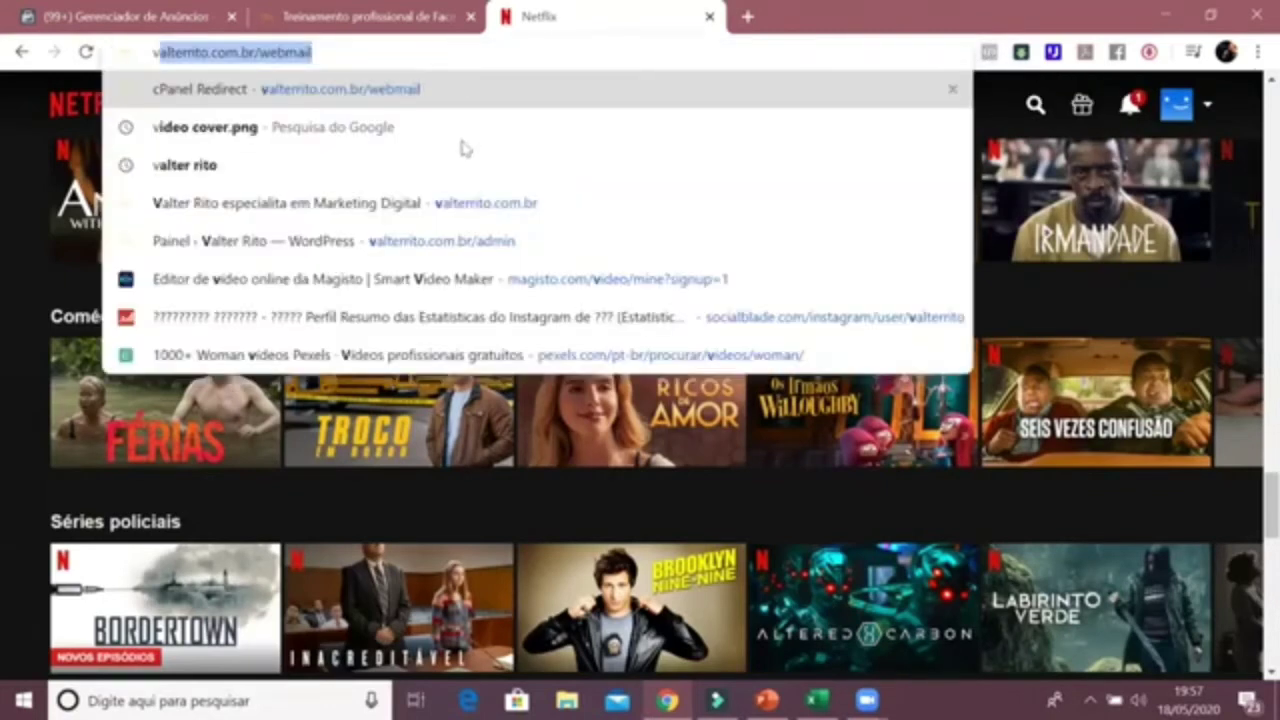
left_click(490, 205)
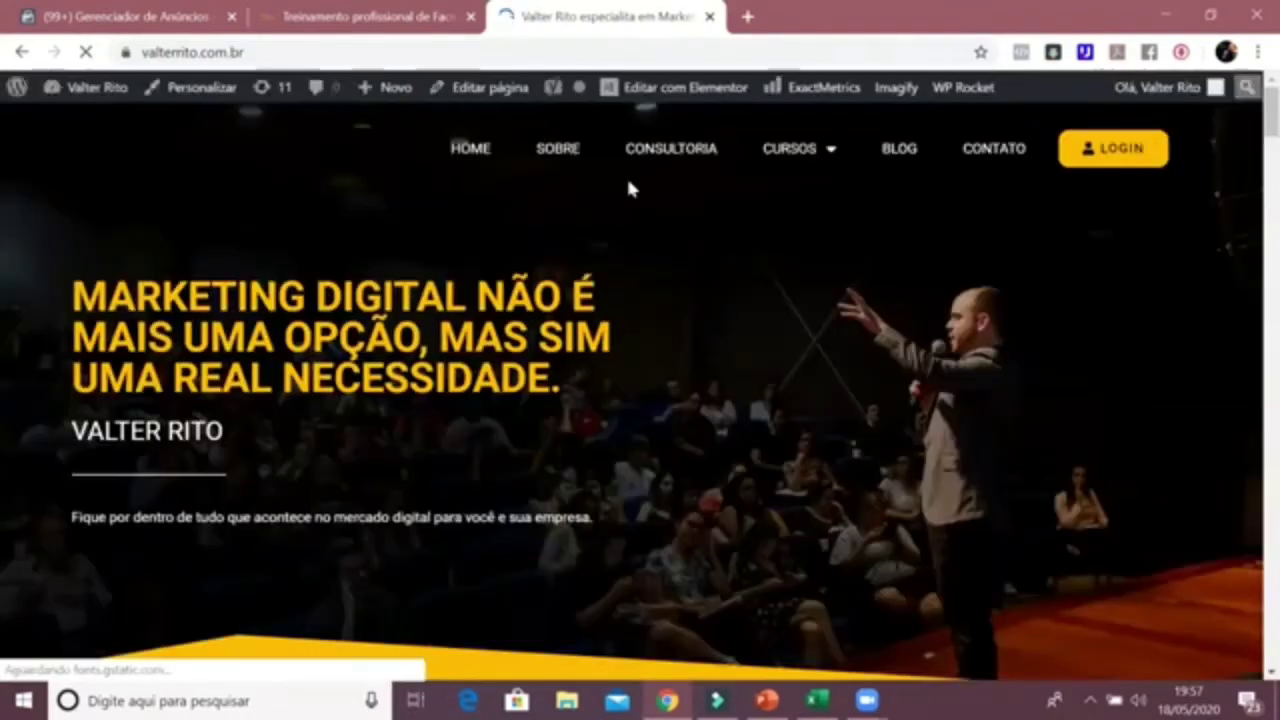
scroll(583, 157, "down", 10)
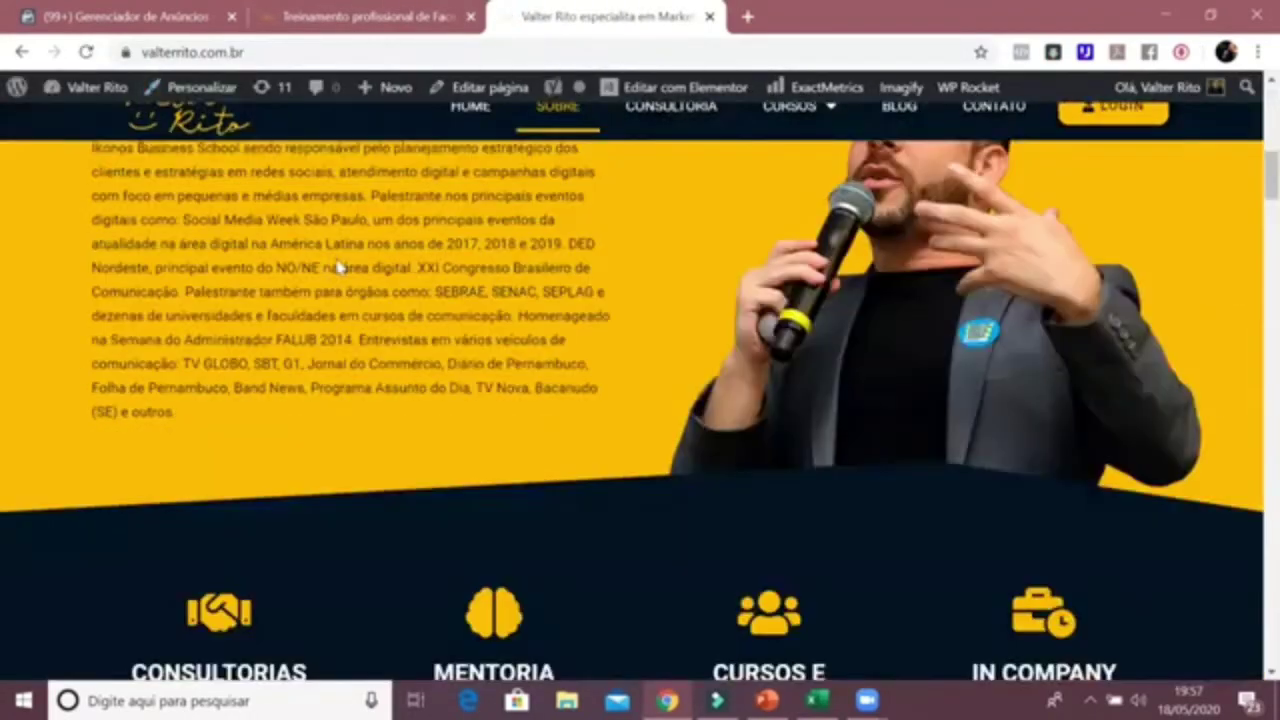
scroll(290, 204, "down", 3)
scroll(290, 204, "down", 10)
scroll(363, 103, "up", 3)
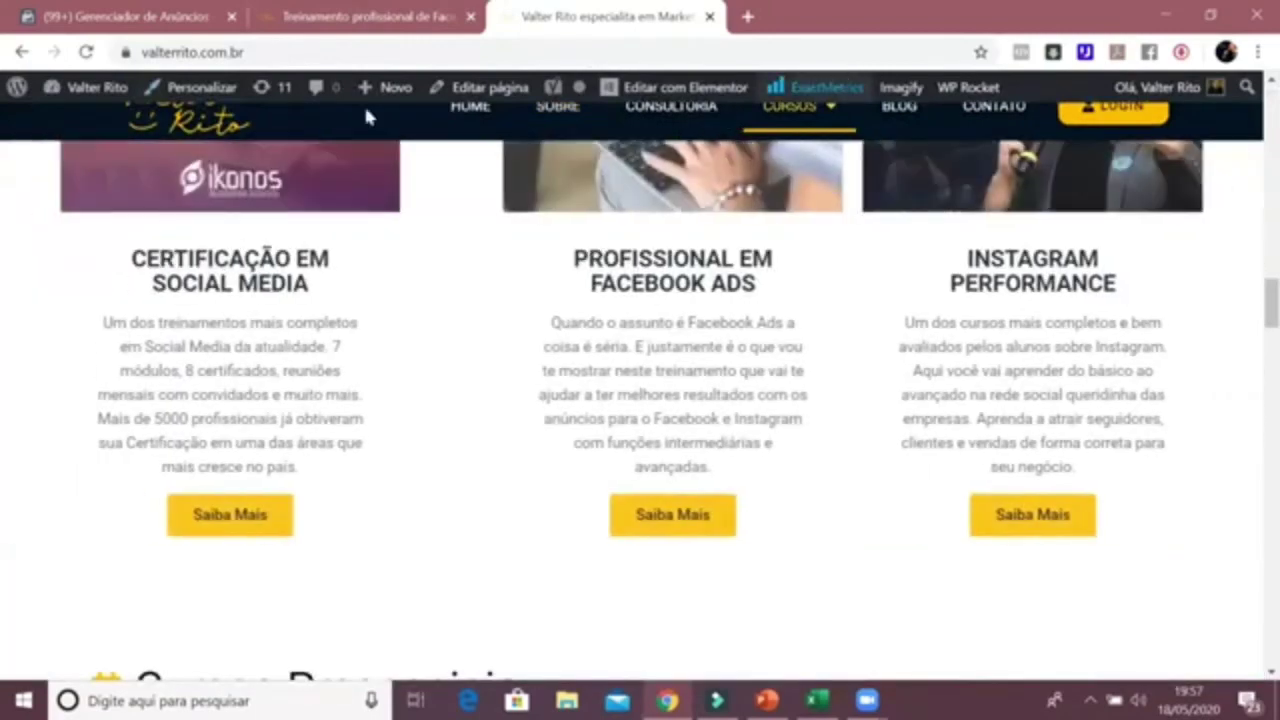
scroll(377, 118, "down", 3)
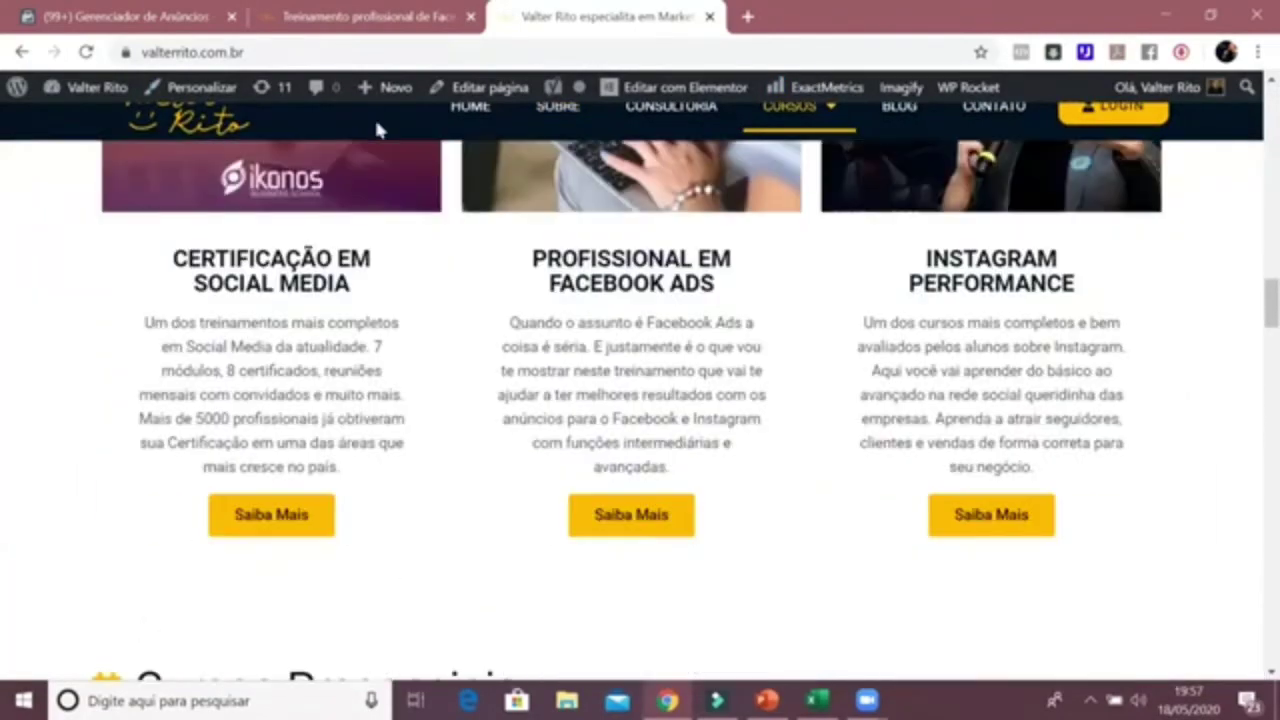
Step: Open the details of the Profissional em Facebook Ads course and look through its modules and the Bônus section
left_click(624, 515)
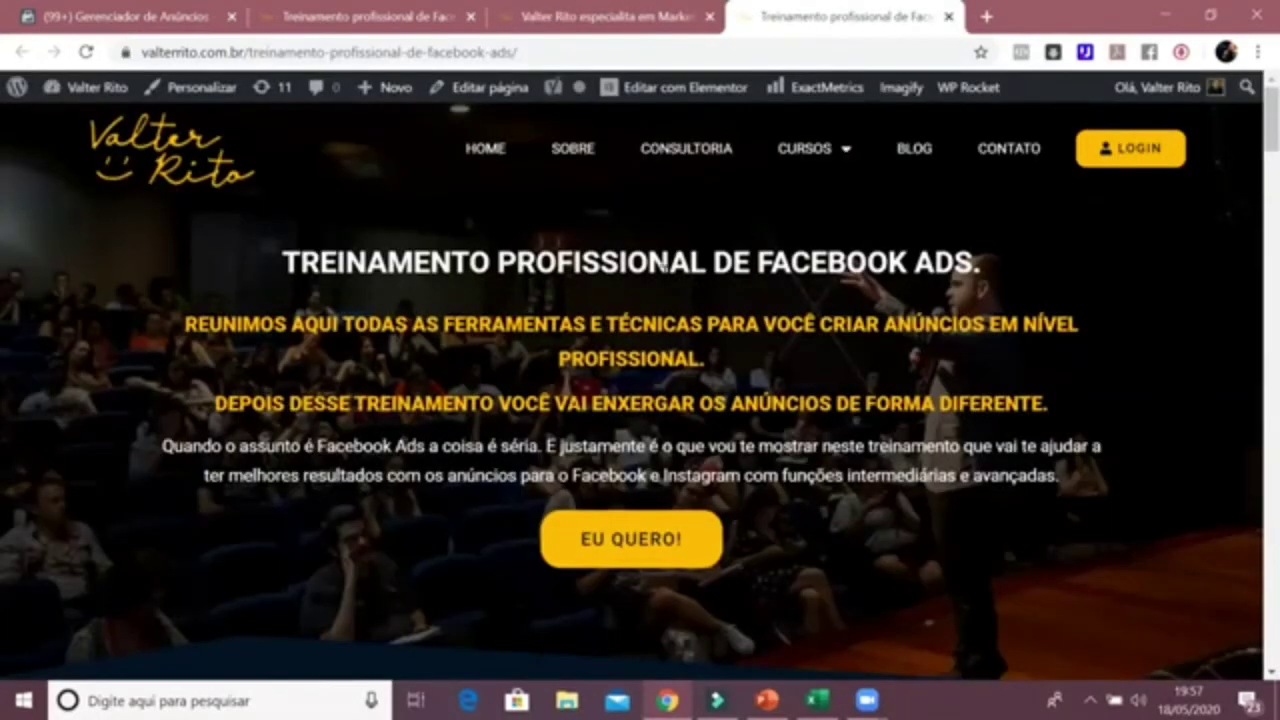
scroll(550, 212, "down", 5)
scroll(547, 205, "down", 20)
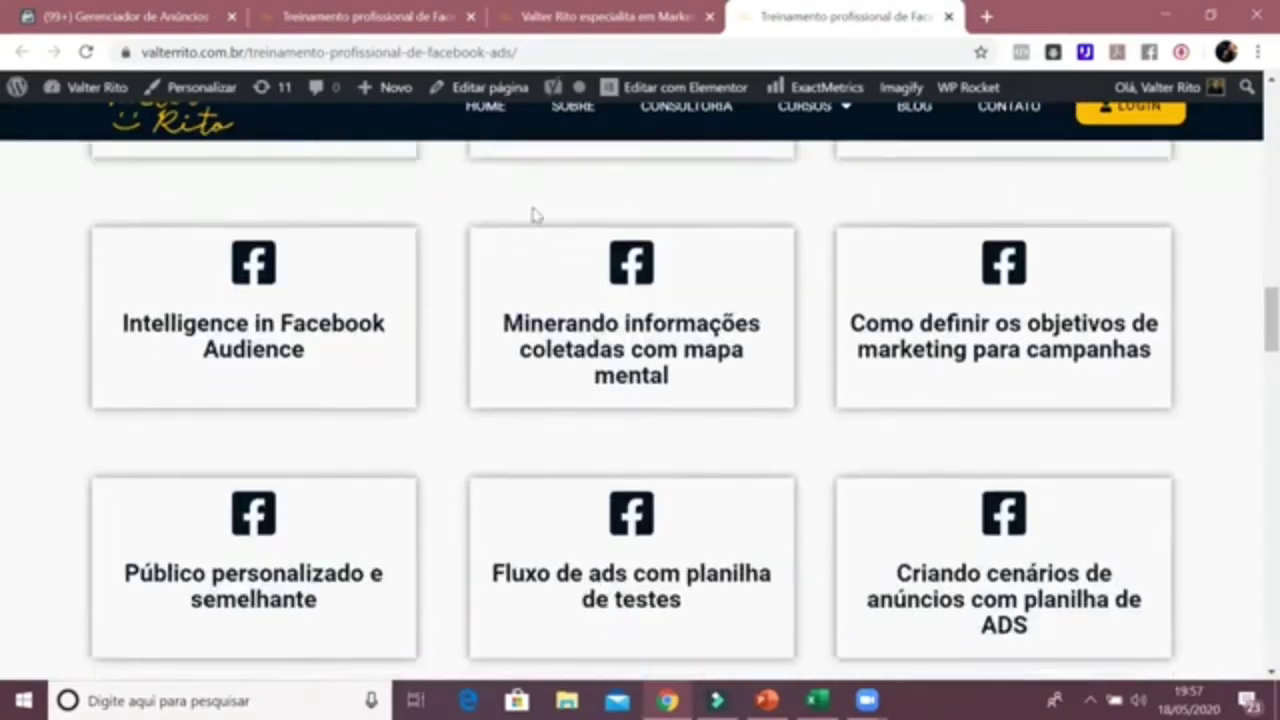
scroll(560, 200, "down", 15)
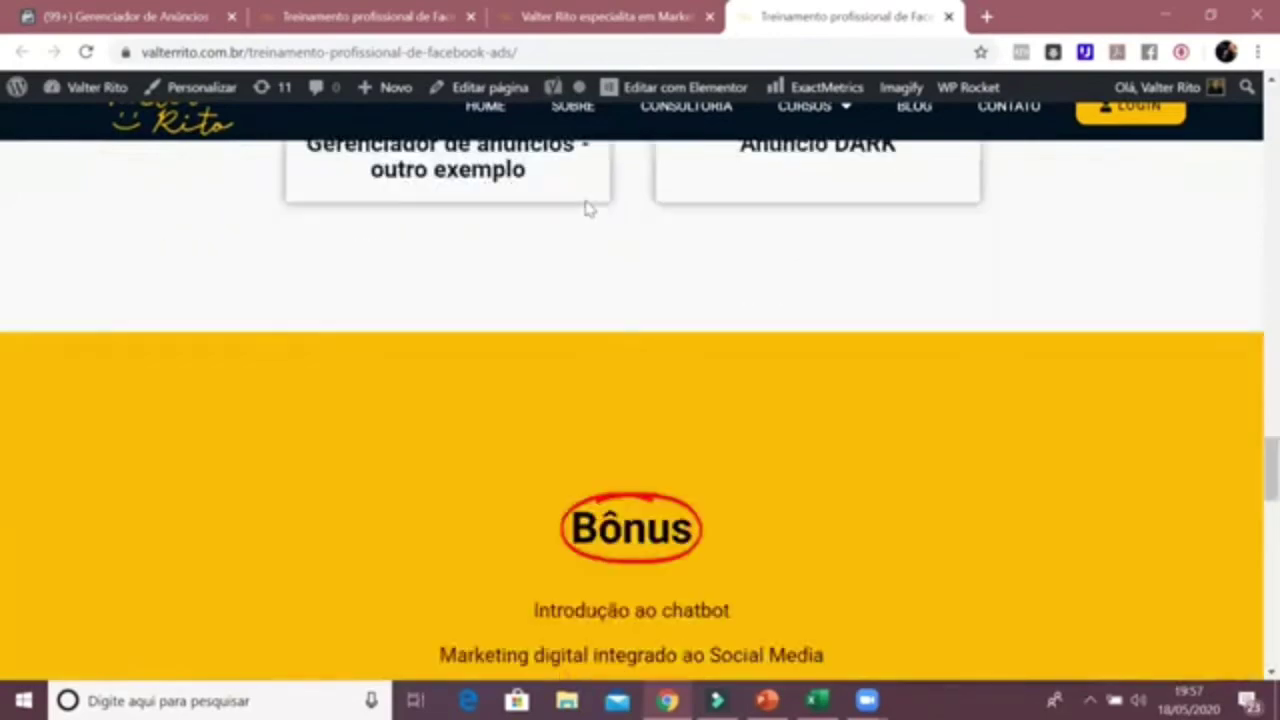
scroll(595, 183, "up", 5)
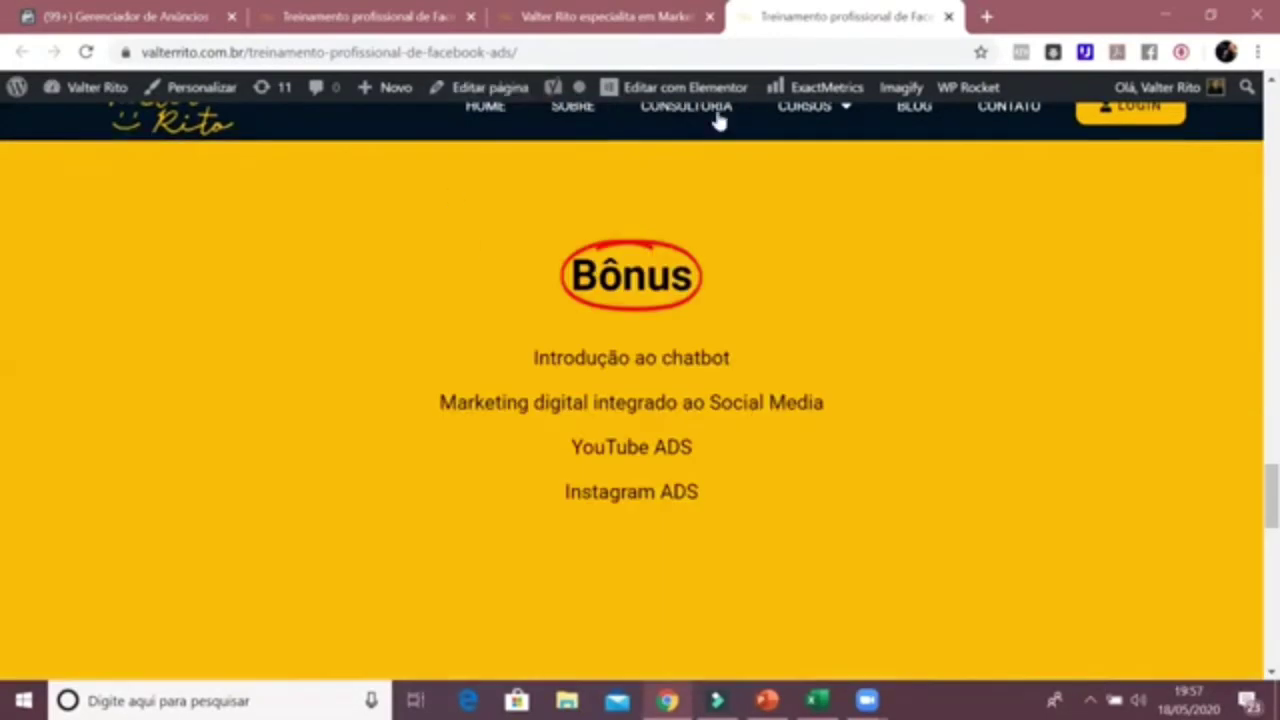
Step: Close the website and training pages so that only the Ads Manager campaign list stays open
left_click(710, 17)
left_click(710, 17)
left_click(470, 16)
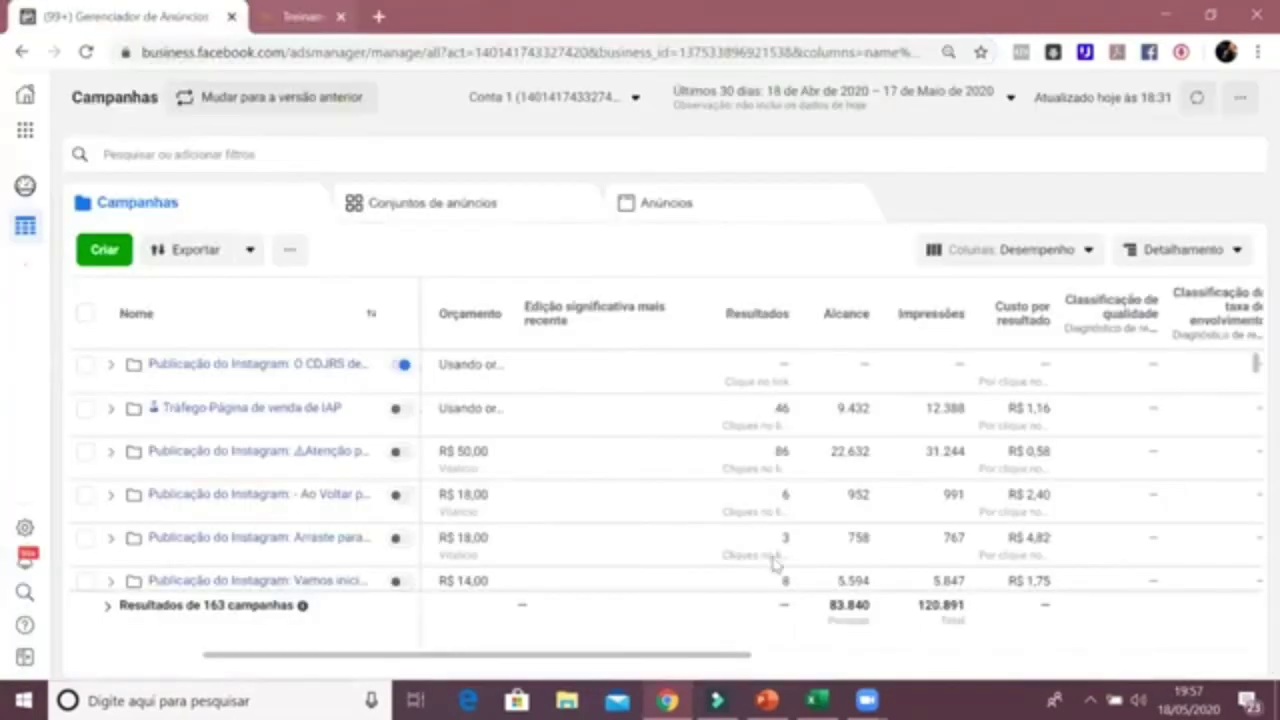
Step: Switch to the PowerPoint presentation and play the slide show from slide 12 to its end, then exit it
left_click(767, 700)
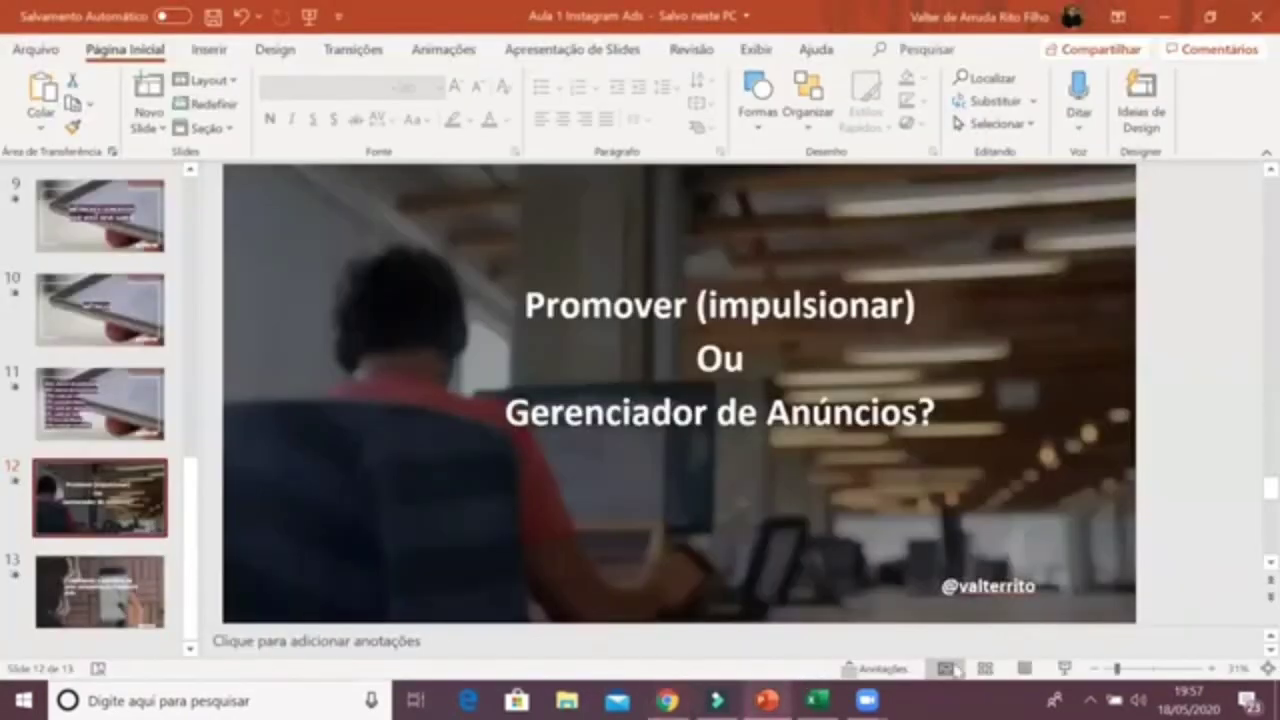
left_click(1063, 668)
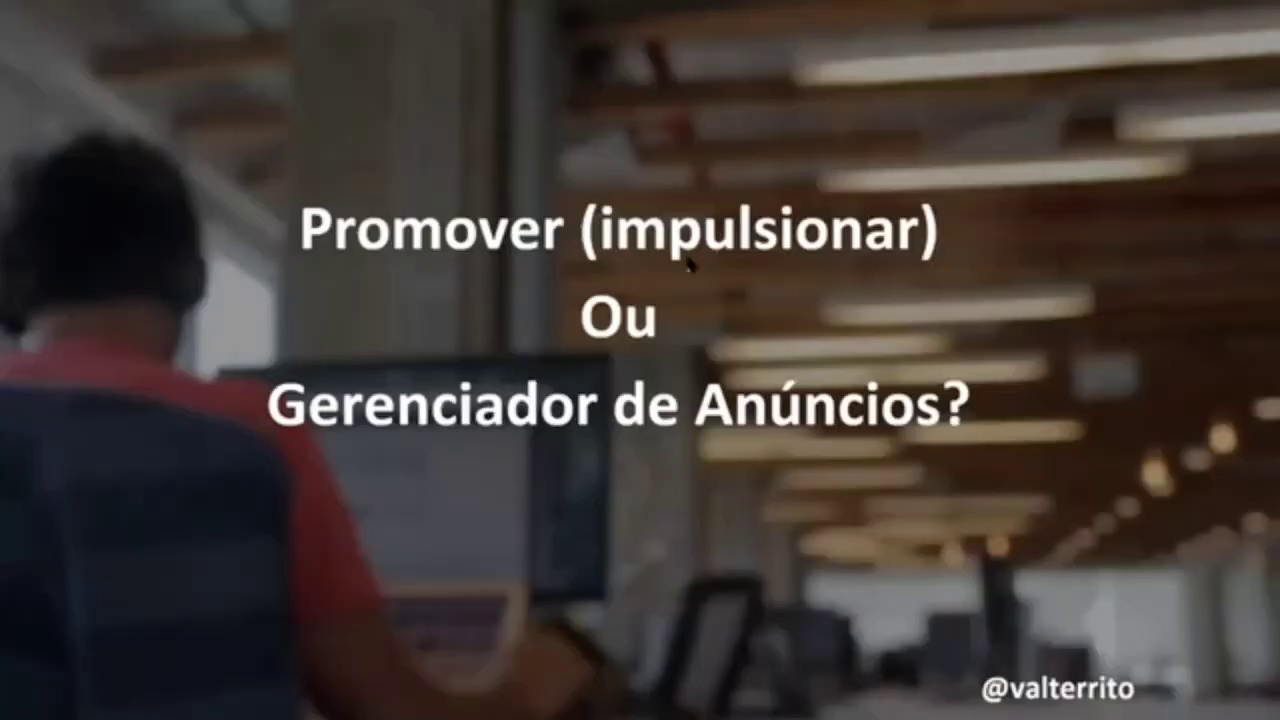
left_click(695, 257)
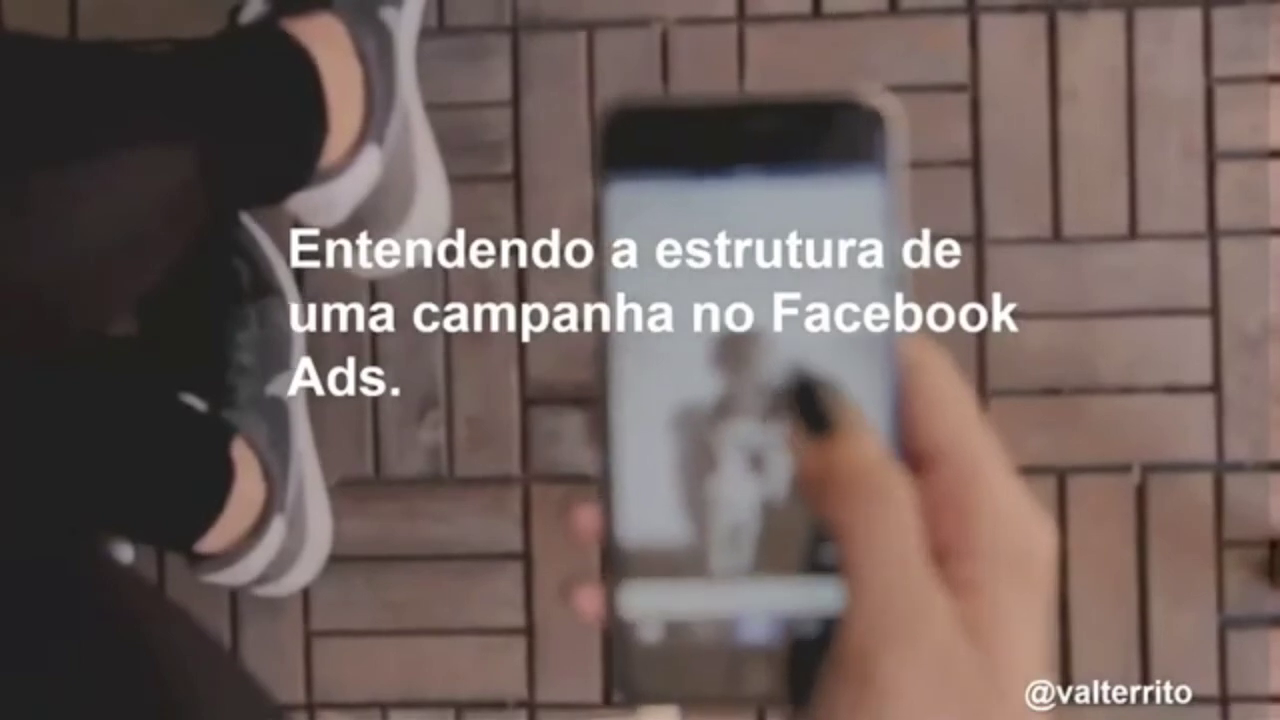
key("Right")
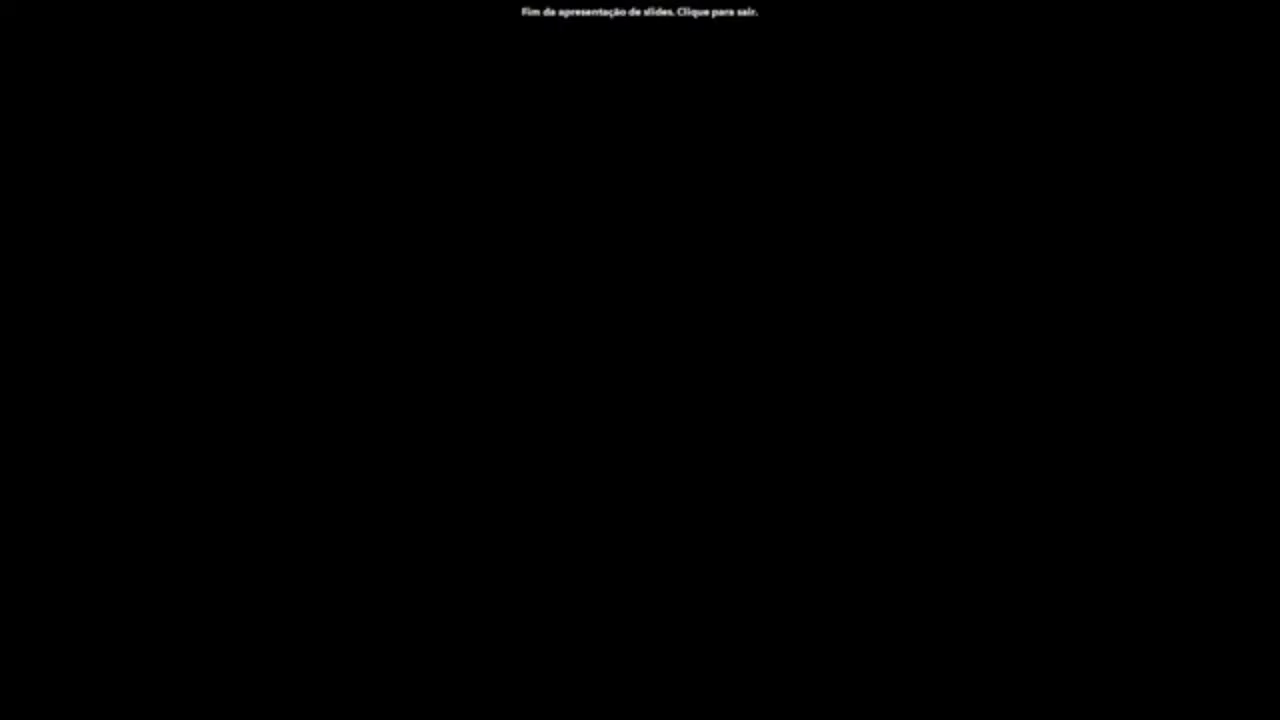
left_click(686, 251)
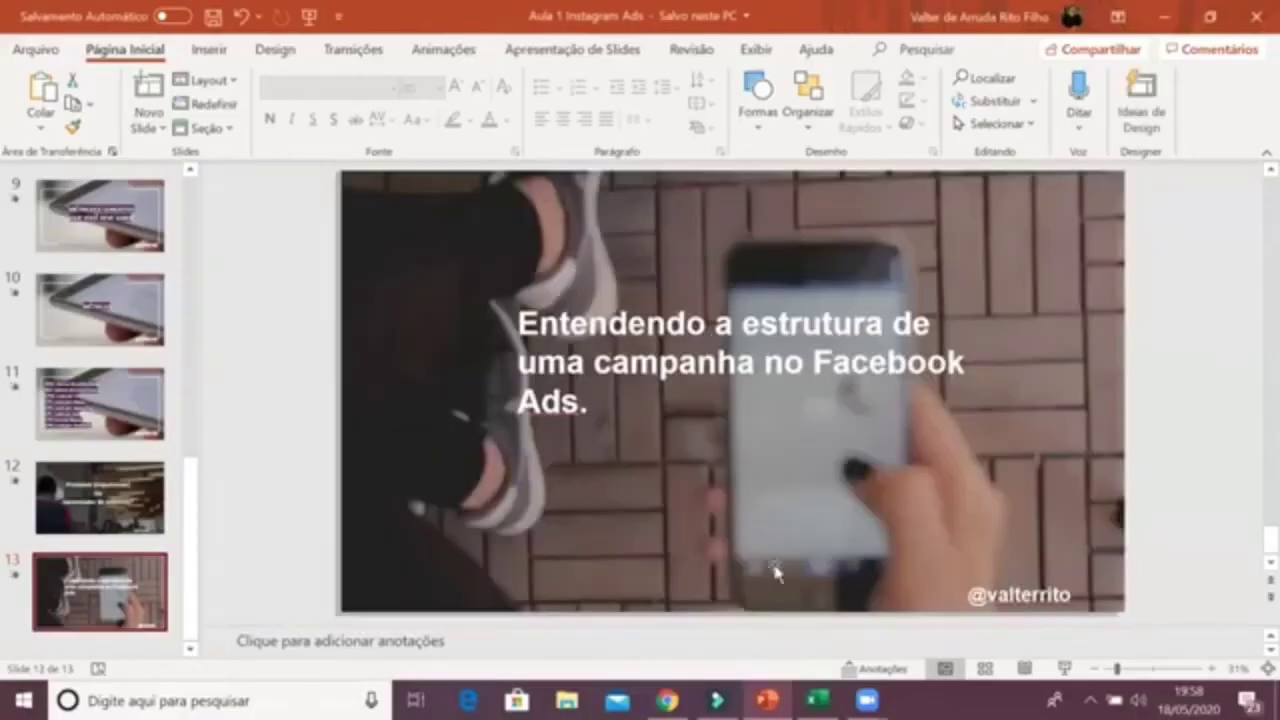
Step: Switch back to Ads Manager in Chrome and start creating a new campaign
left_click(667, 700)
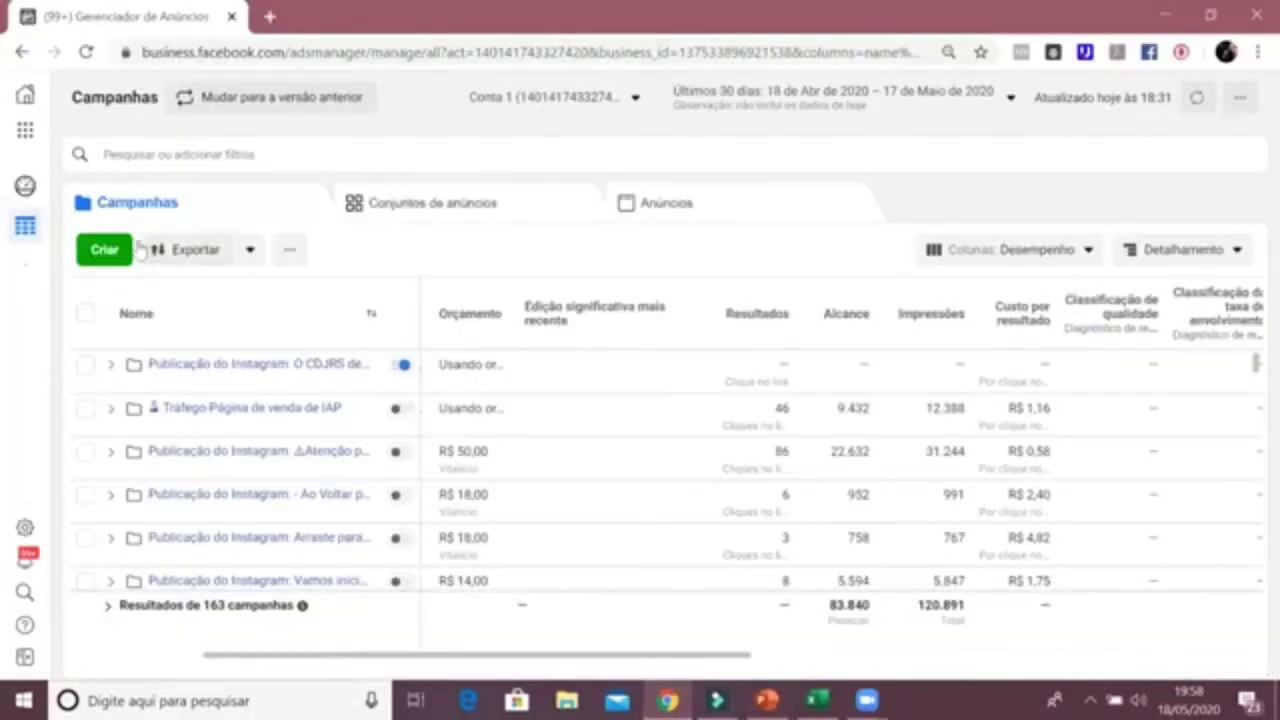
left_click(104, 249)
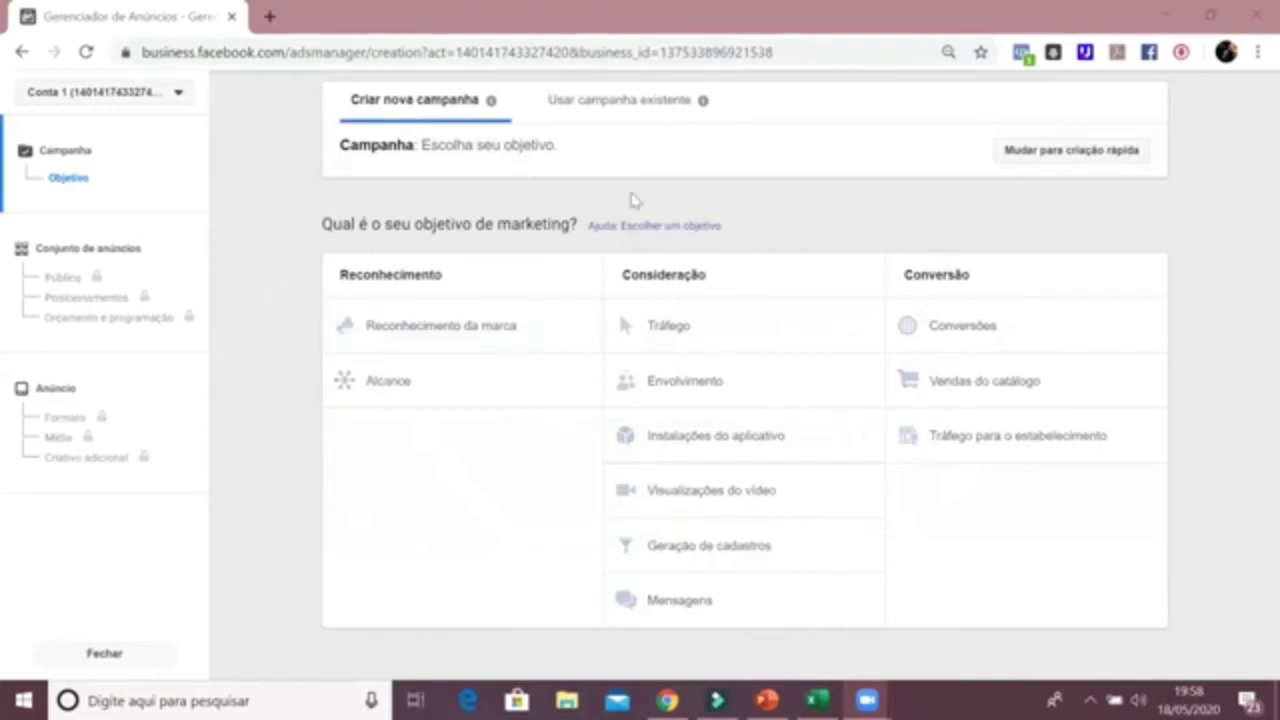
Step: Inspect the page_navigation event details in Facebook Pixel Helper, then close the helper
left_click(1024, 57)
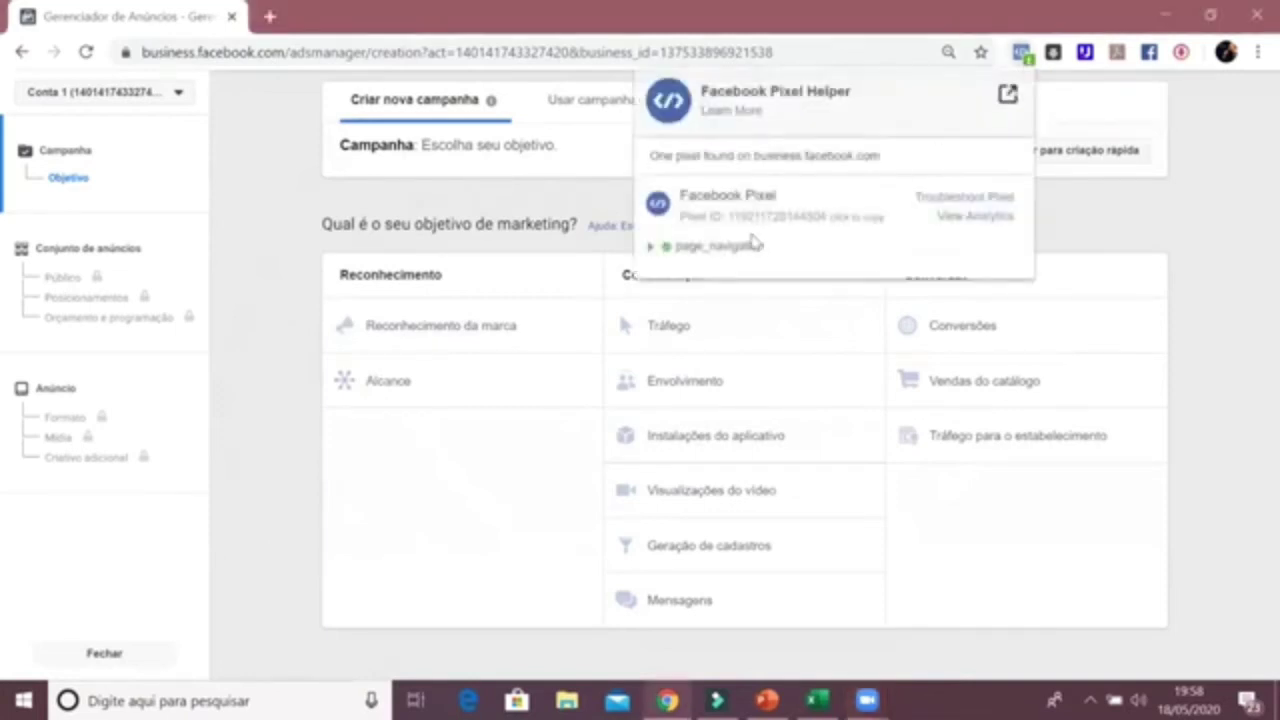
left_click(652, 247)
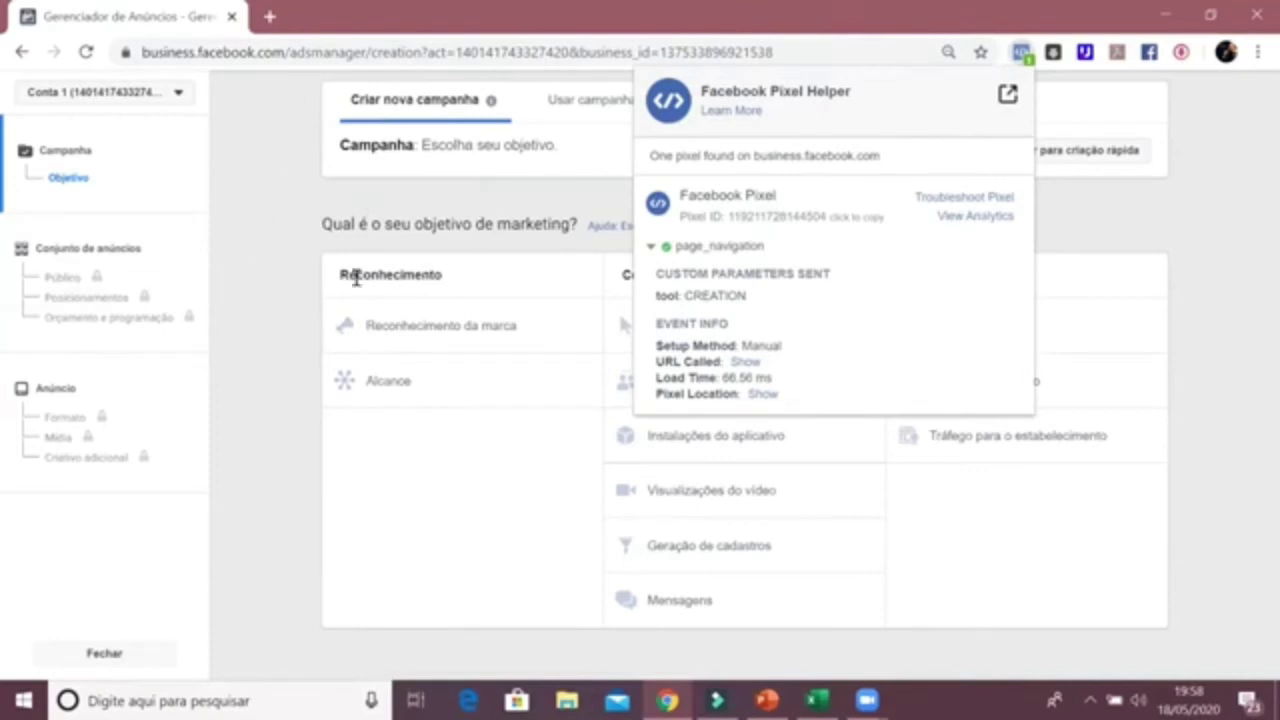
left_click(650, 247)
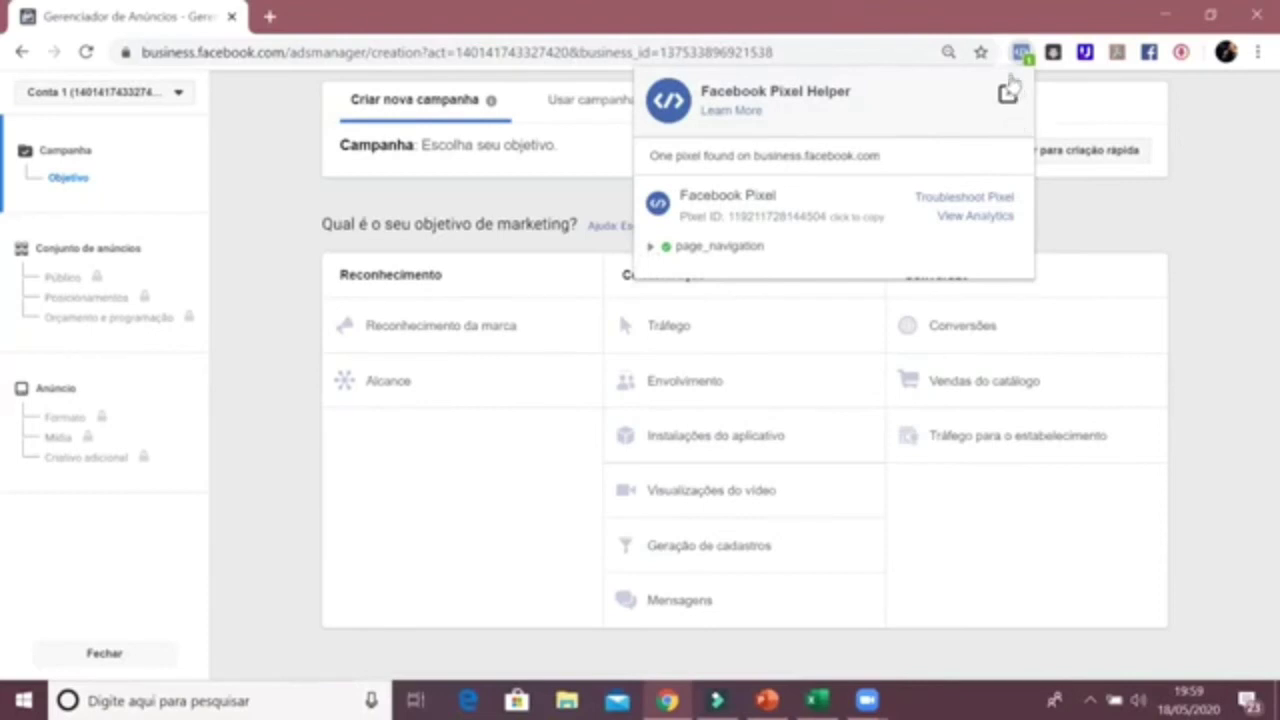
left_click(1147, 208)
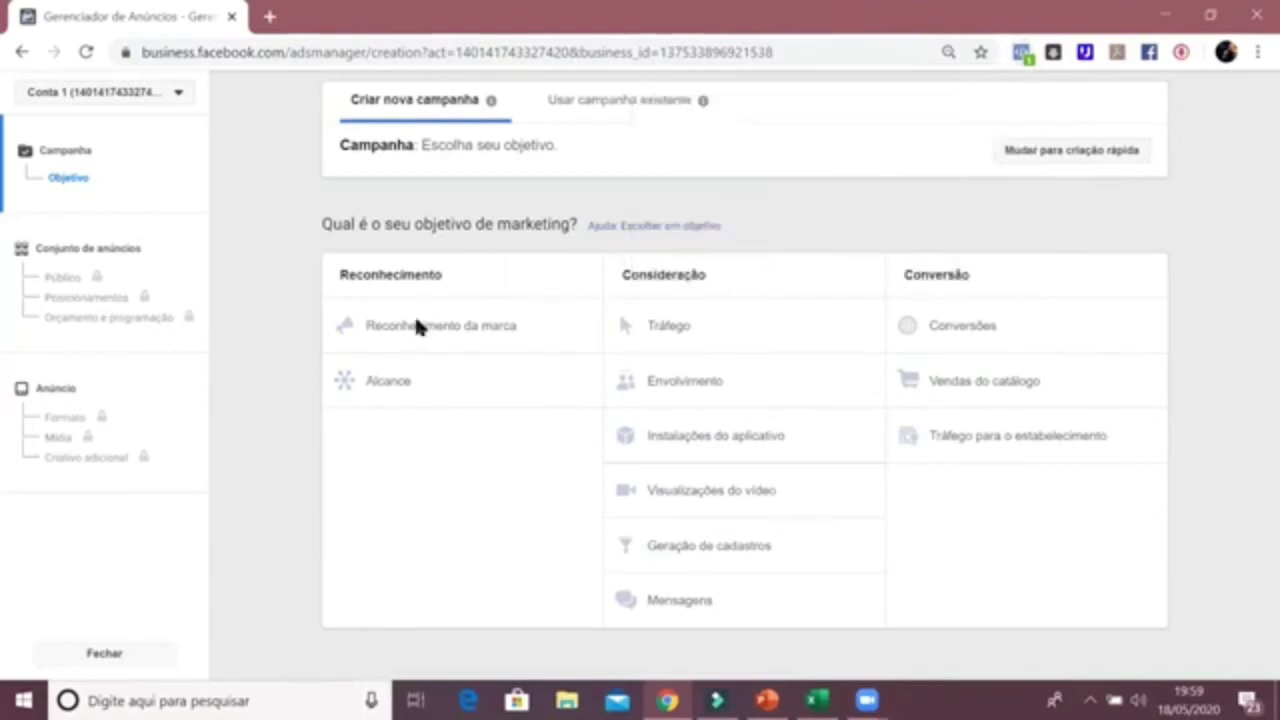
Step: Highlight the marketing objective question and choose Alcance under Reconhecimento as the campaign objective
left_click_drag(324, 224, 573, 218)
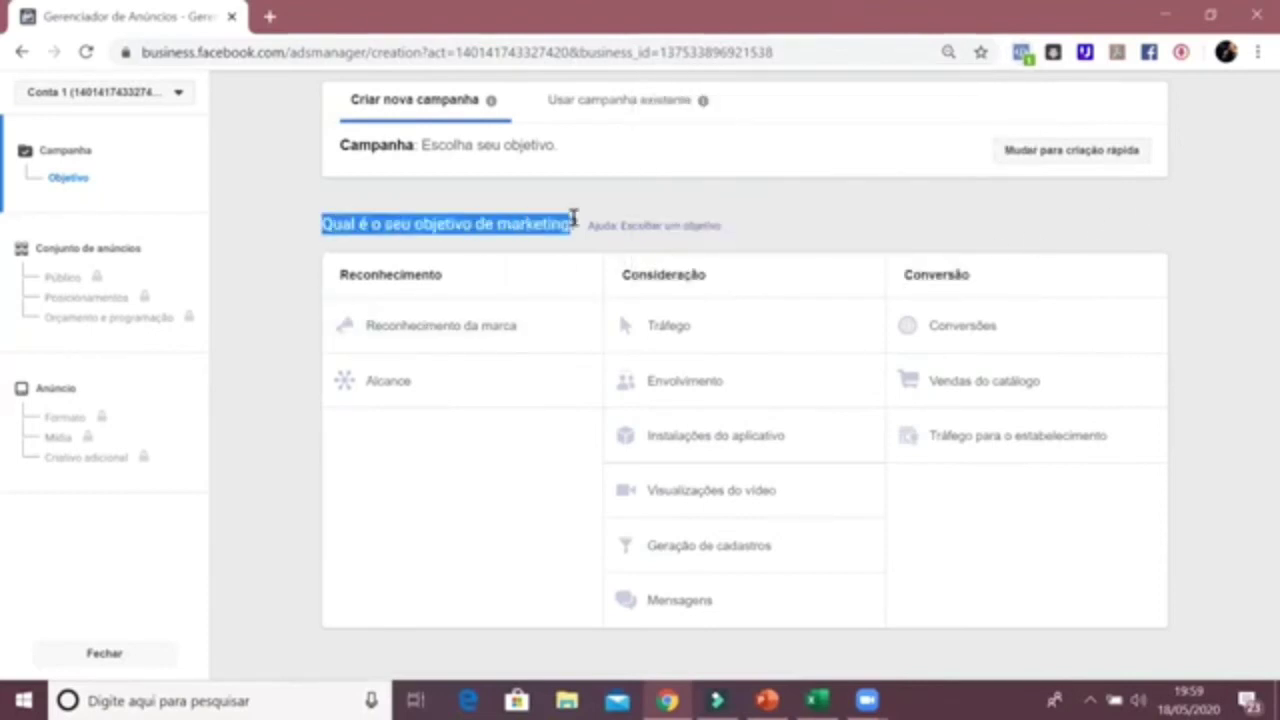
left_click(564, 261)
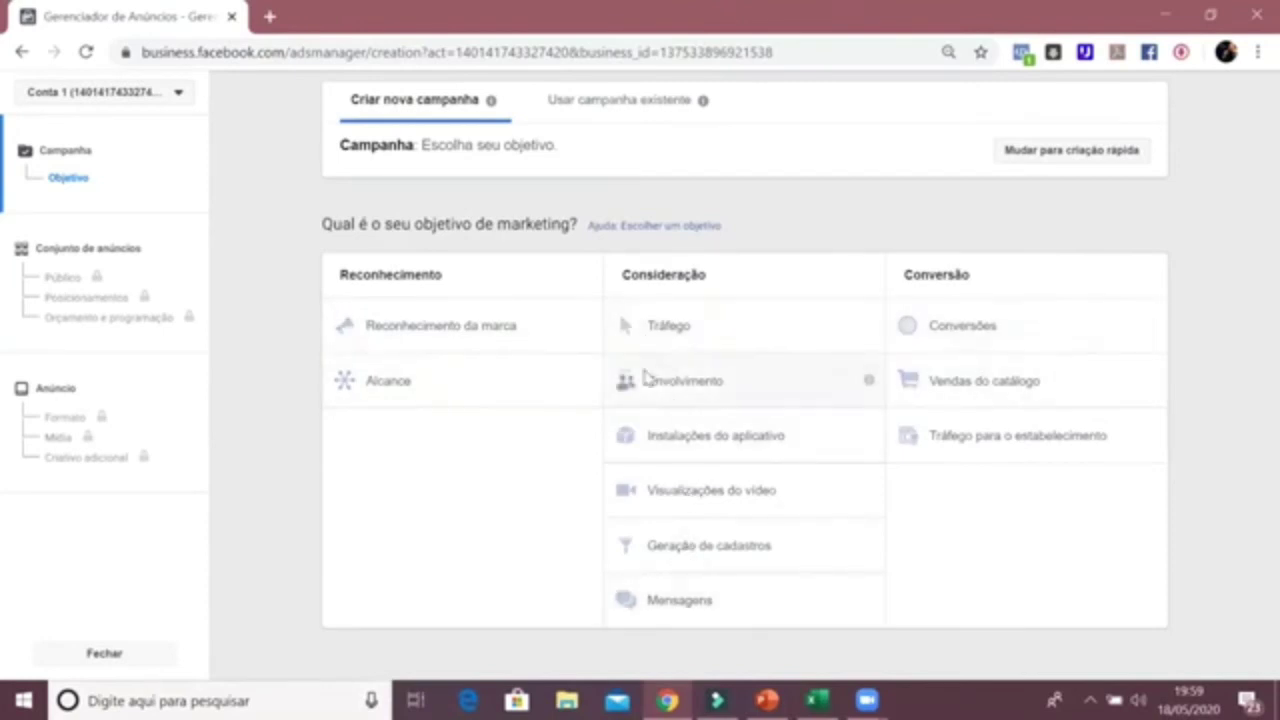
left_click(358, 388)
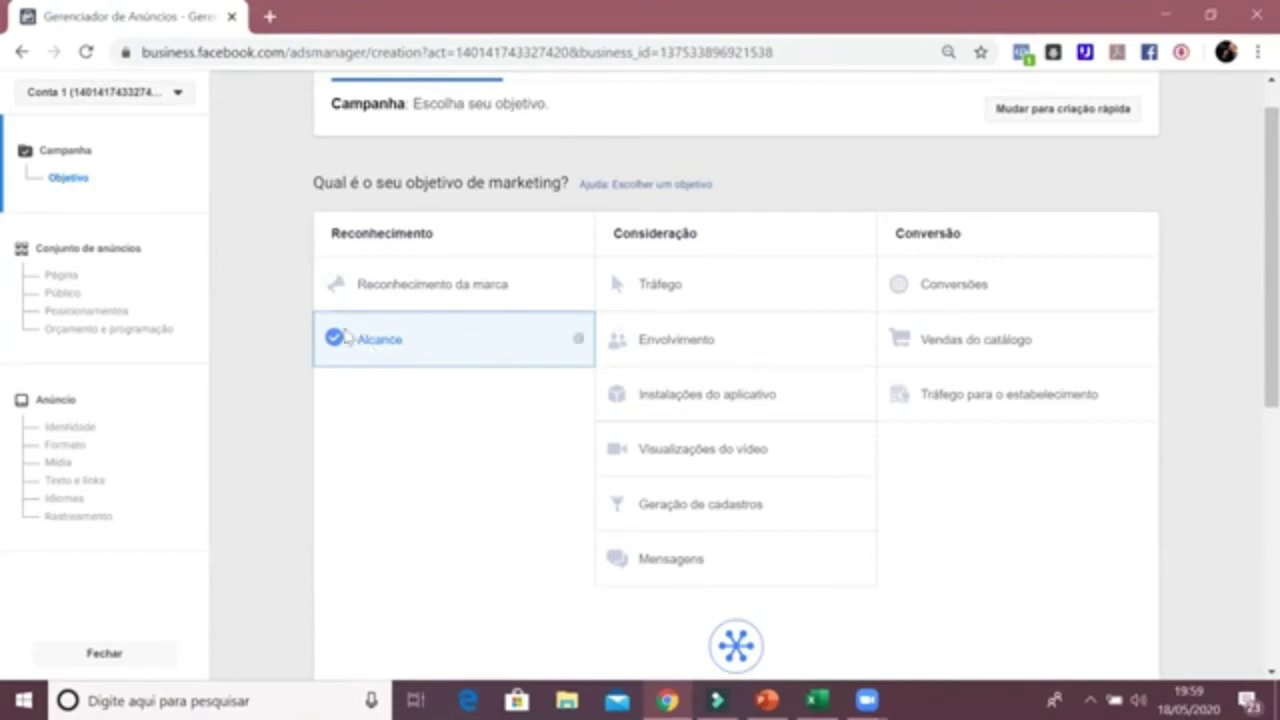
left_click_drag(351, 342, 408, 344)
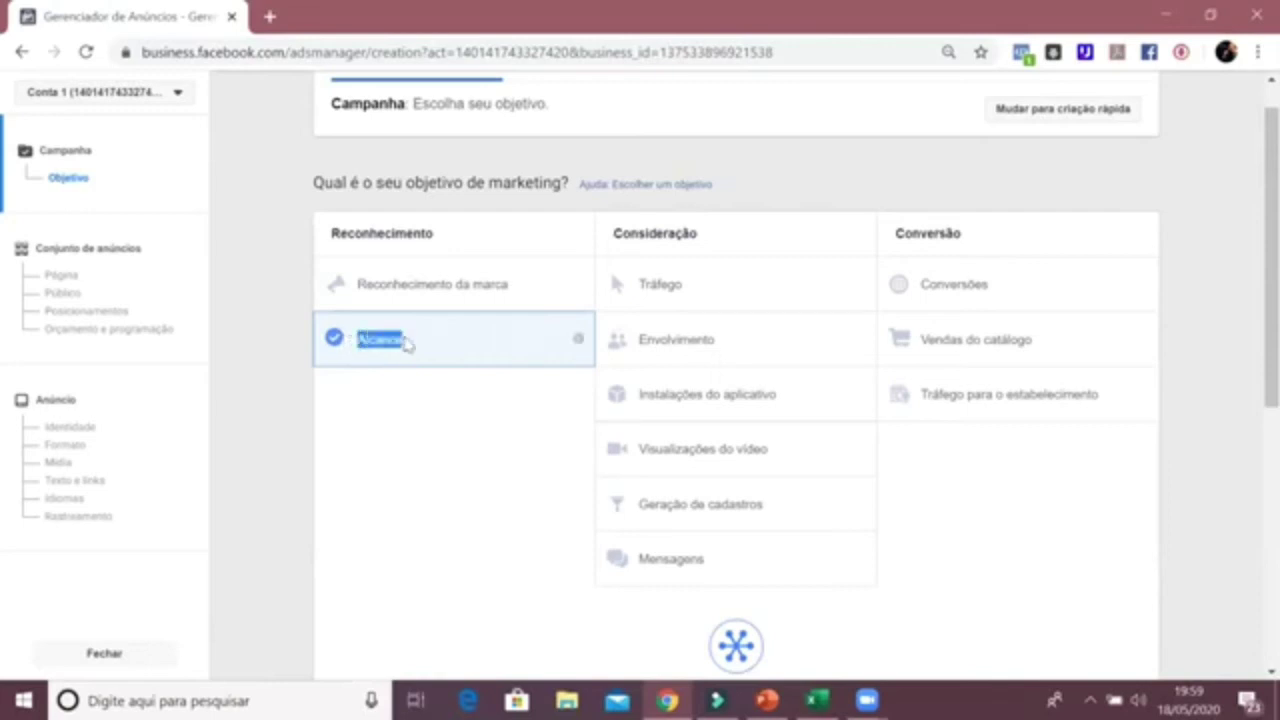
scroll(408, 343, "down", 1)
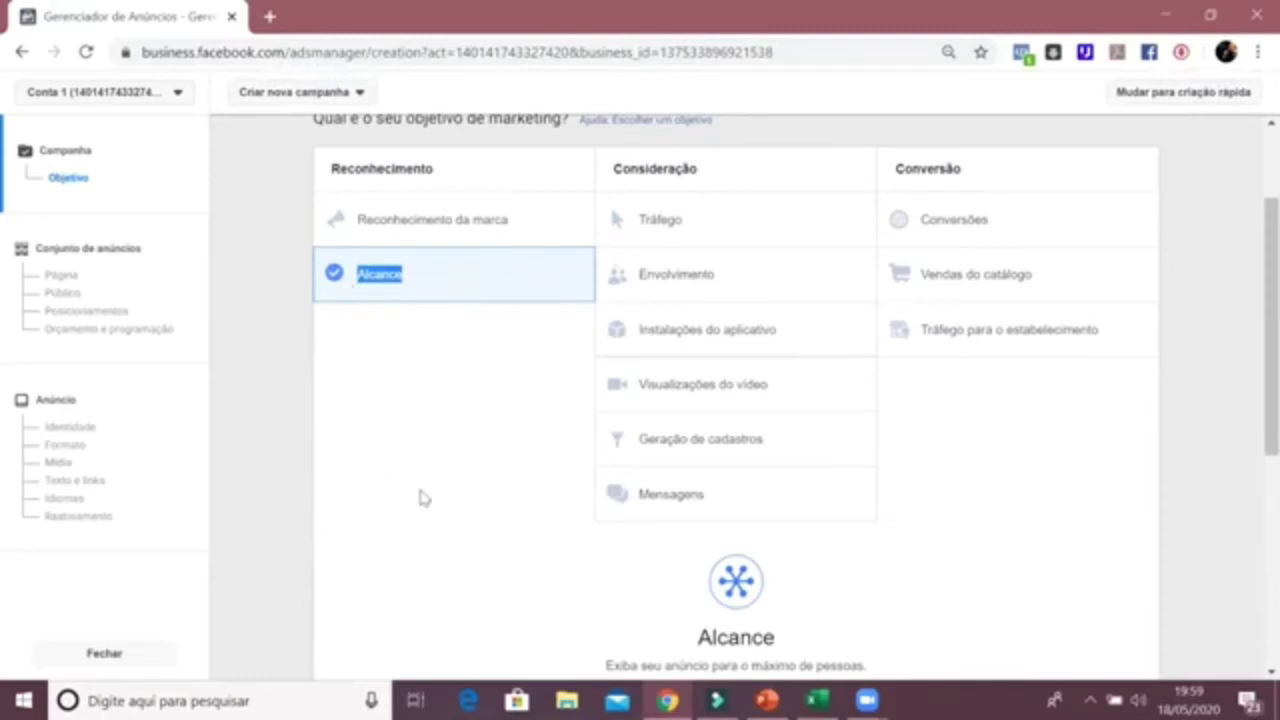
left_click(978, 494)
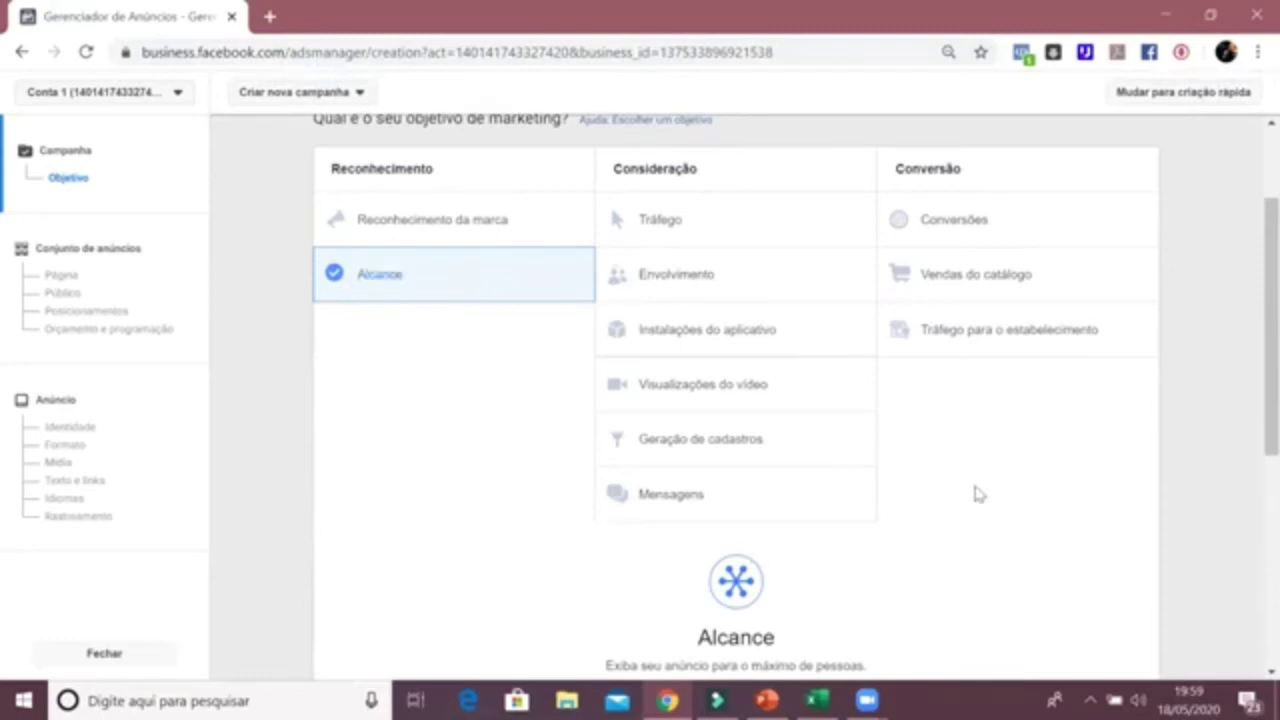
scroll(977, 491, "up", 1)
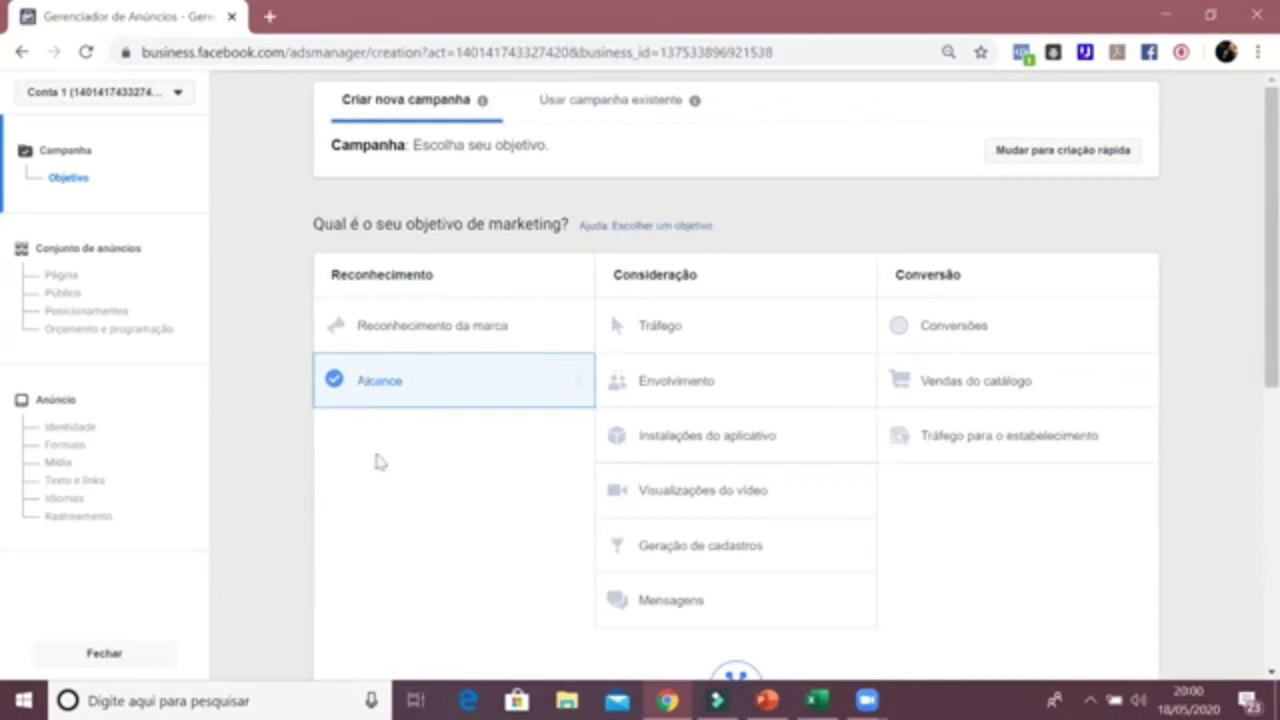
Step: Change the campaign objective to Tráfego under Consideração
left_click(660, 343)
scroll(660, 343, "up", 3)
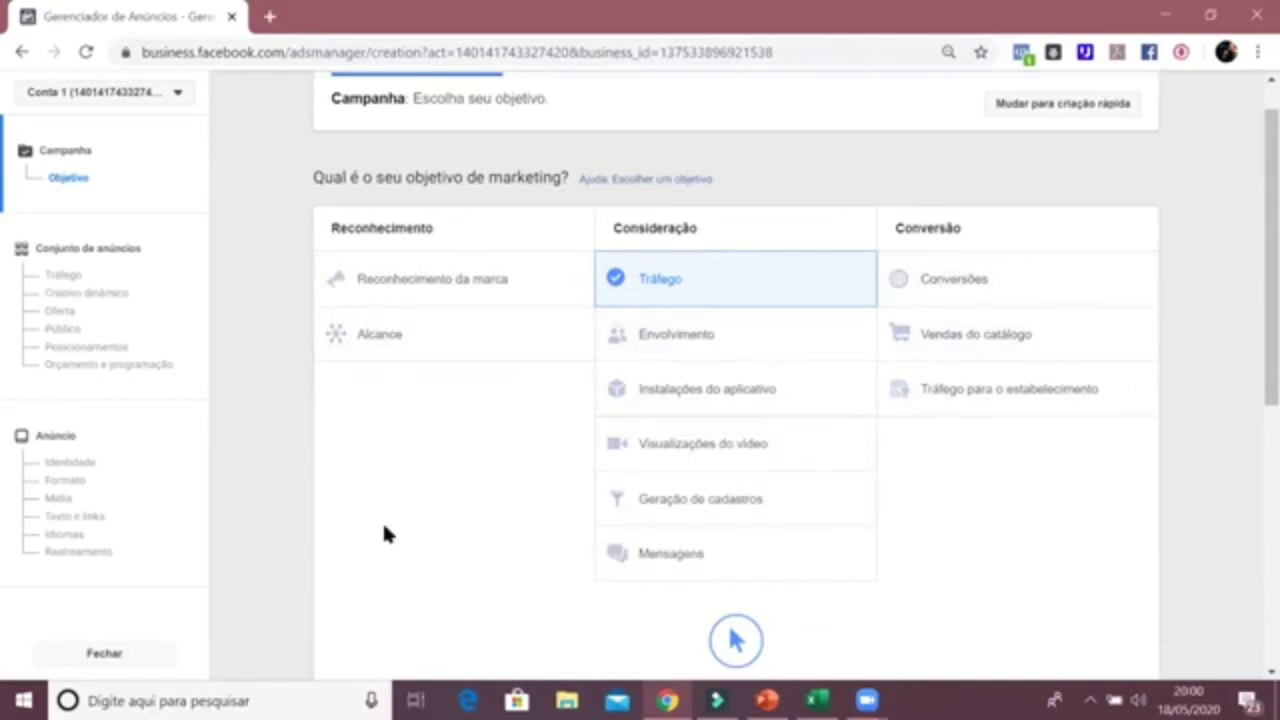
Step: Set the campaign objective back to Alcance and review its campaign name, A/B test and budget optimization options
left_click(405, 334)
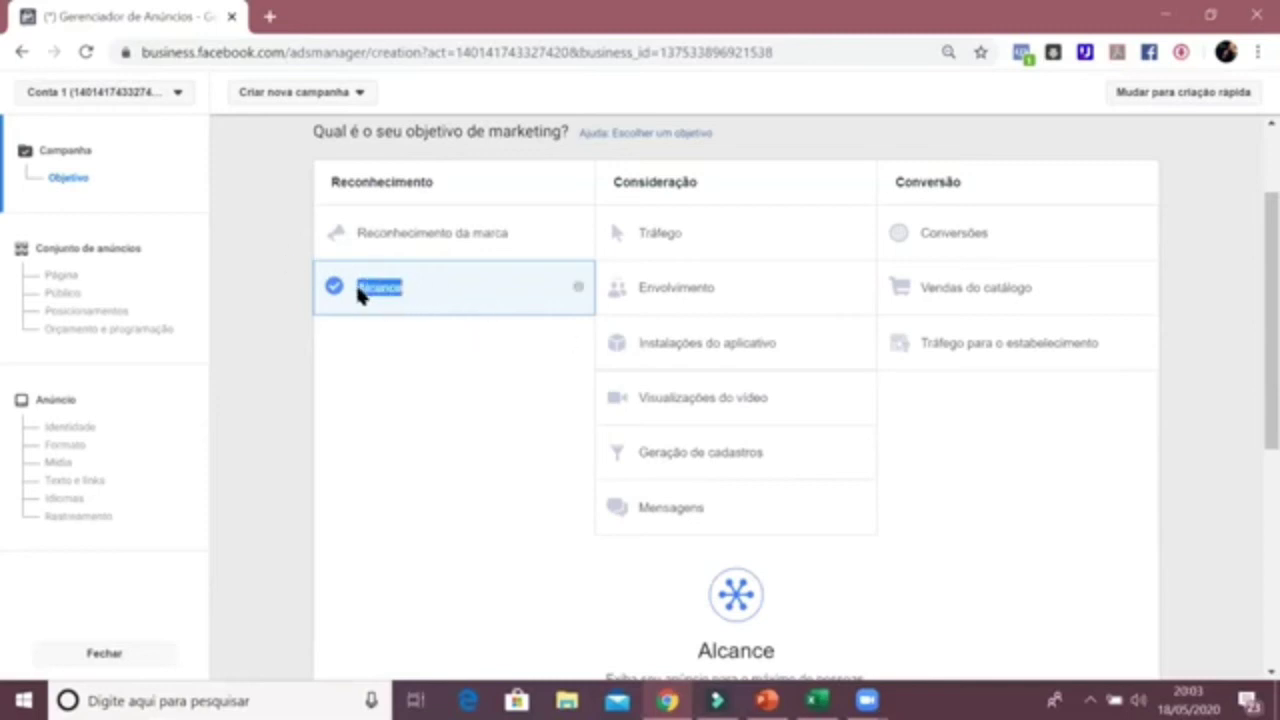
scroll(892, 534, "down", 5)
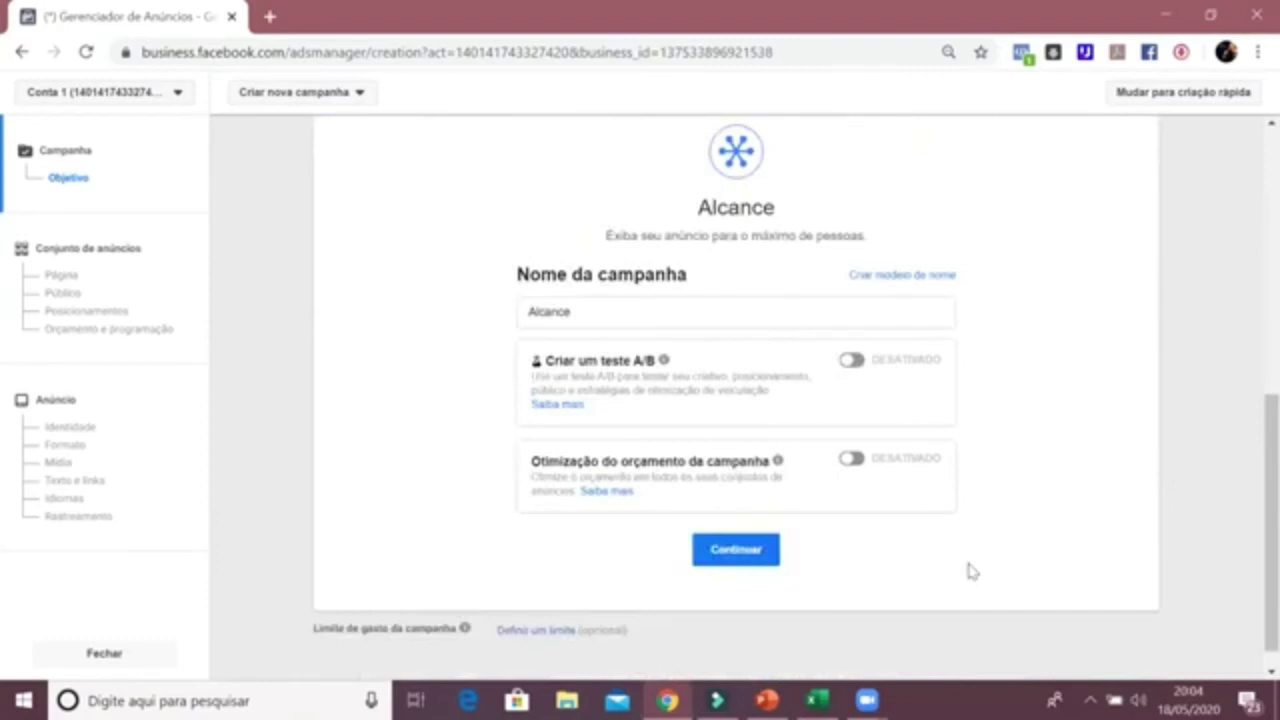
scroll(530, 320, "up", 5)
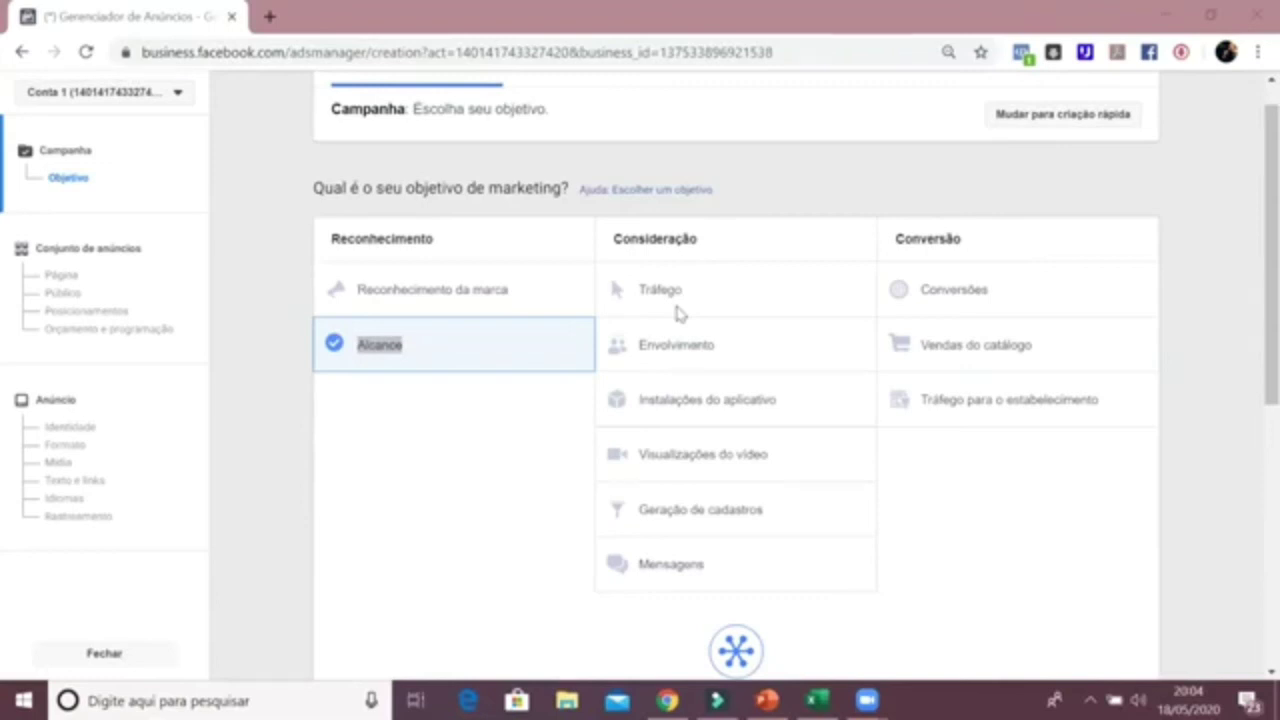
left_click(446, 366)
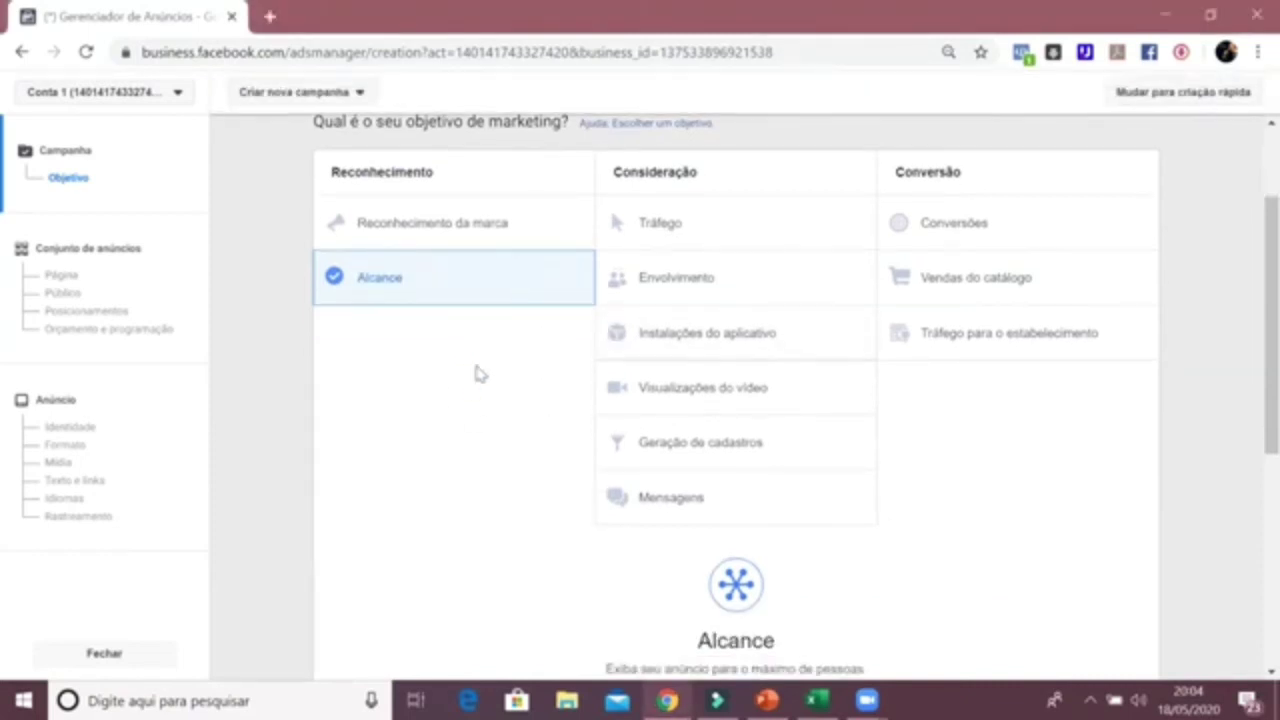
scroll(540, 350, "up", 1)
scroll(614, 323, "down", 2)
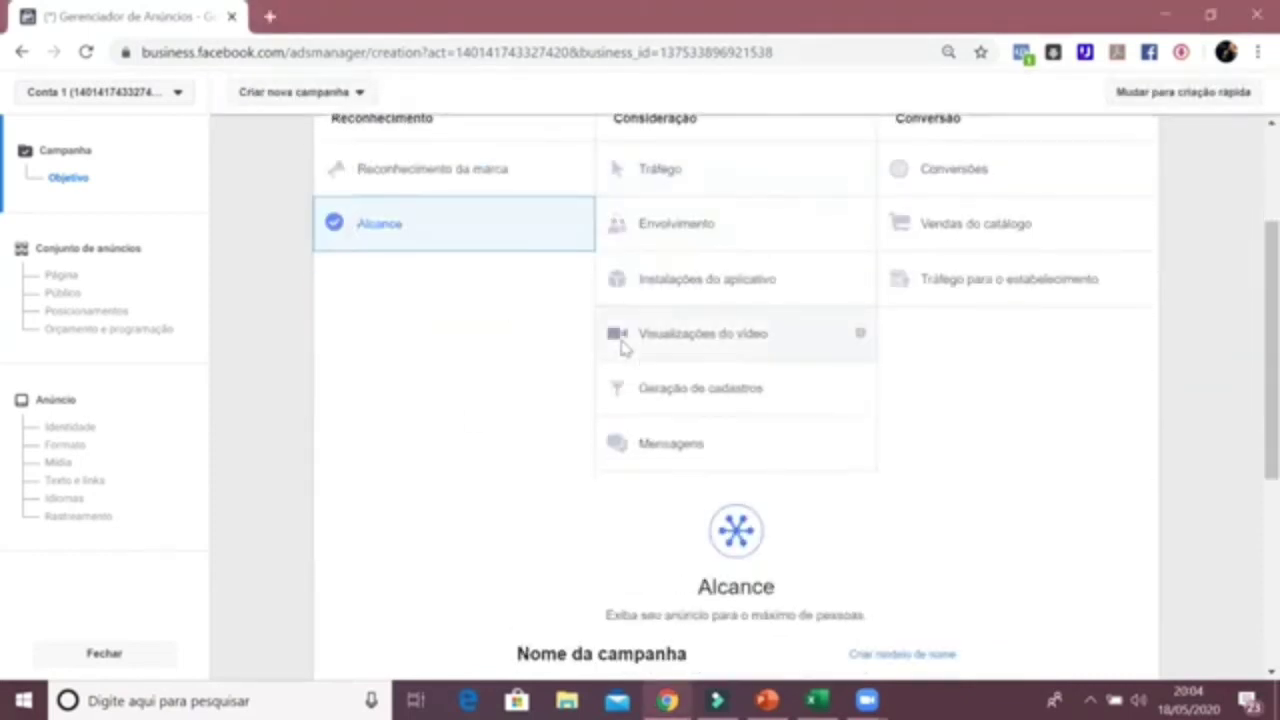
scroll(540, 370, "up", 1)
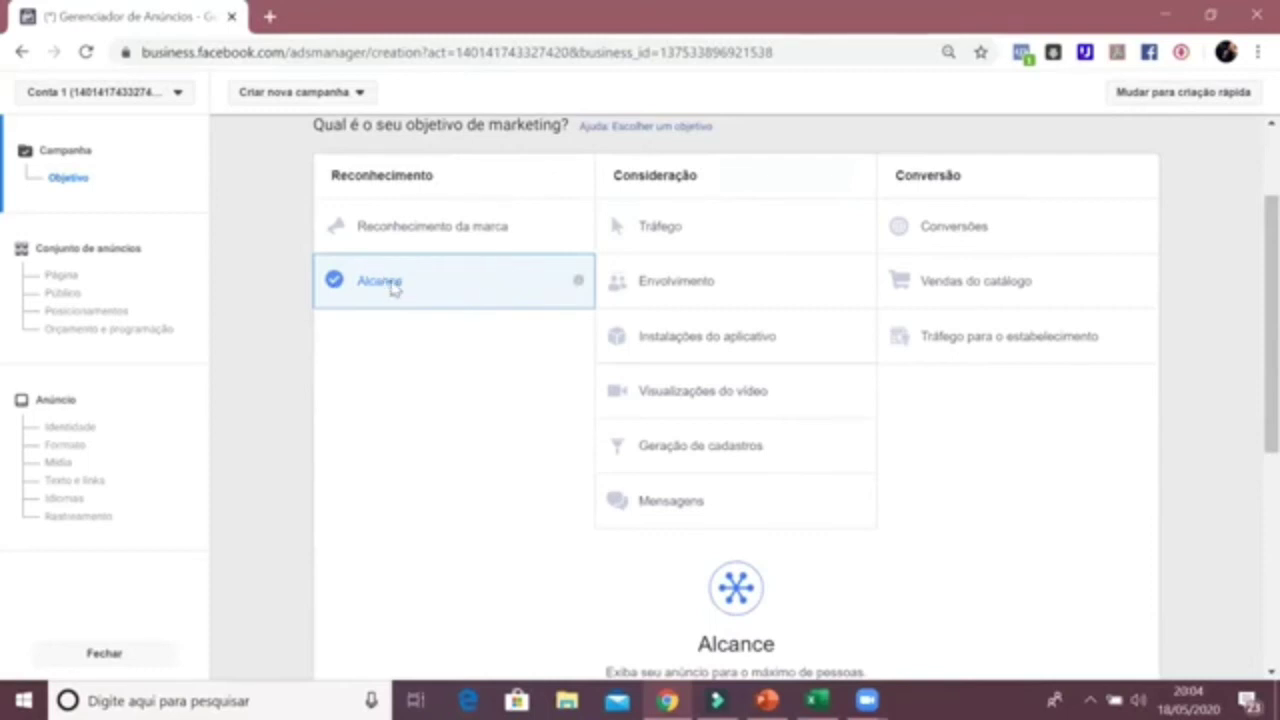
Step: Change the campaign objective to Tráfego and continue to the ad set settings
left_click(685, 220)
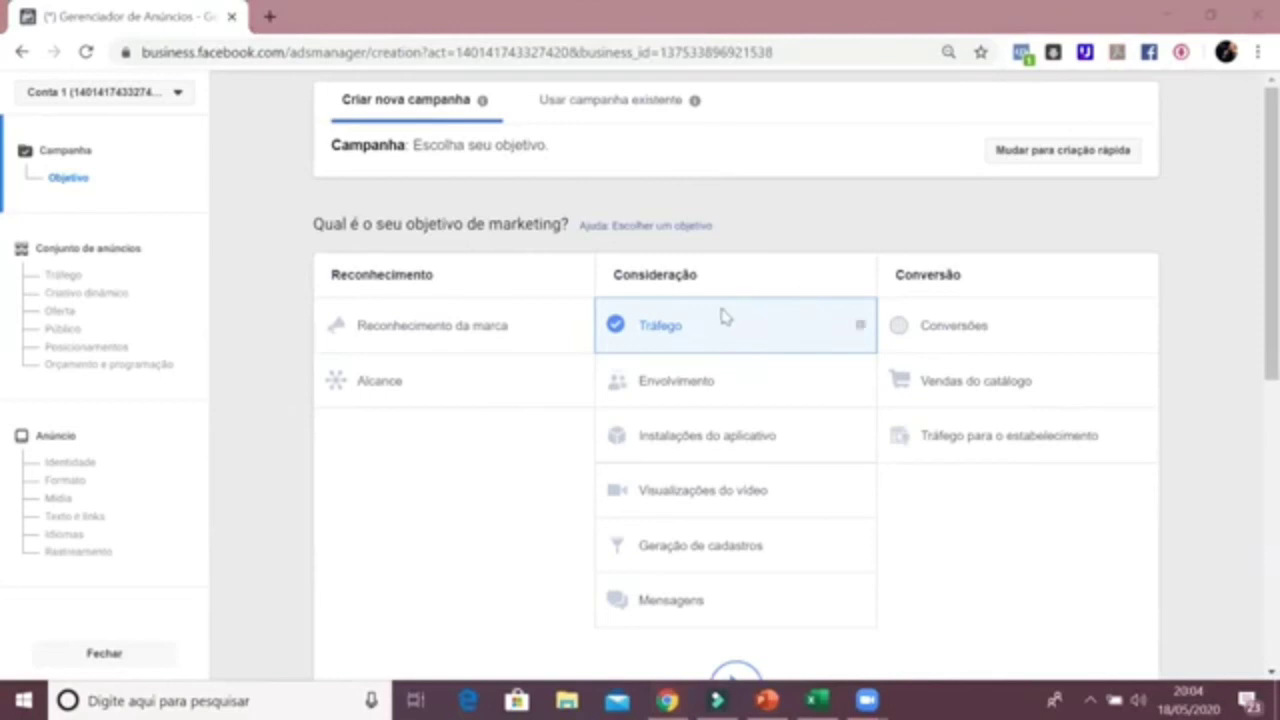
scroll(720, 314, "down", 5)
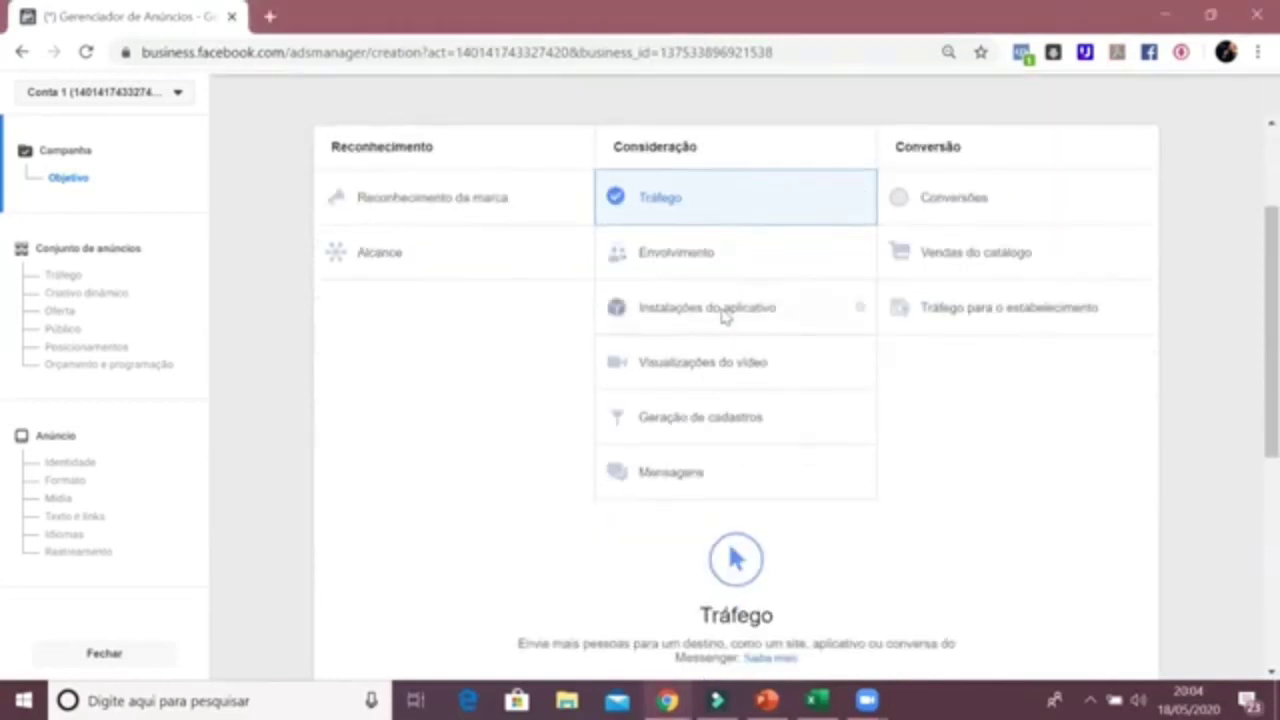
left_click(740, 512)
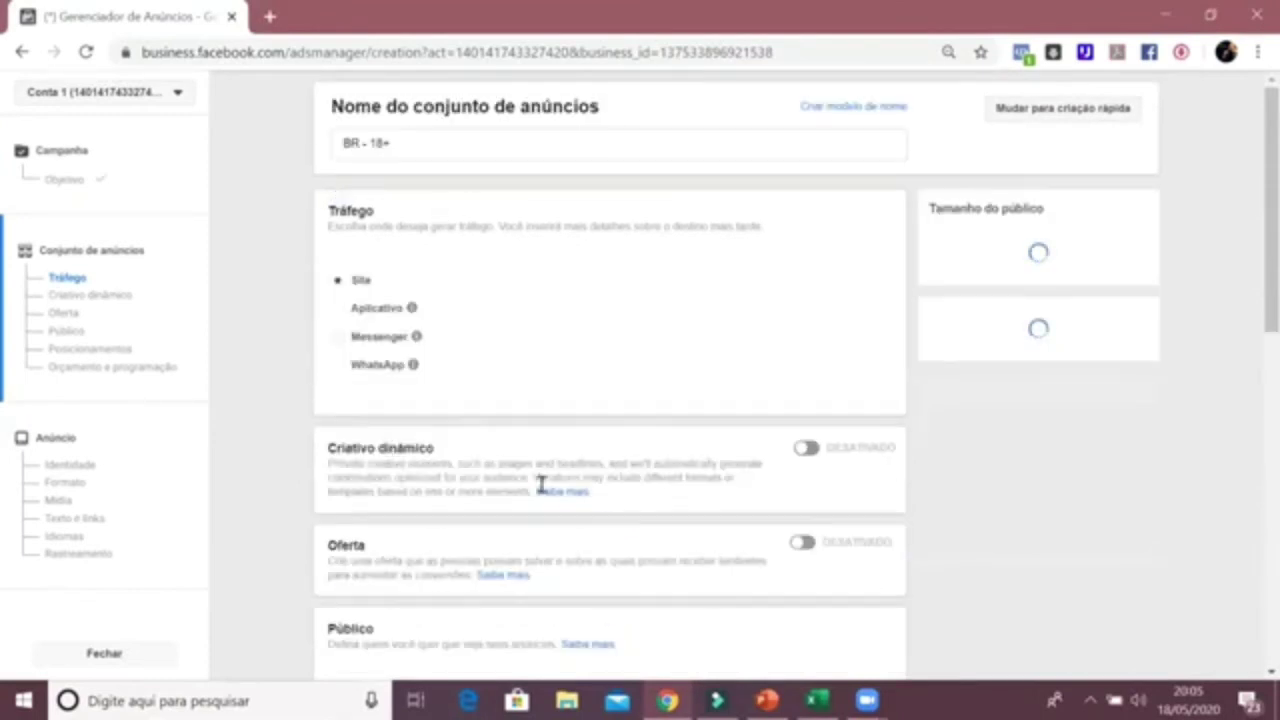
Step: Review the Tráfego ad set from audience and placements to budget and schedule, including the additional budget options
scroll(303, 373, "down", 5)
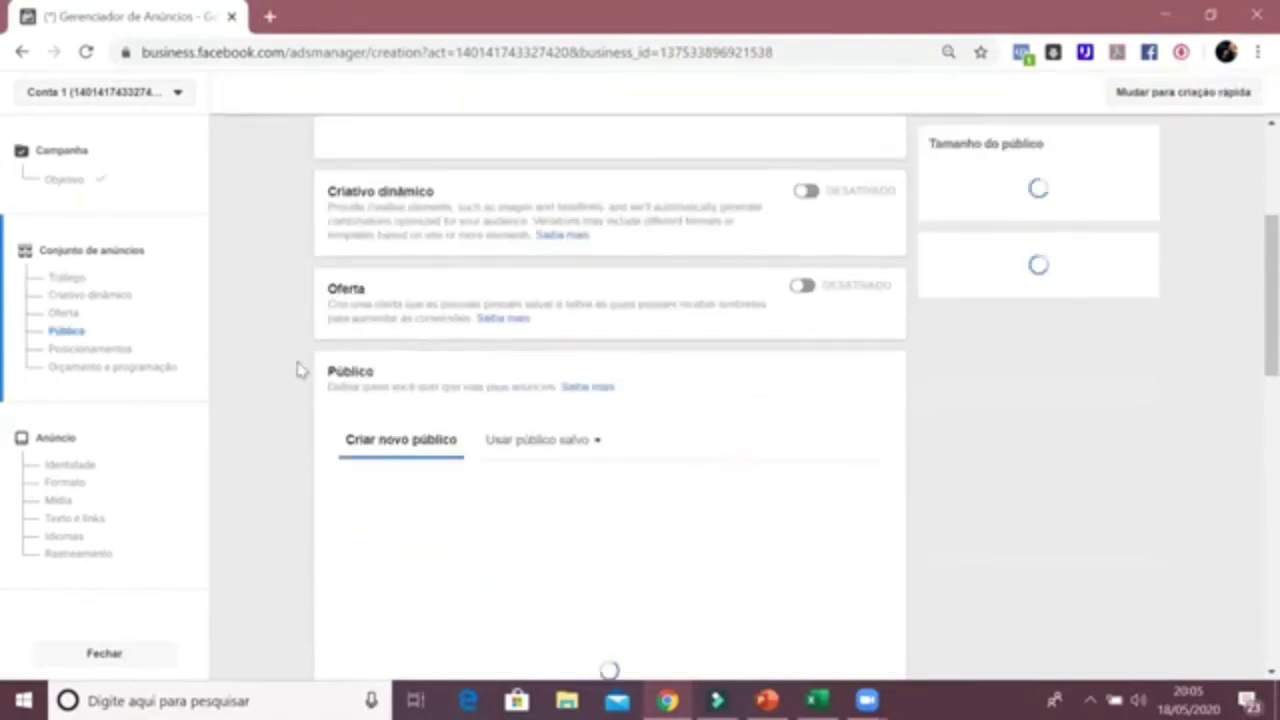
scroll(296, 368, "down", 5)
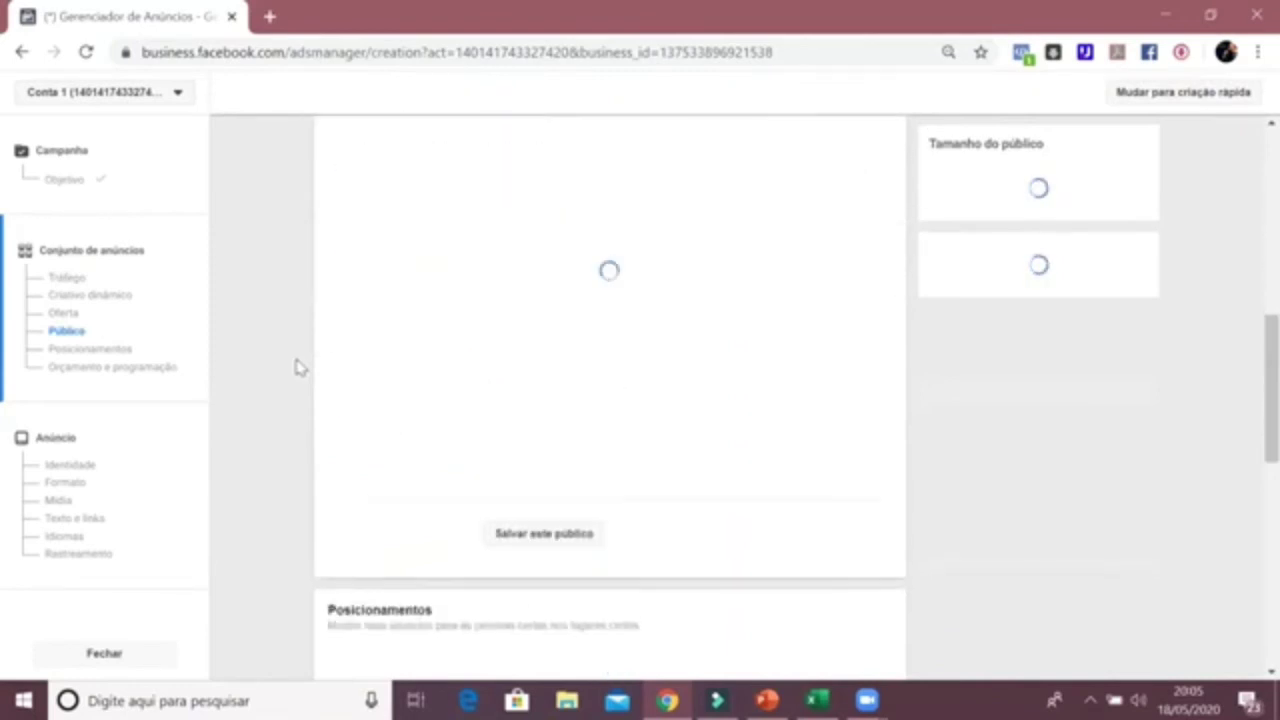
scroll(296, 368, "down", 5)
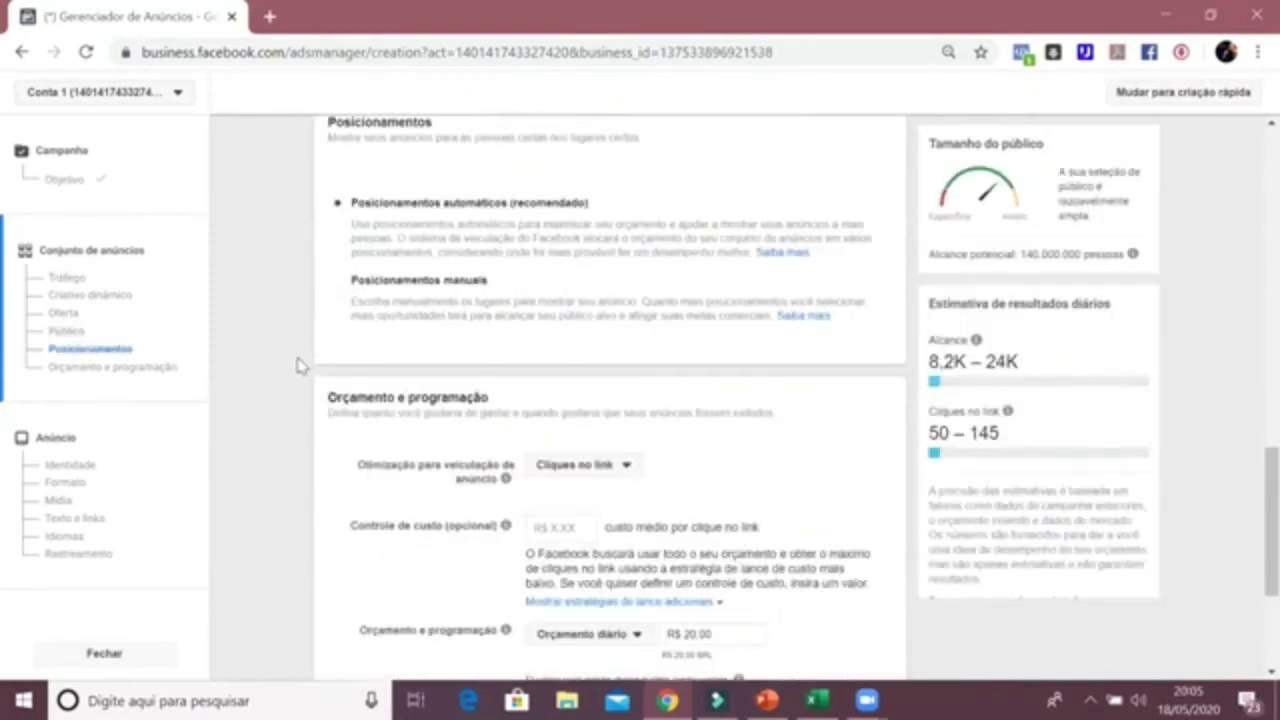
scroll(298, 365, "down", 1)
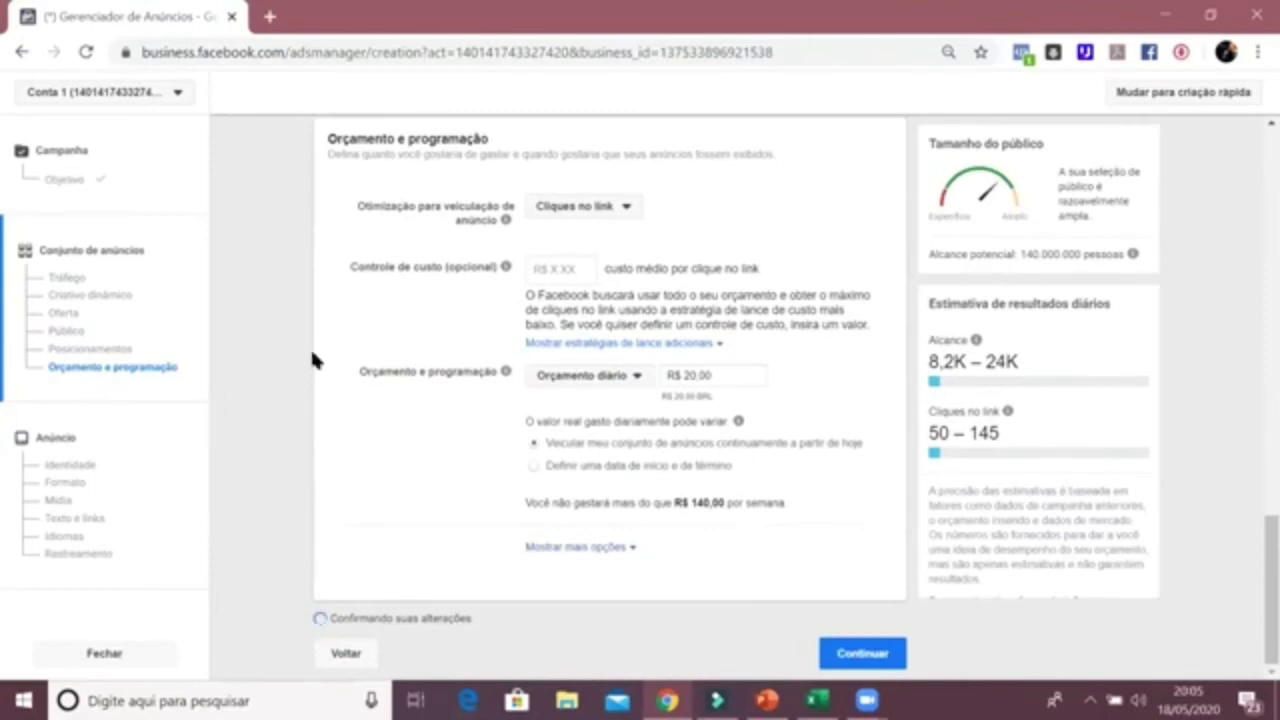
scroll(338, 355, "down", 4)
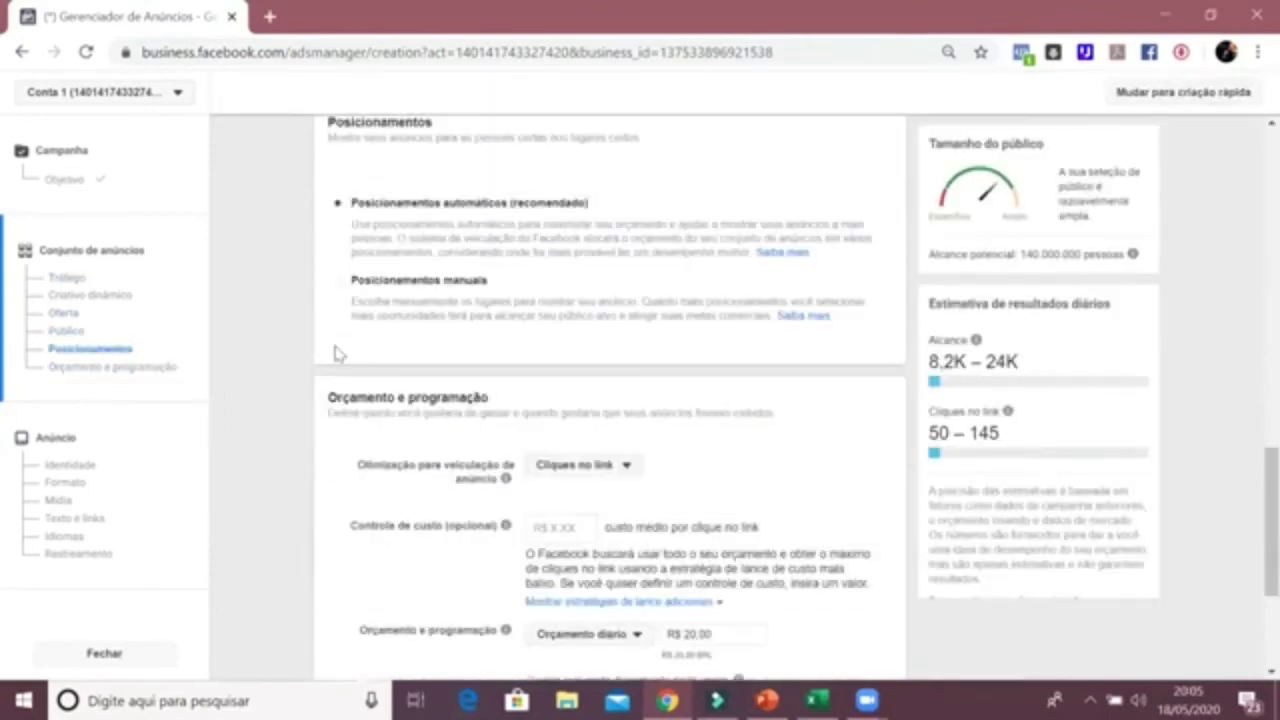
left_click(604, 556)
scroll(530, 443, "down", 2)
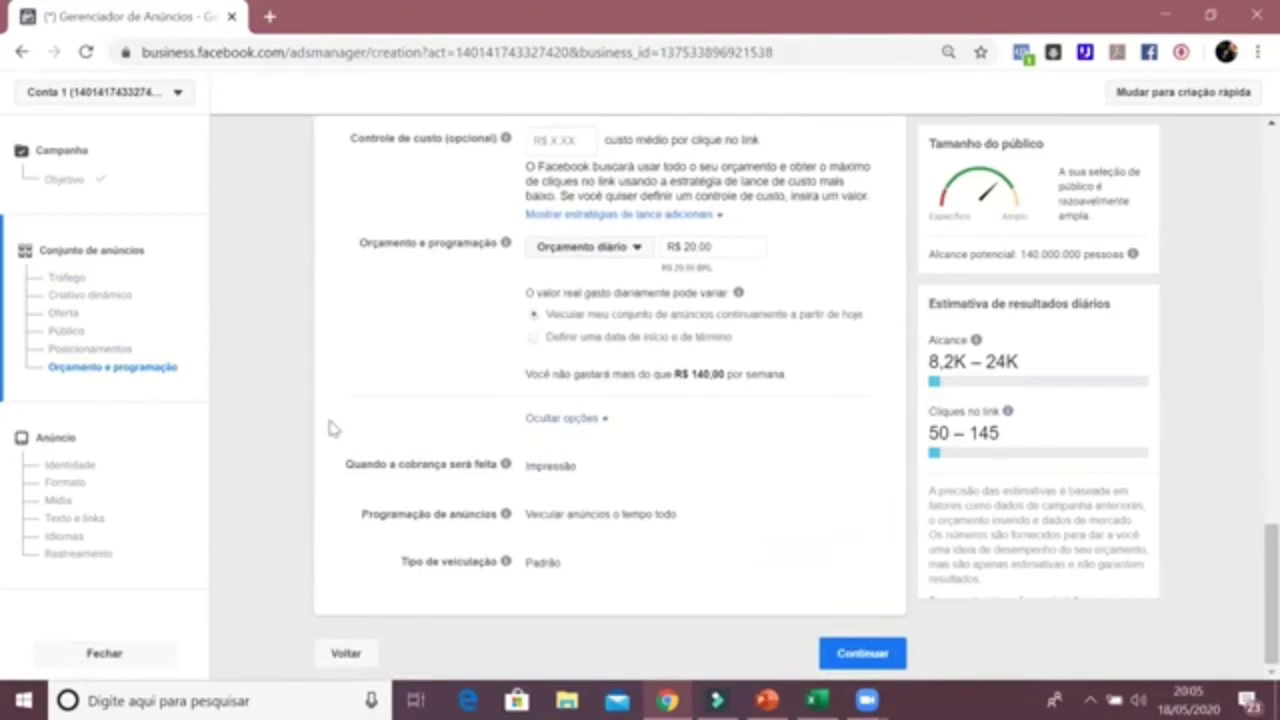
scroll(333, 428, "up", 15)
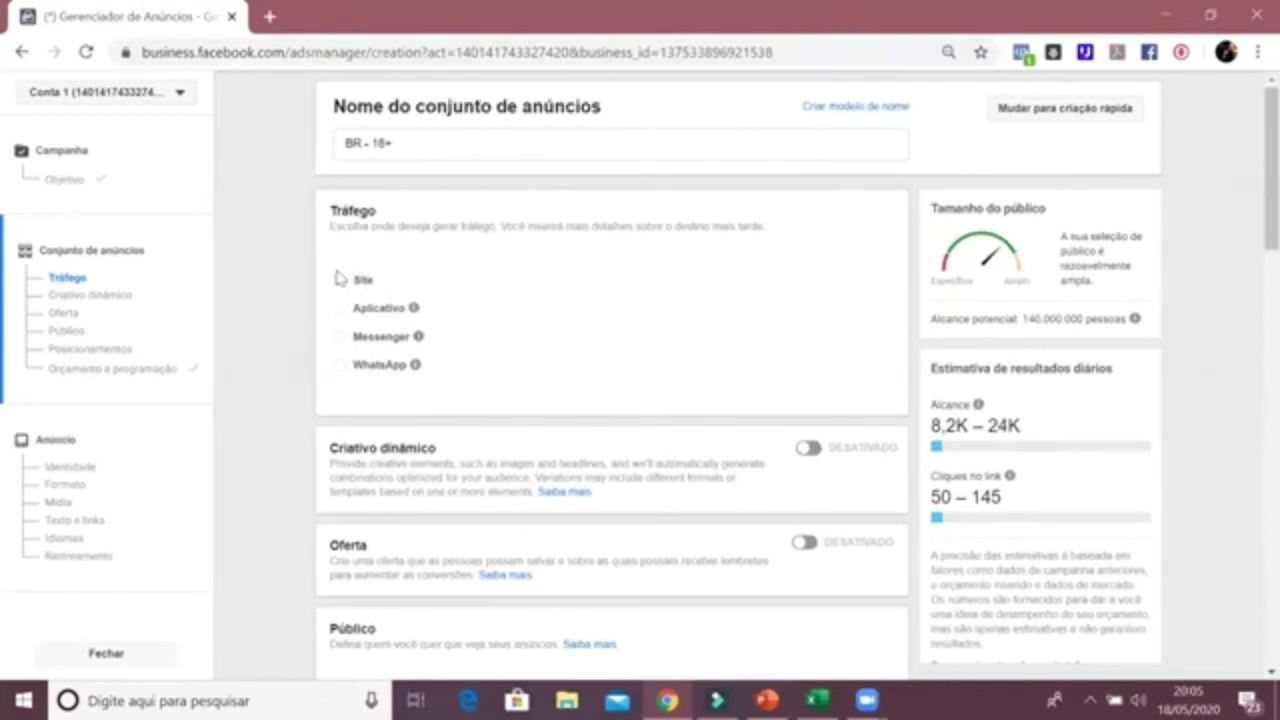
Step: Highlight the traffic destinations Site, Aplicativo, Messenger and WhatsApp, and return to the additional budget options
left_click_drag(348, 276, 410, 380)
left_click(298, 396)
scroll(298, 396, "down", 15)
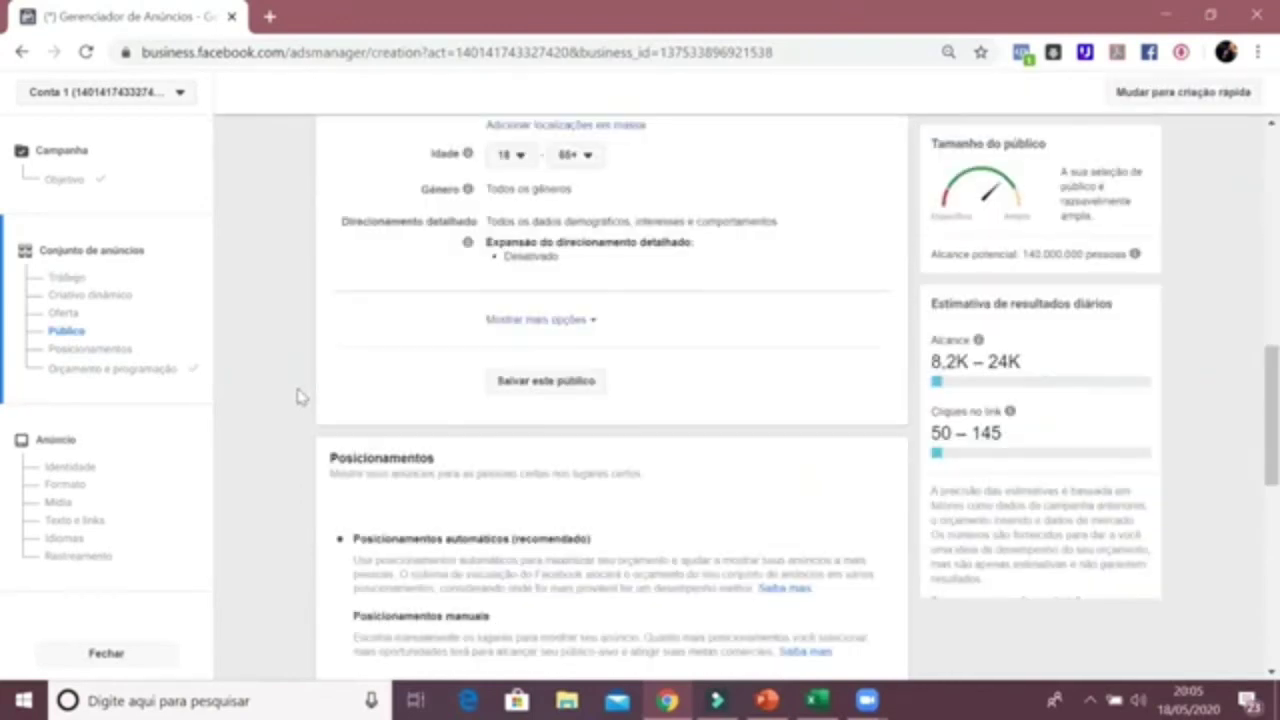
scroll(298, 396, "down", 1)
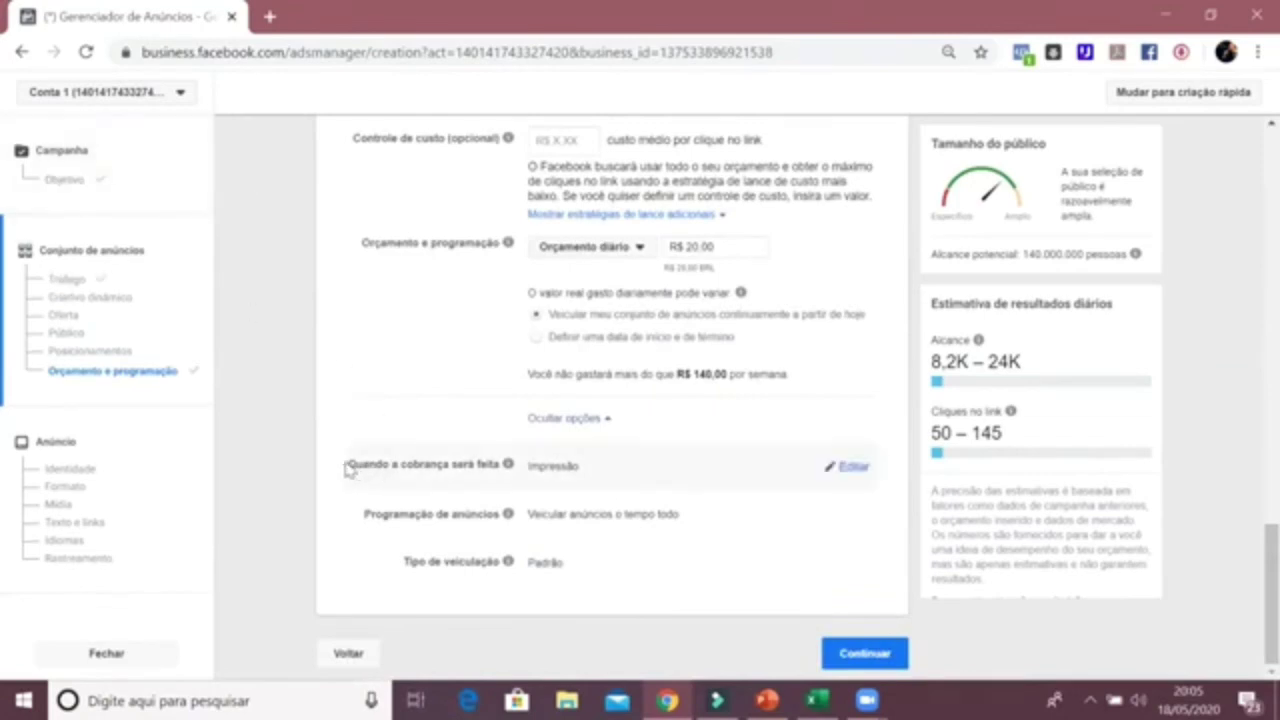
Step: Highlight the setting for when charging occurs and try Clique no link (CPC) as the billing event
left_click_drag(346, 468, 510, 480)
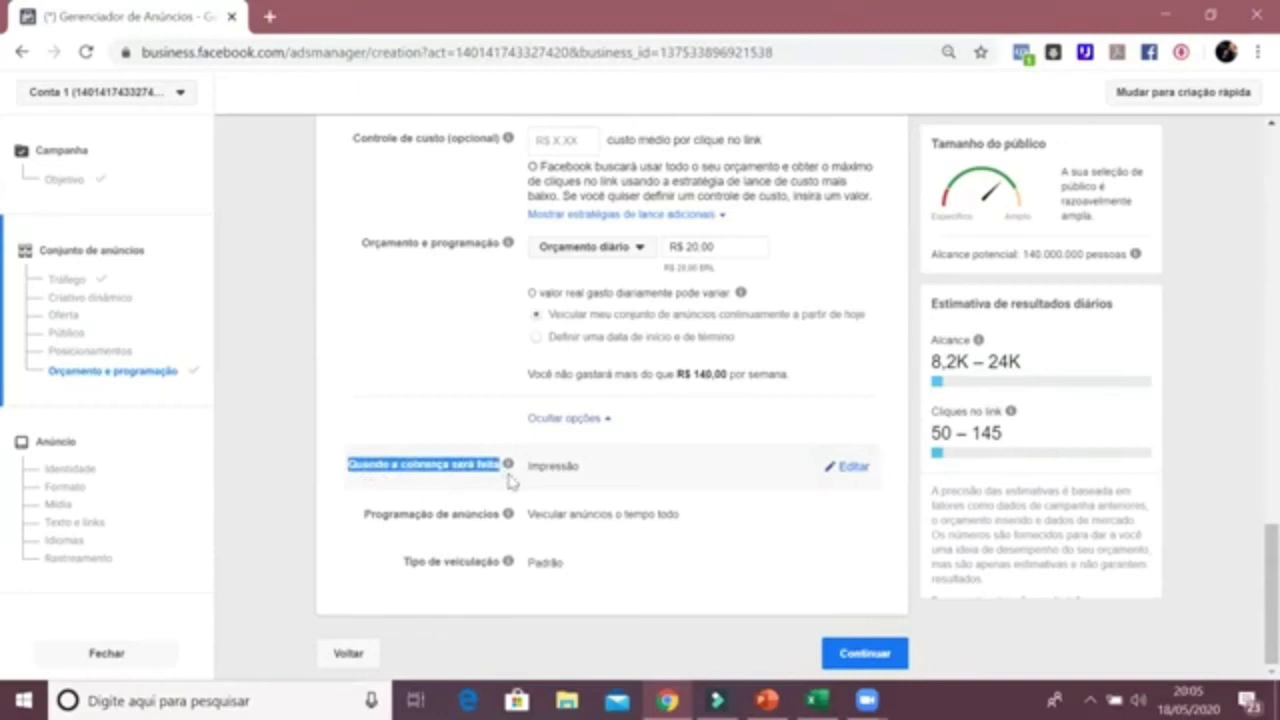
left_click_drag(617, 469, 531, 480)
left_click(531, 480)
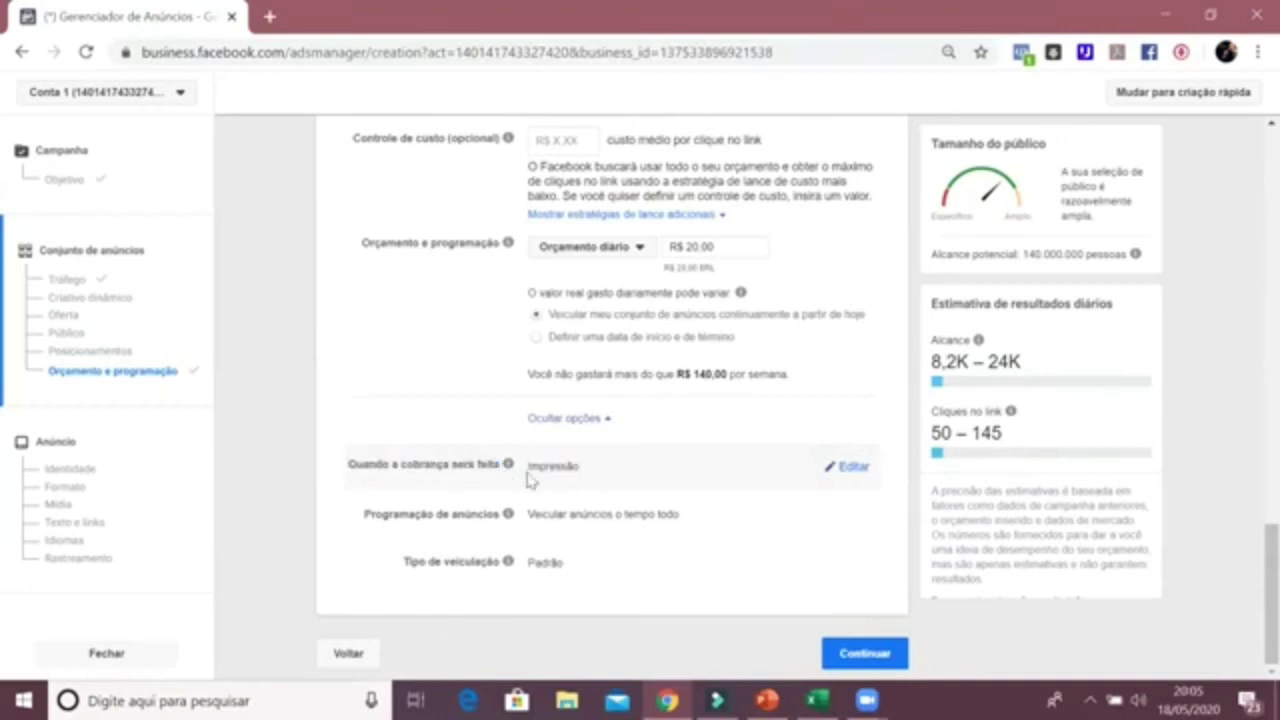
left_click(851, 468)
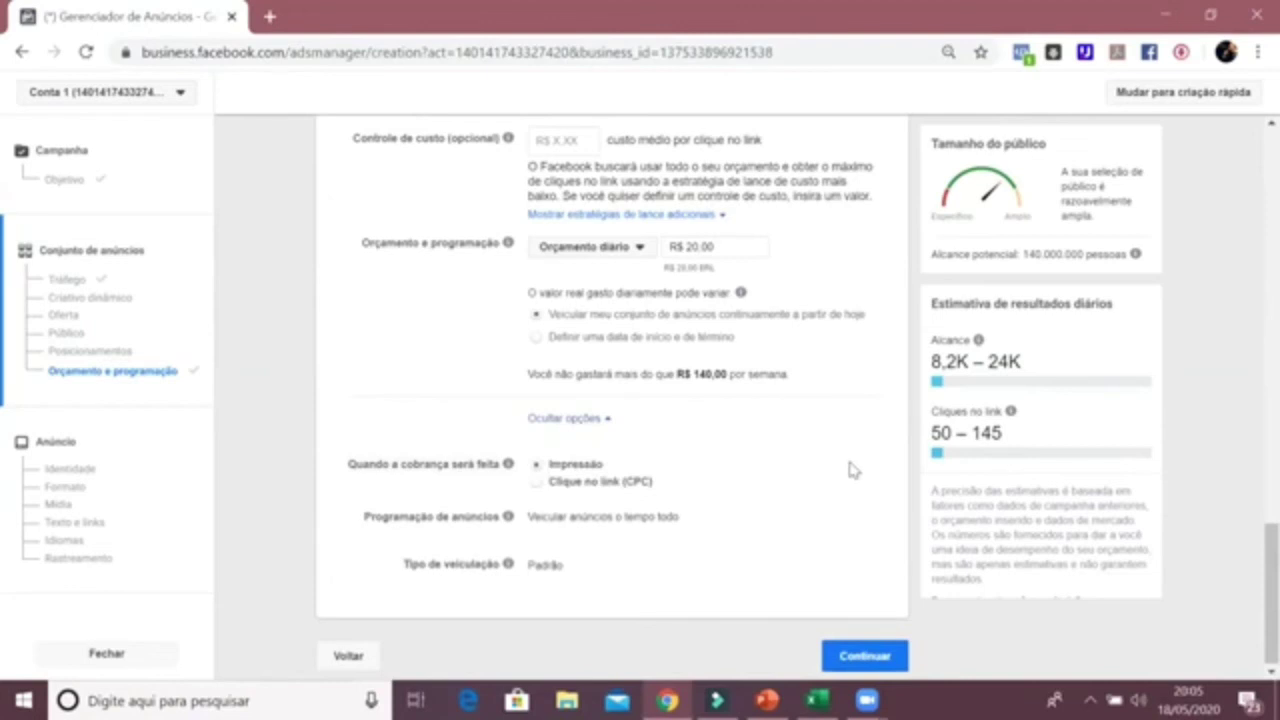
left_click(538, 483)
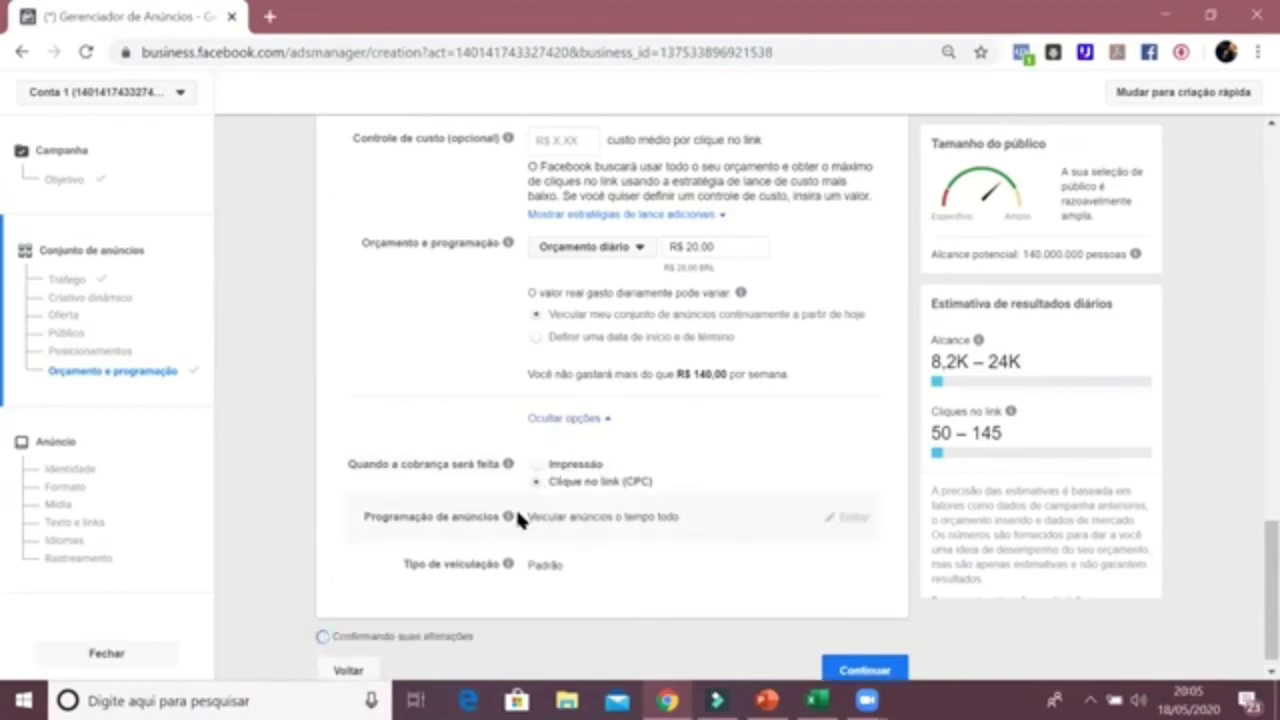
left_click_drag(556, 487, 654, 484)
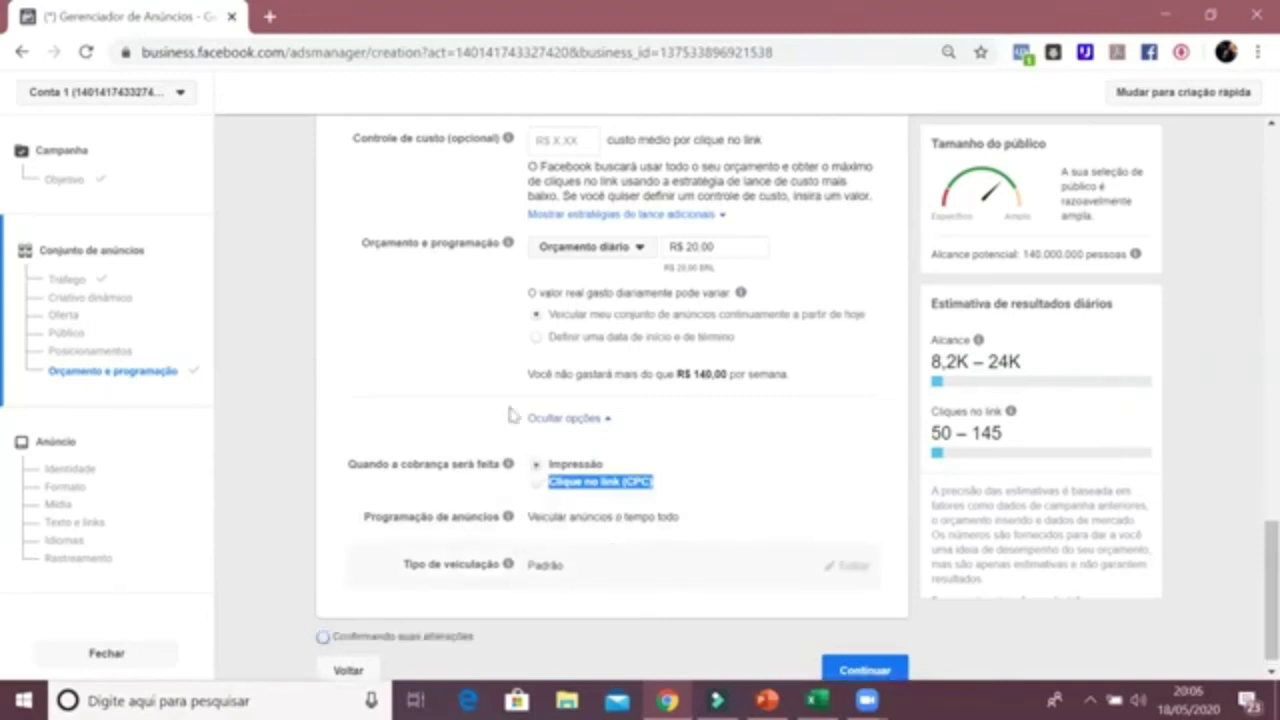
Step: Return to the campaign objective, choose Alcance again and continue to its ad set settings
left_click(78, 181)
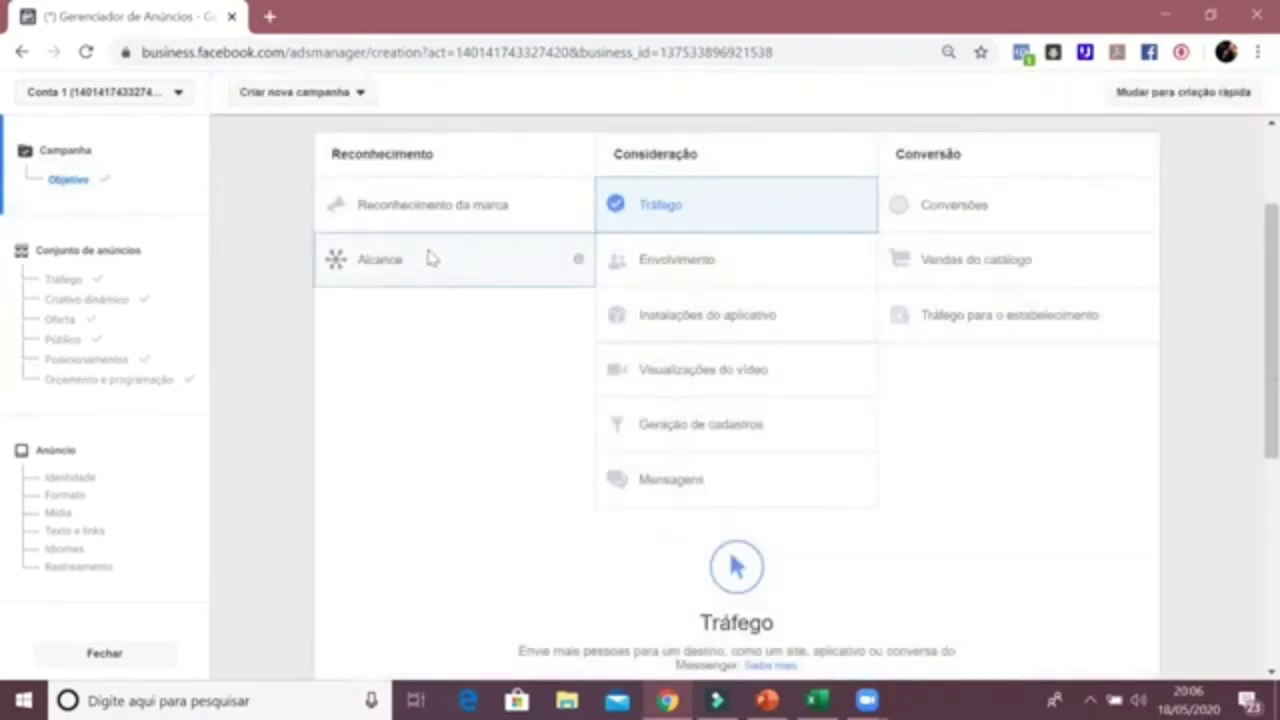
left_click(430, 258)
left_click(726, 514)
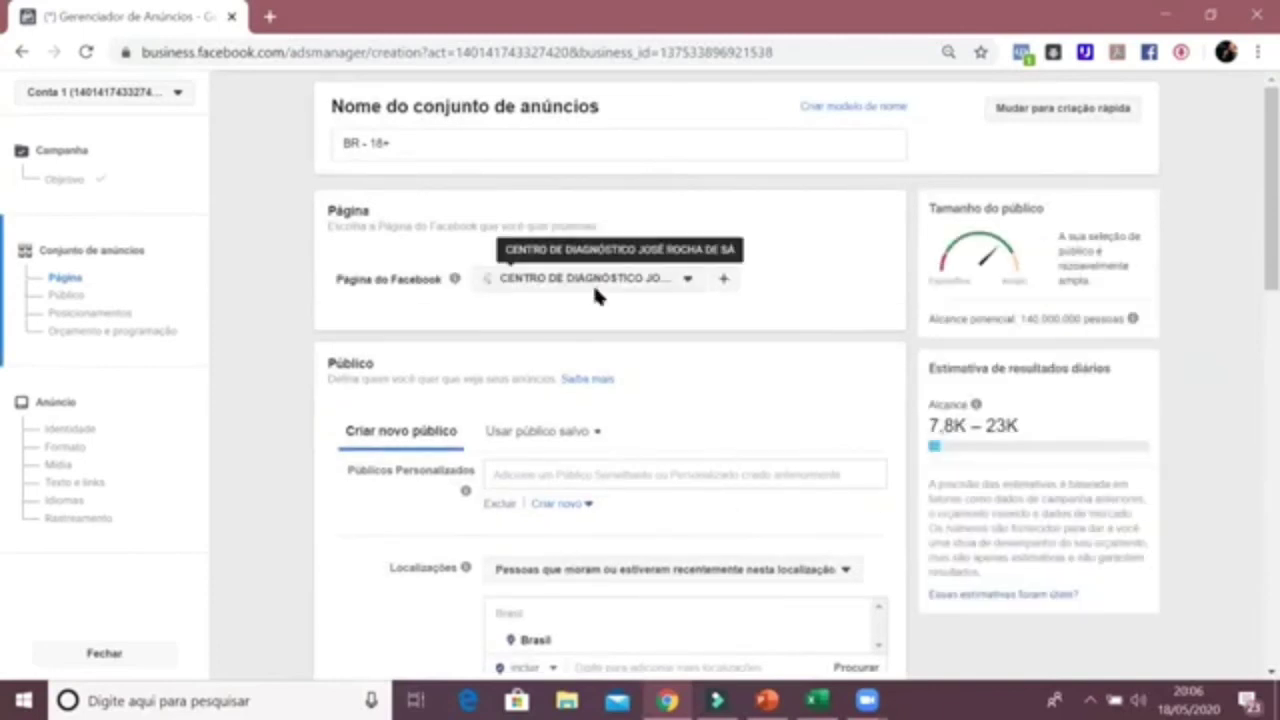
Step: Show the additional budget options of the Alcance ad set and set its frequency limit to 1 impression every 1 day
scroll(594, 294, "down", 15)
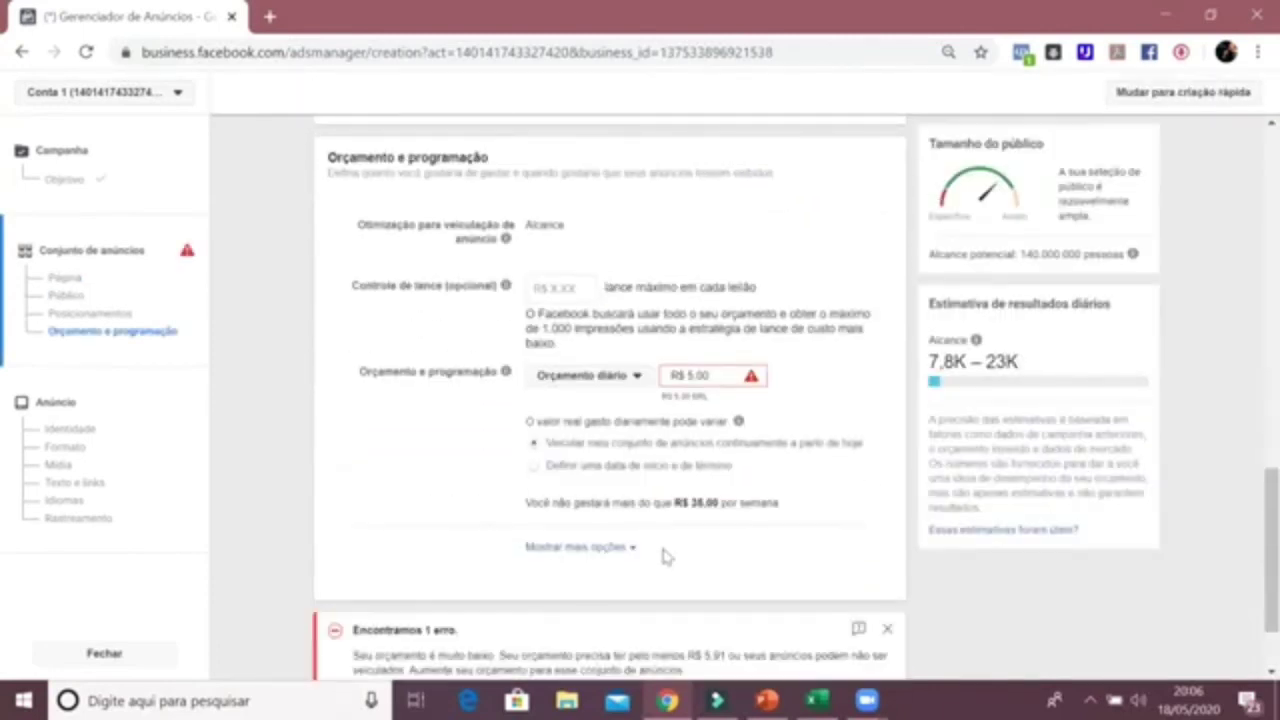
left_click(628, 548)
scroll(650, 436, "down", 3)
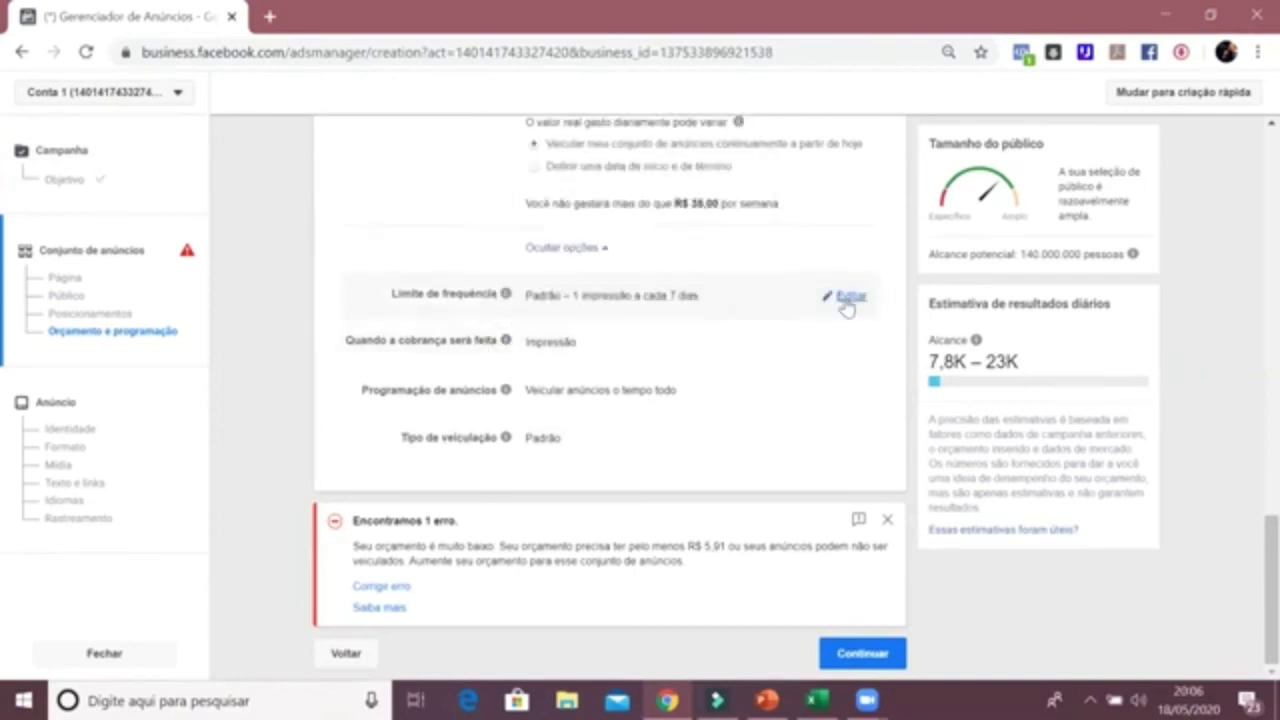
left_click(847, 297)
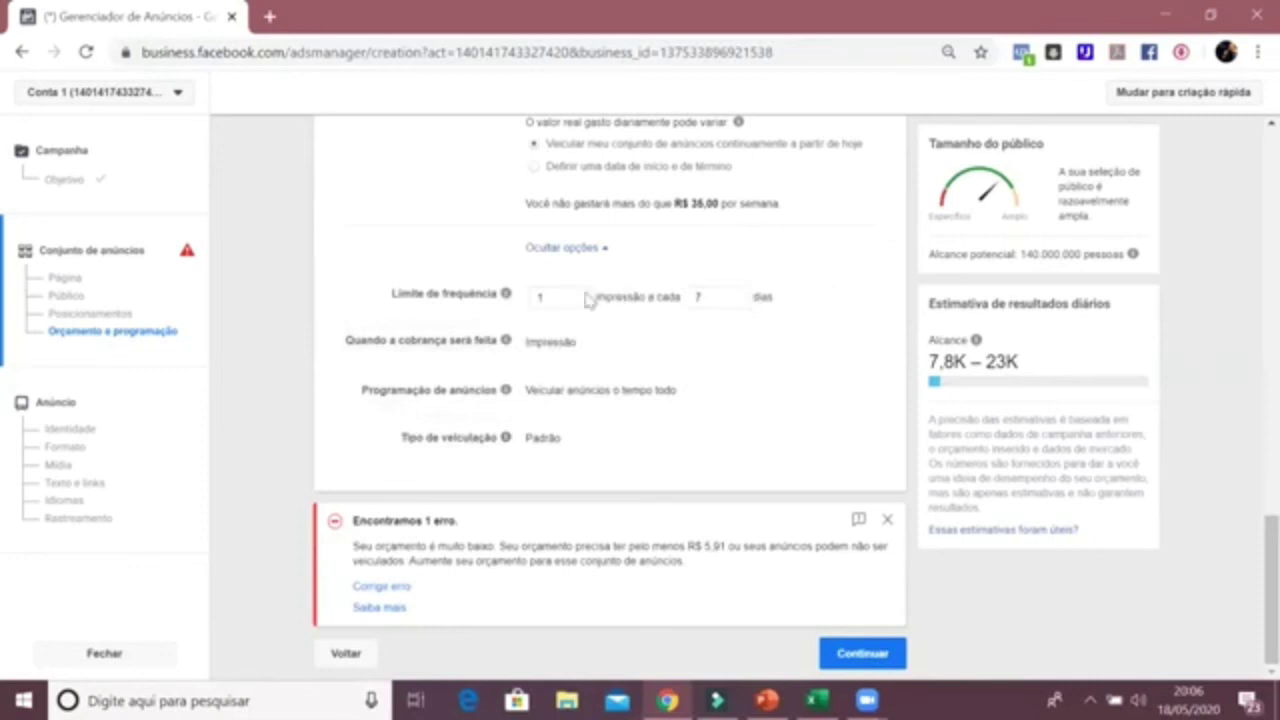
double_click(536, 298)
double_click(726, 297)
type("1")
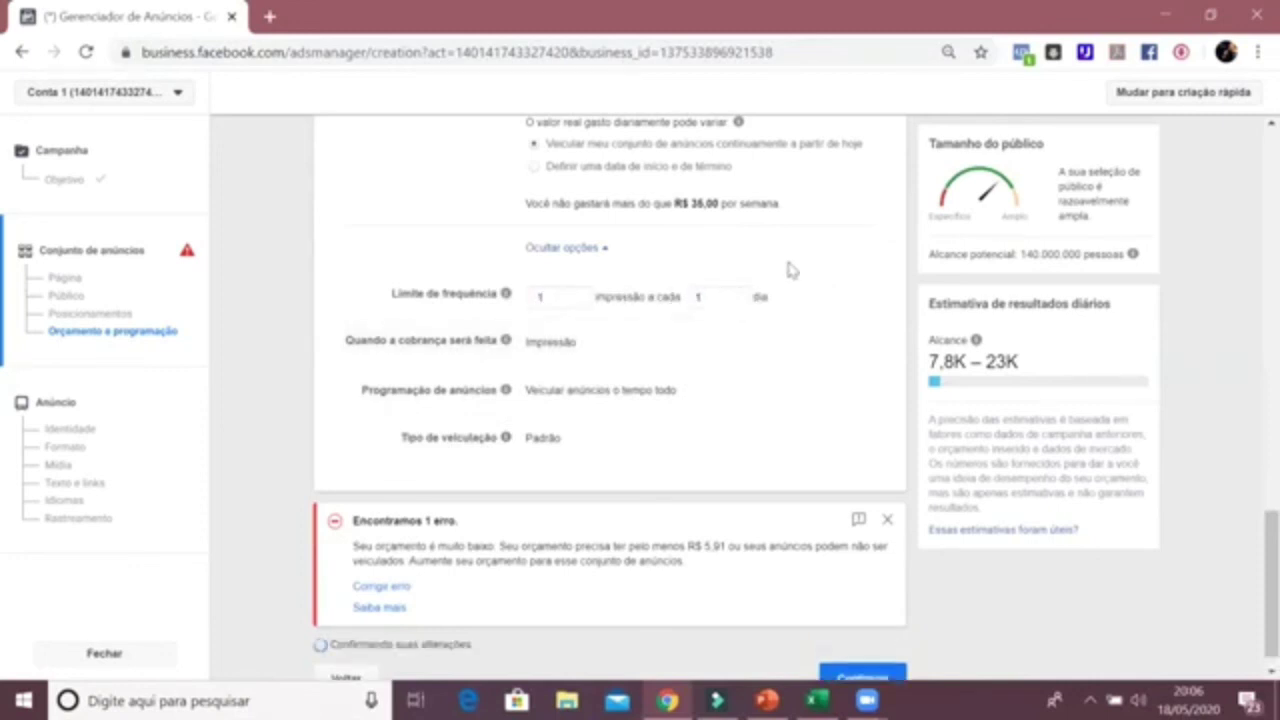
Step: Try frequency limit intervals of 2 and 3 days for one impression, and highlight the setting
double_click(716, 299)
type("2")
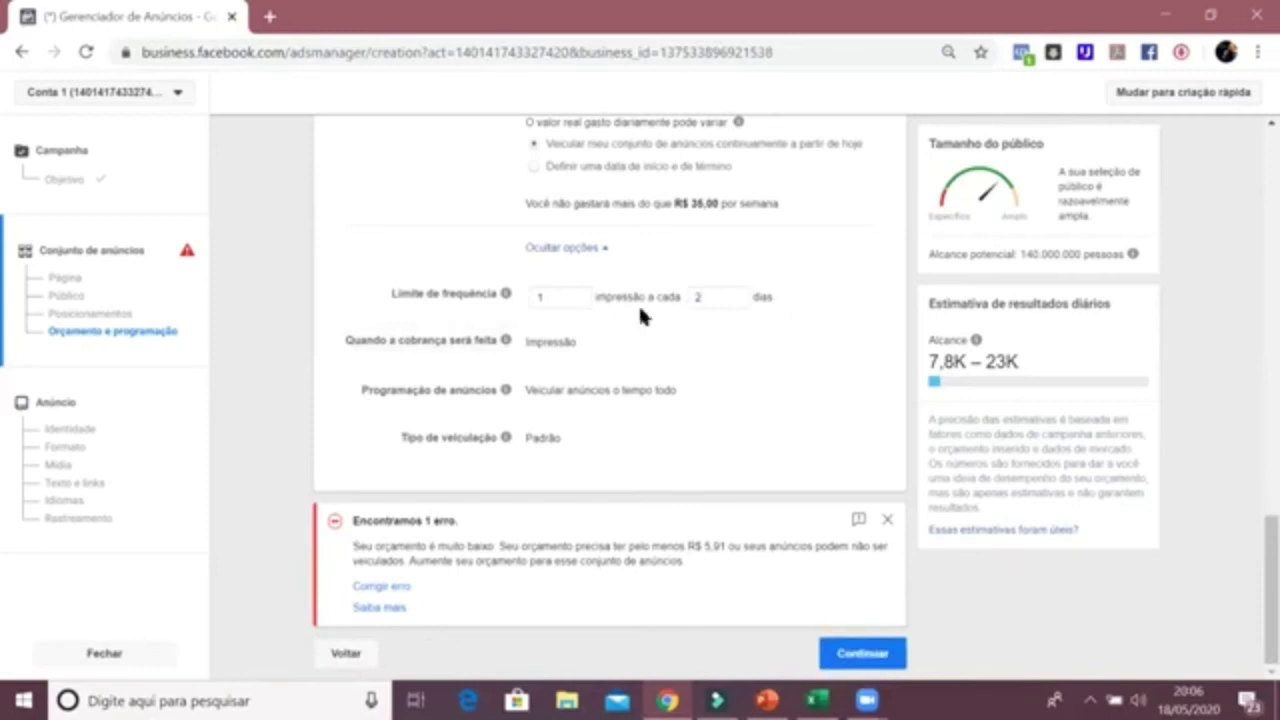
left_click(531, 300)
left_click_drag(712, 299, 683, 298)
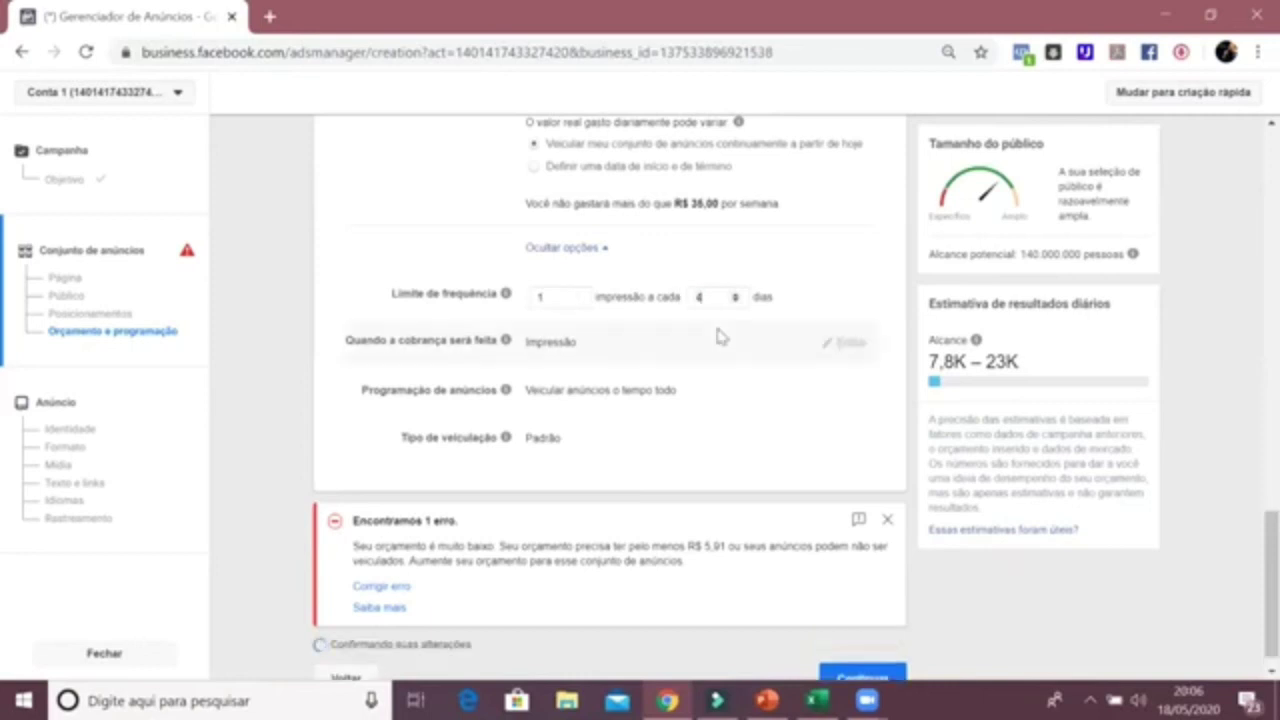
type("3")
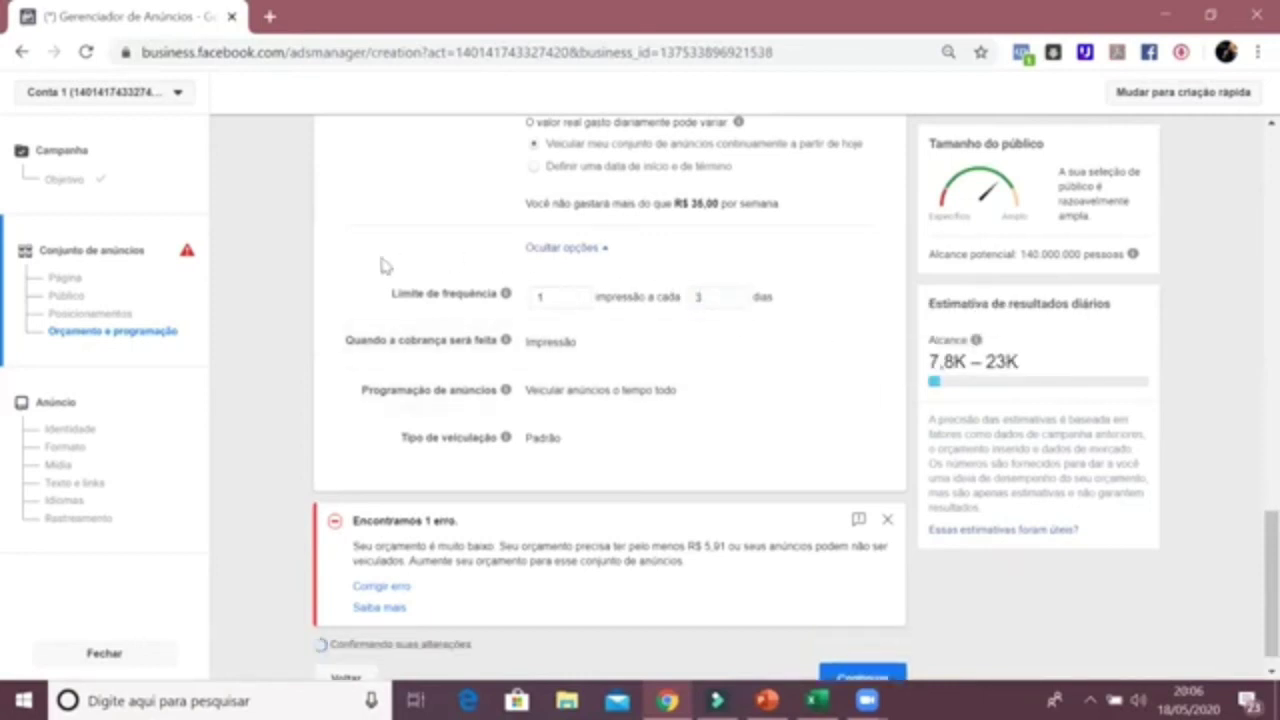
left_click_drag(380, 294, 792, 300)
left_click(792, 300)
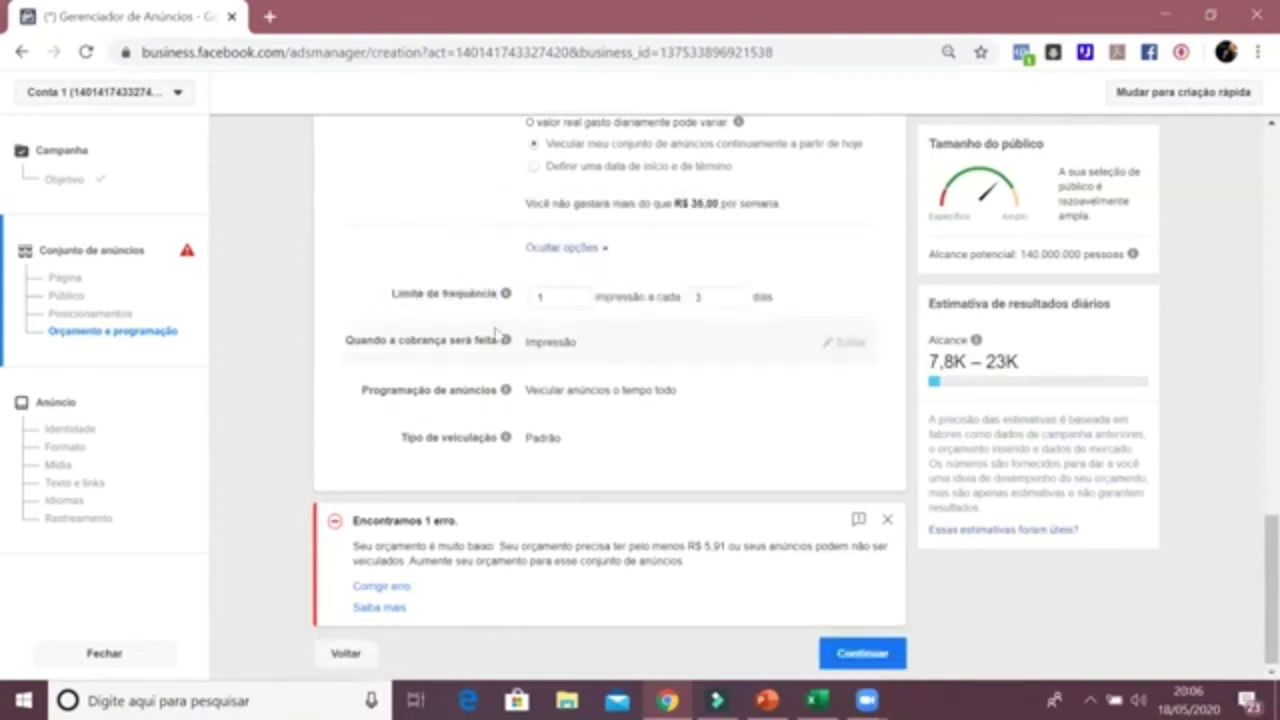
Step: Set the frequency limit interval back to 1 day
double_click(541, 295)
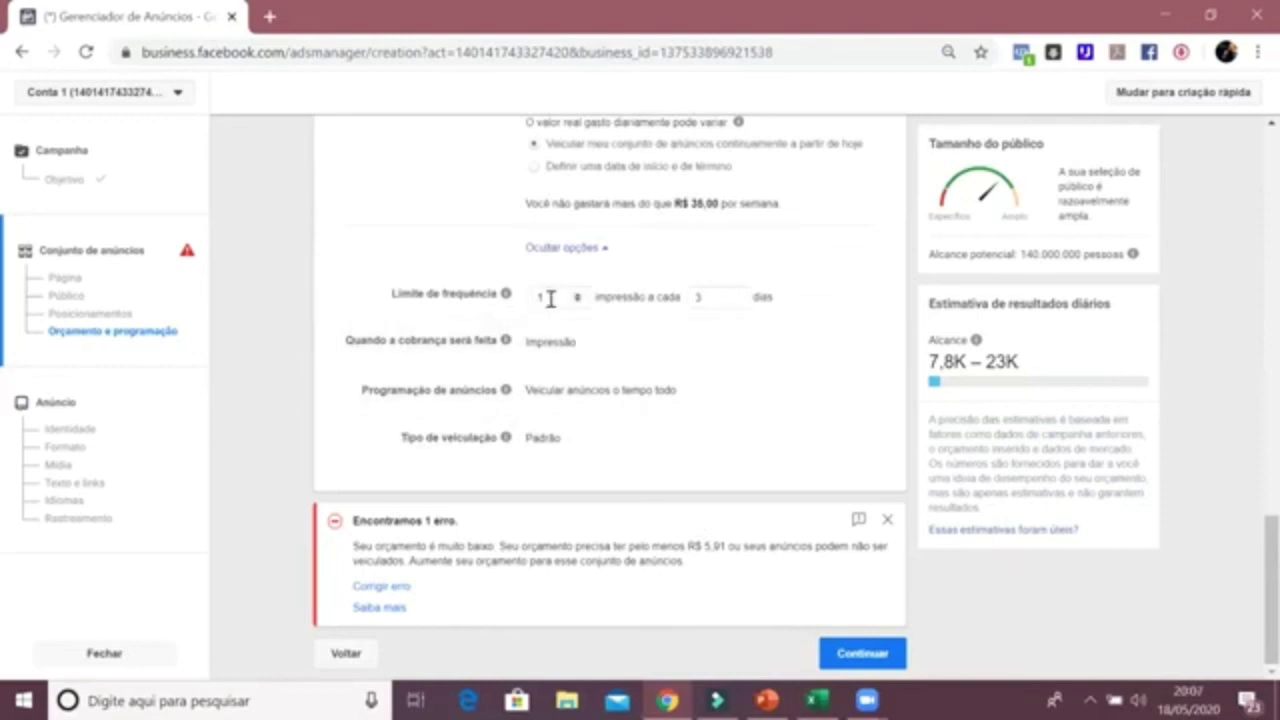
double_click(699, 297)
type("1")
Step: Highlight the whole frequency limit setting repeatedly to examine its impressions and days values
left_click_drag(391, 300, 772, 292)
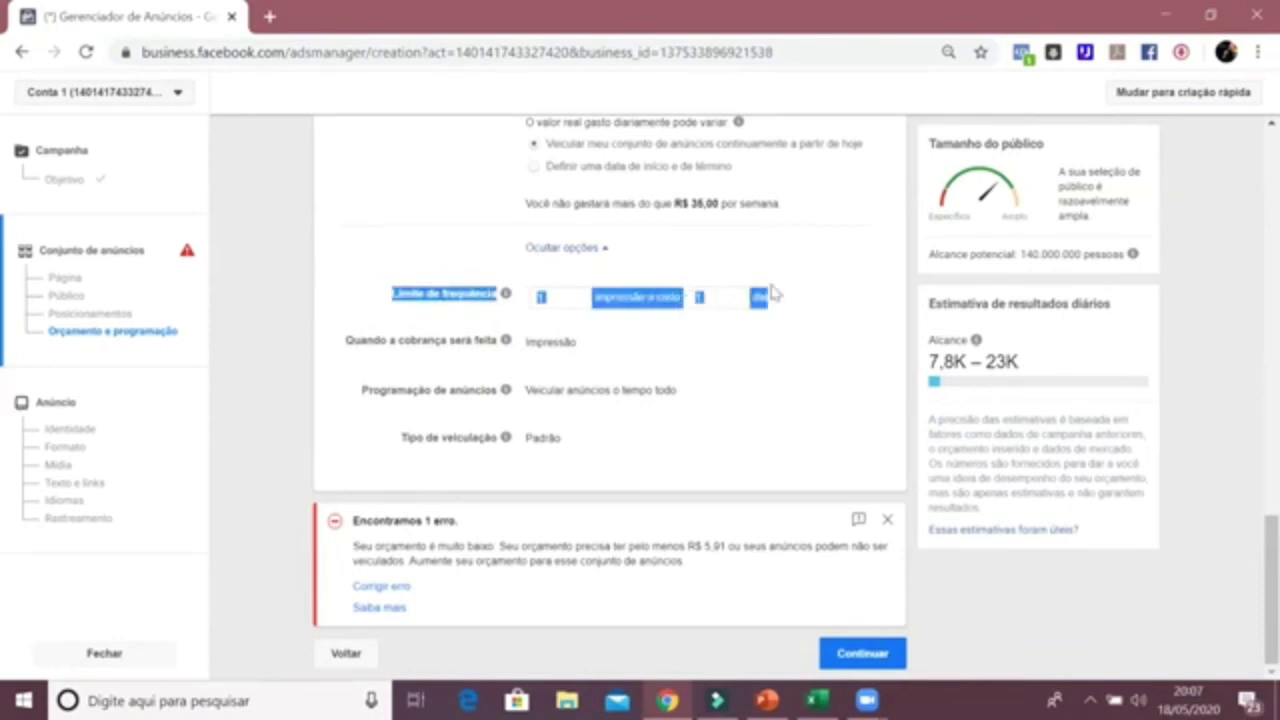
left_click(809, 277)
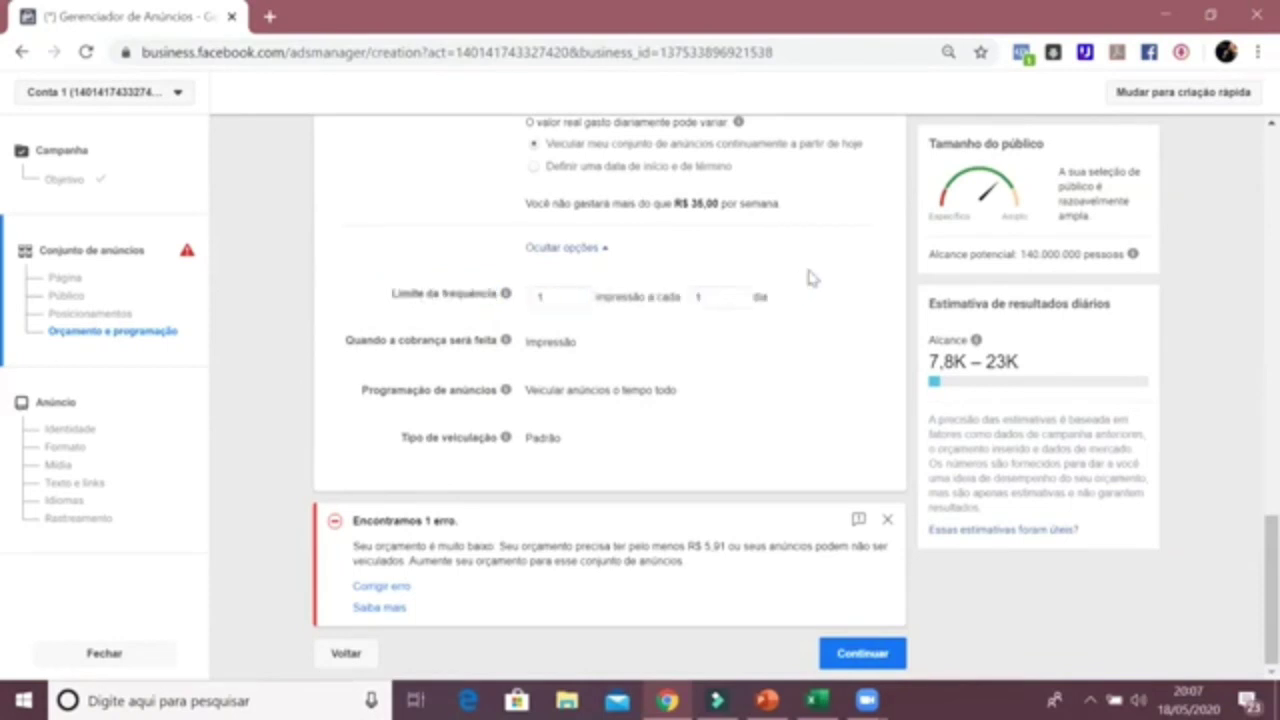
left_click_drag(803, 296, 383, 294)
left_click(388, 310)
left_click(790, 311)
left_click(382, 298)
left_click_drag(382, 298, 800, 310)
left_click(798, 360)
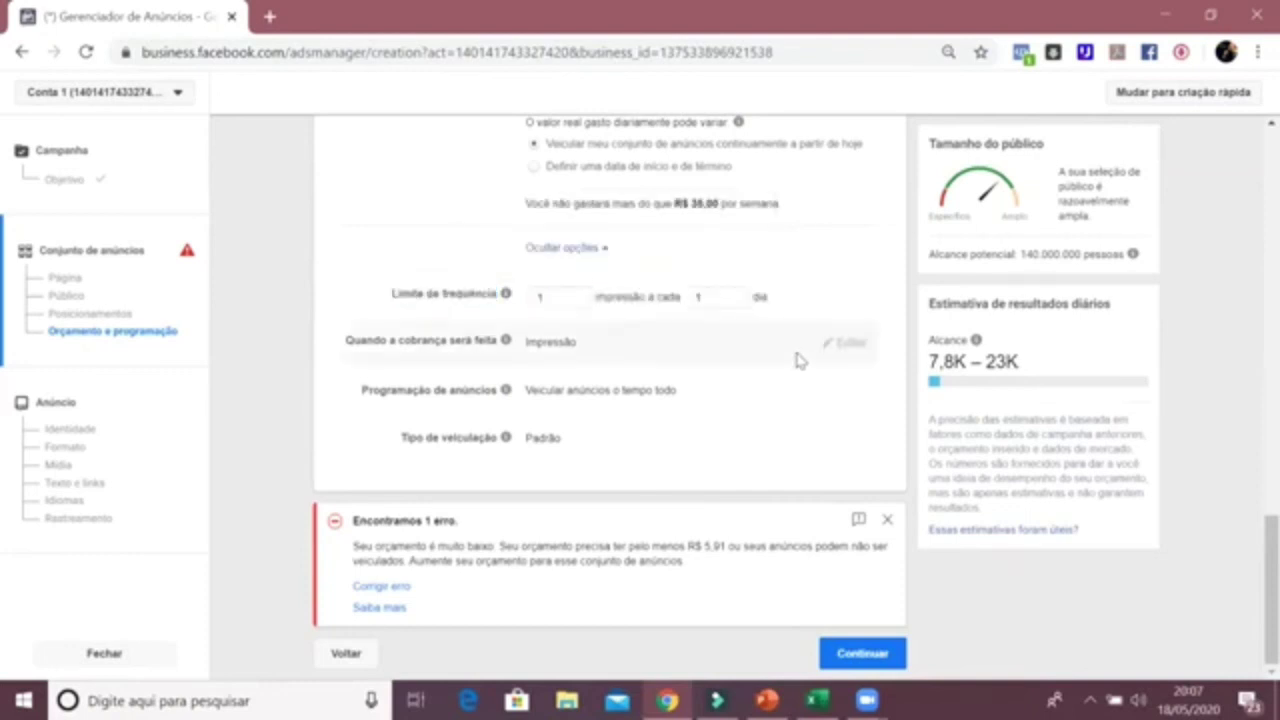
left_click_drag(391, 292, 768, 310)
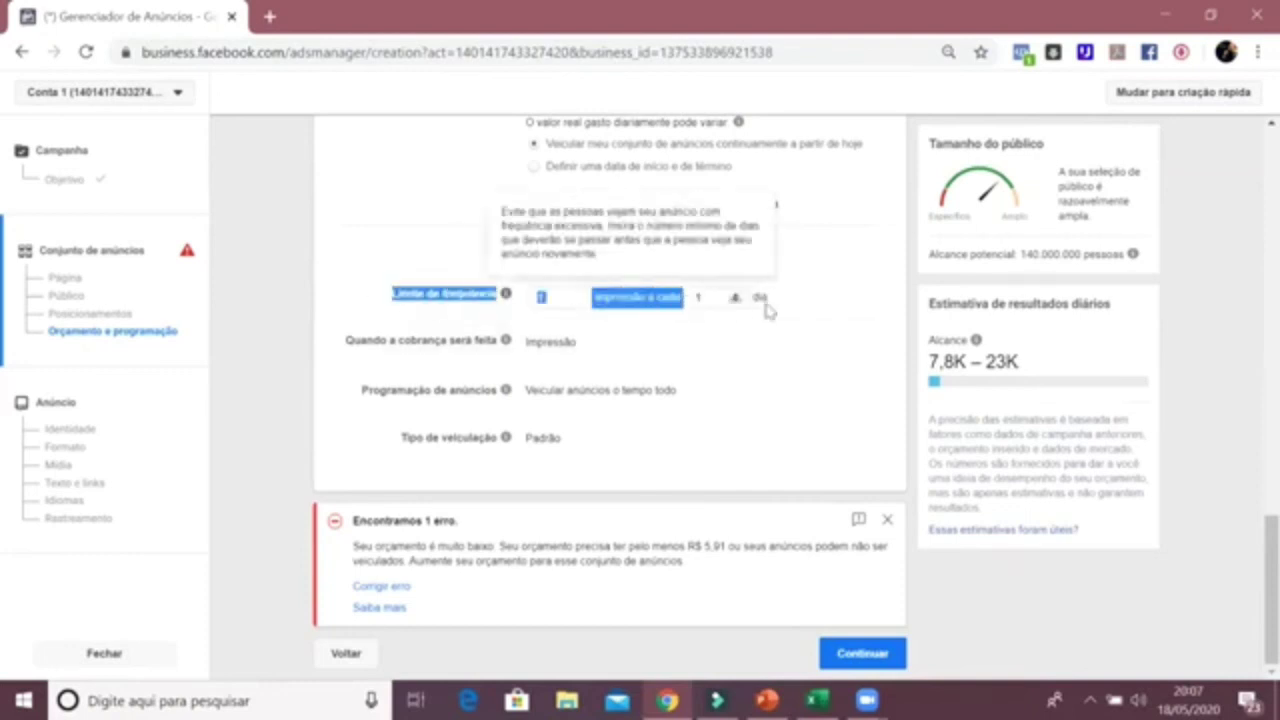
left_click(677, 371)
left_click_drag(366, 306, 735, 320)
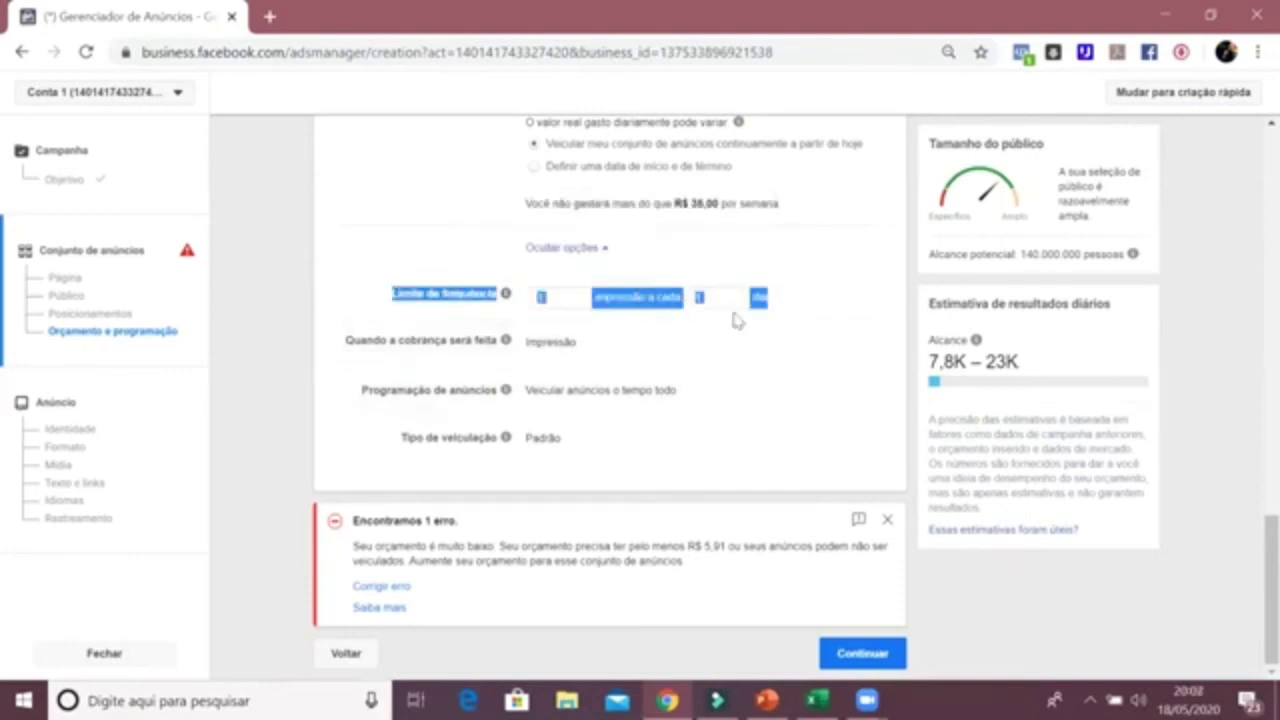
left_click(386, 310)
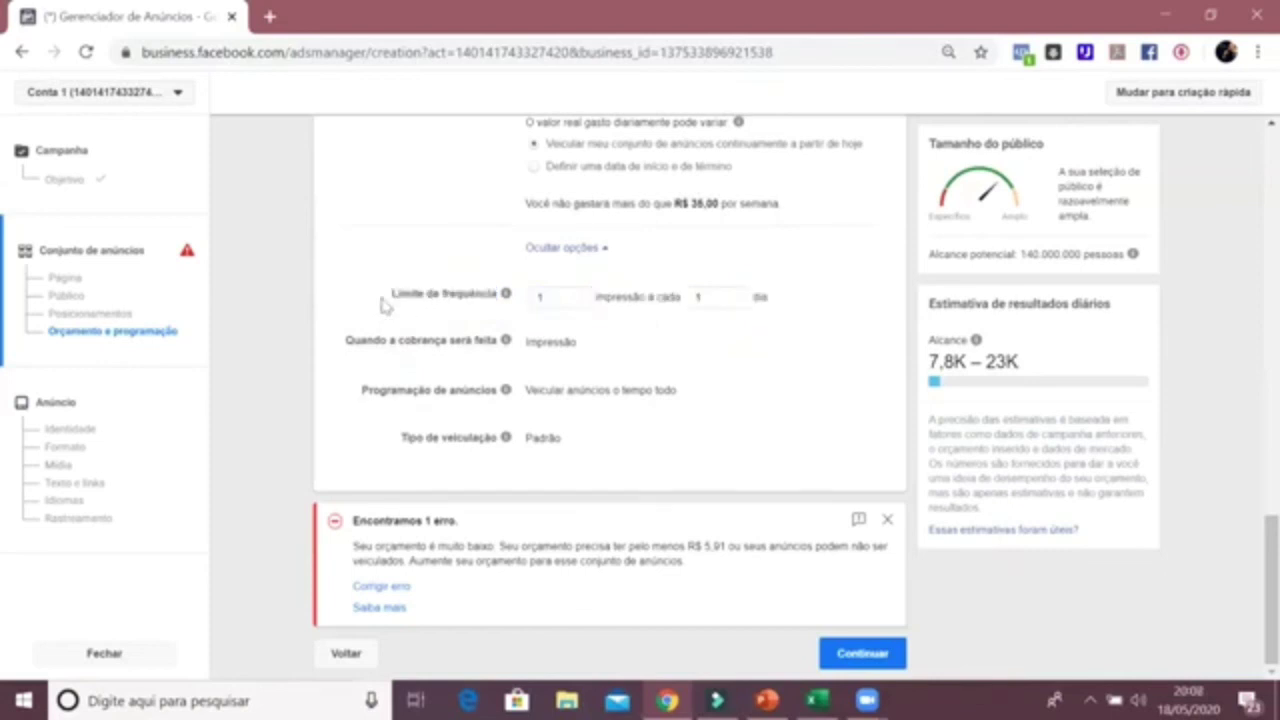
left_click_drag(380, 306, 836, 333)
left_click(836, 333)
left_click_drag(371, 306, 607, 286)
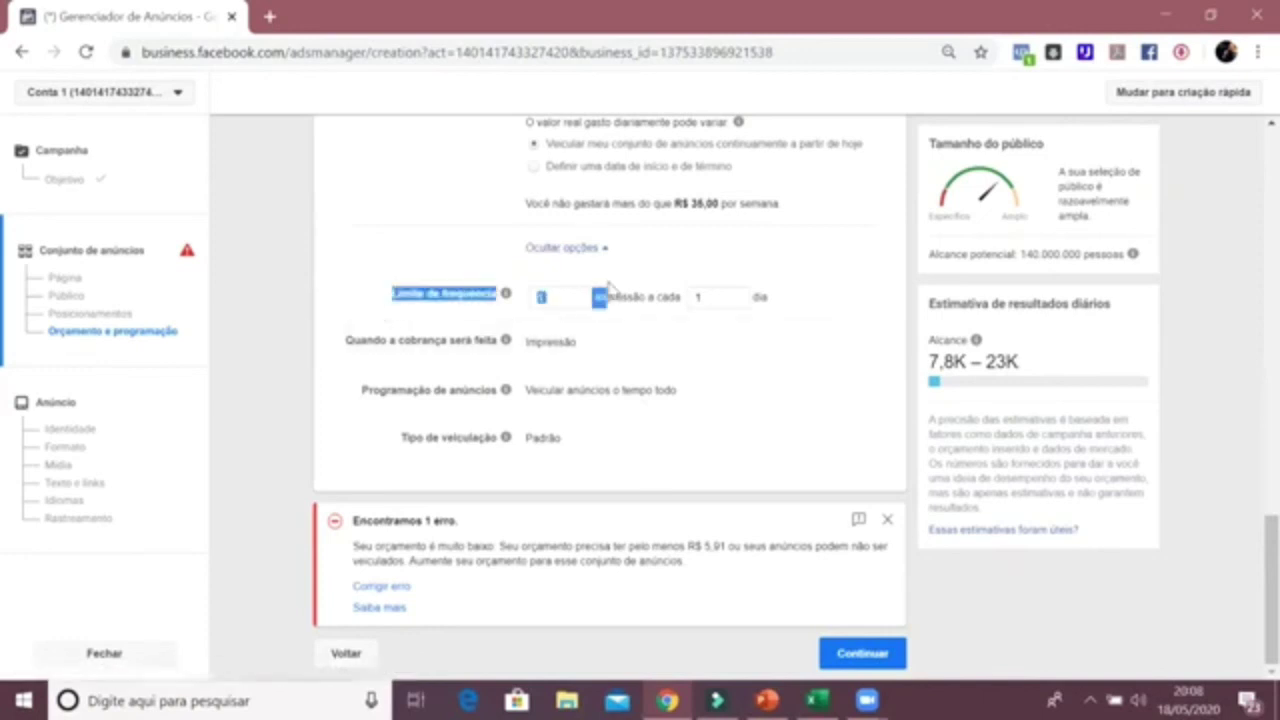
Step: Highlight the frequency limit setting again and return to the campaign's objective selection
left_click(633, 337)
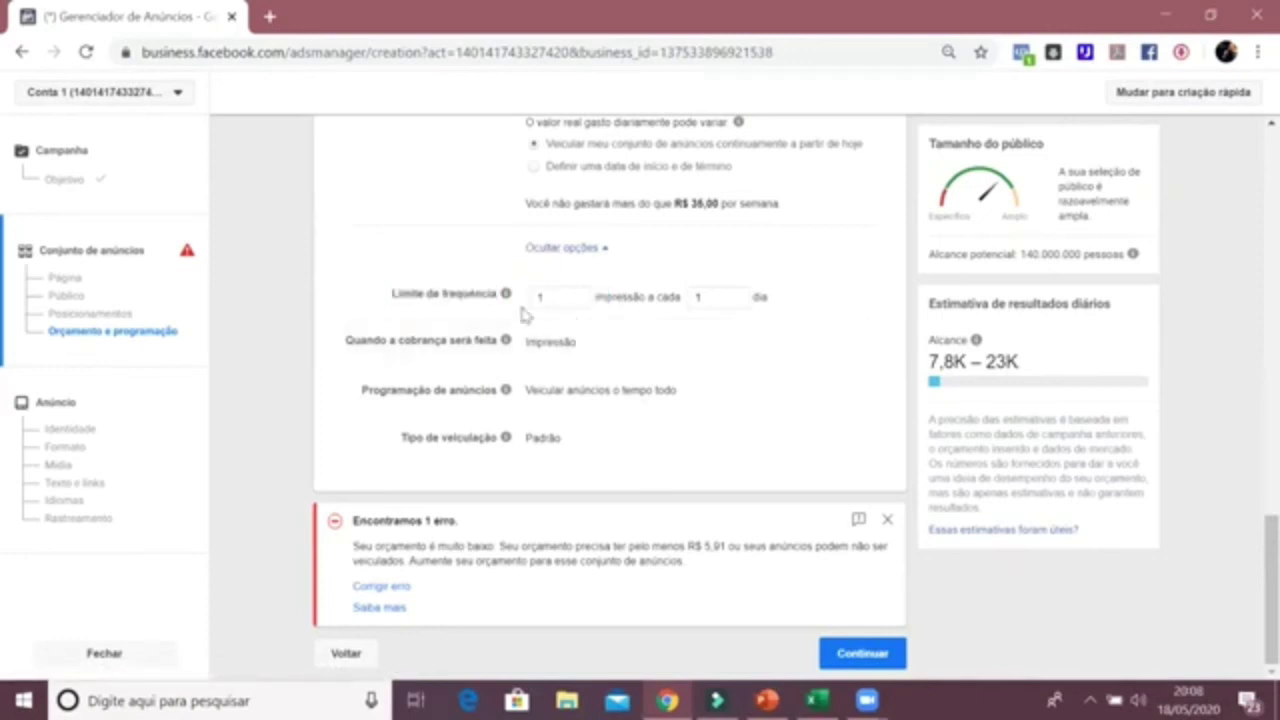
left_click_drag(370, 306, 505, 296)
left_click_drag(689, 294, 823, 306)
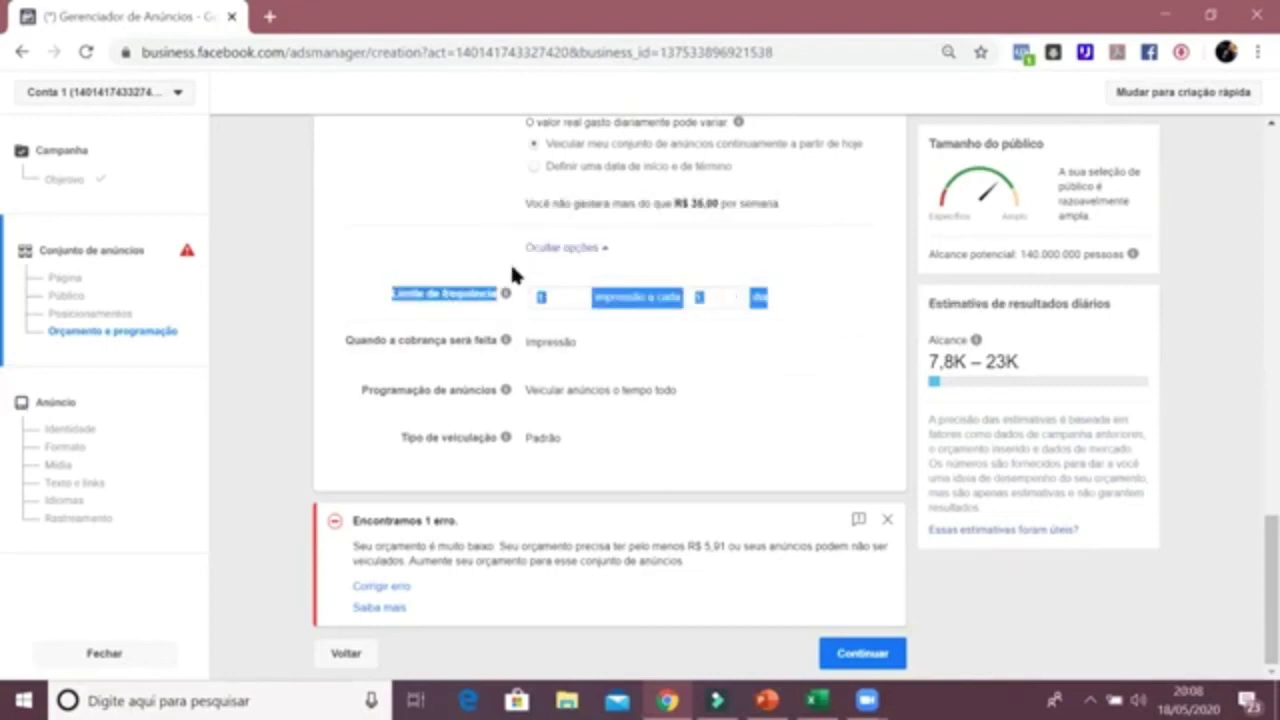
left_click(92, 176)
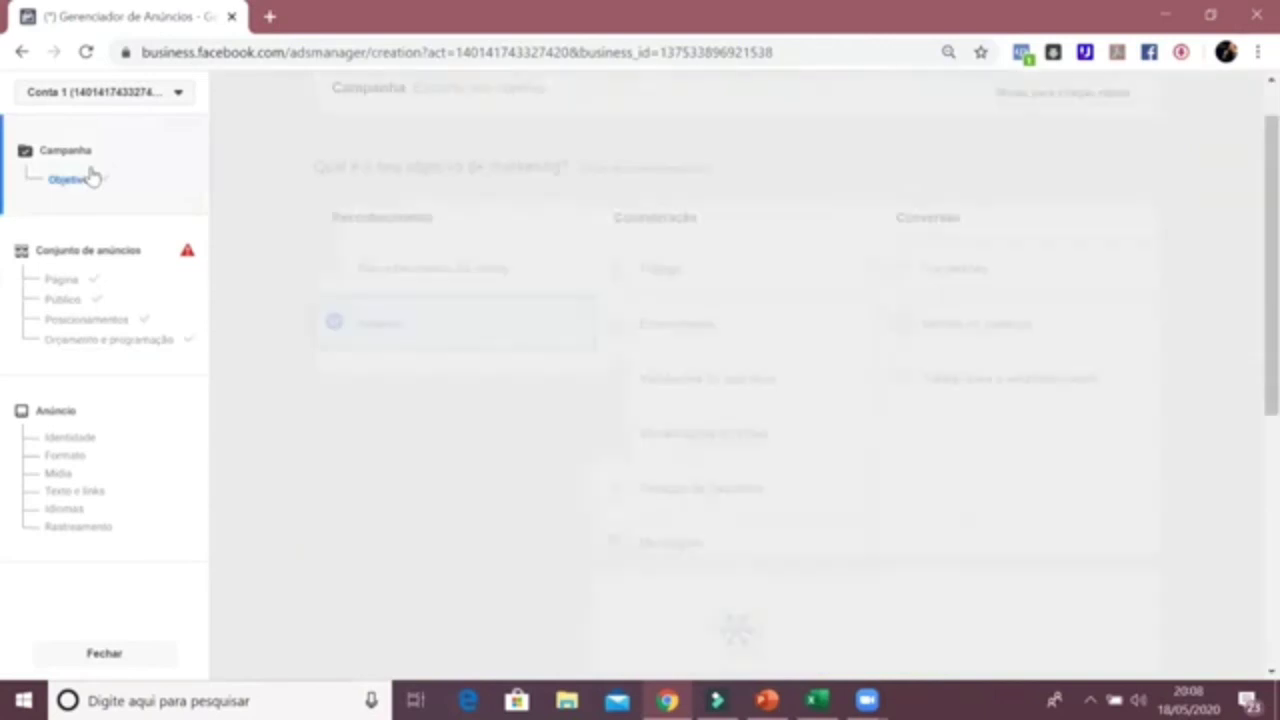
scroll(417, 214, "up", 2)
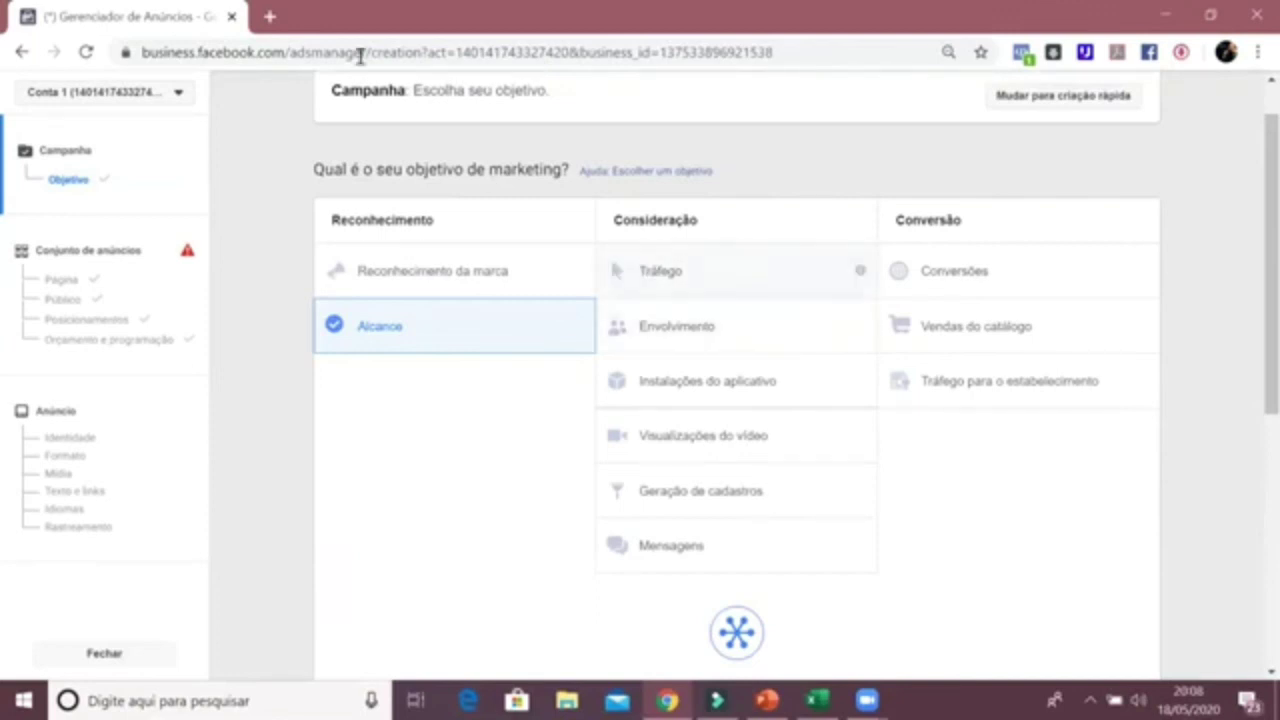
Step: Open Audience Insights in a new browser tab and examine the audience's activity frequency, including the ads-clicked figure
left_click(269, 16)
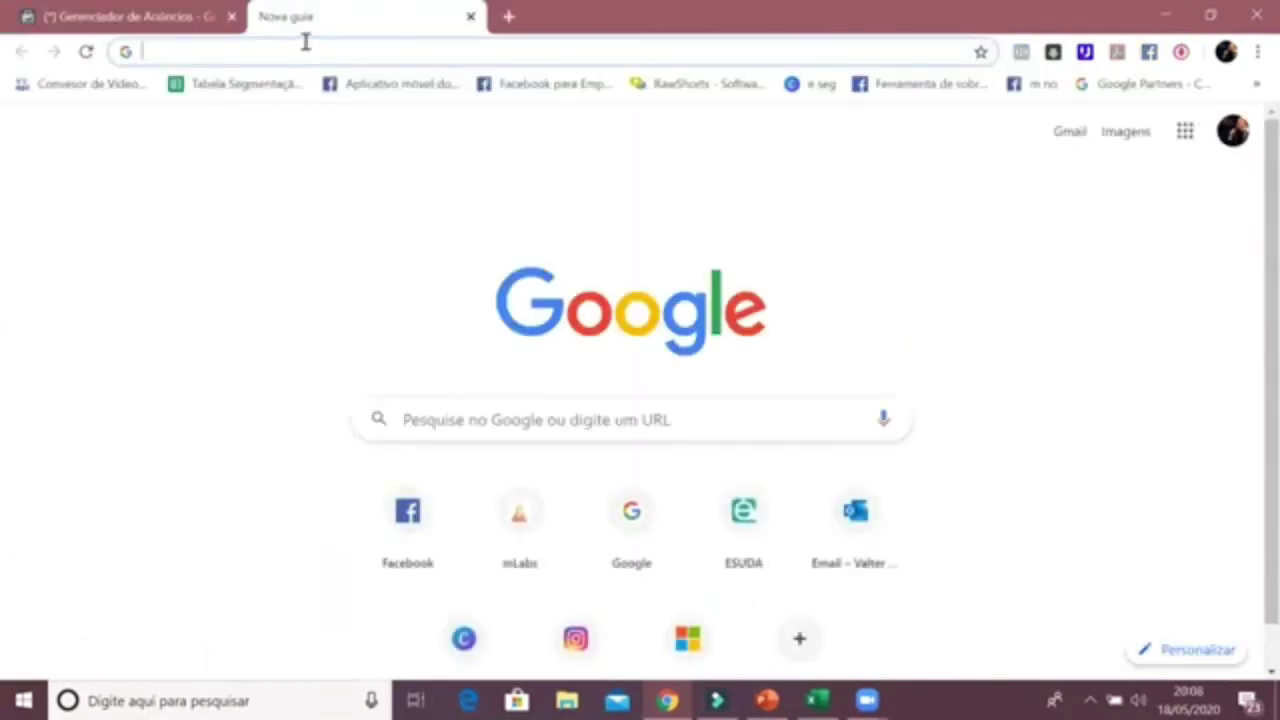
type("aud")
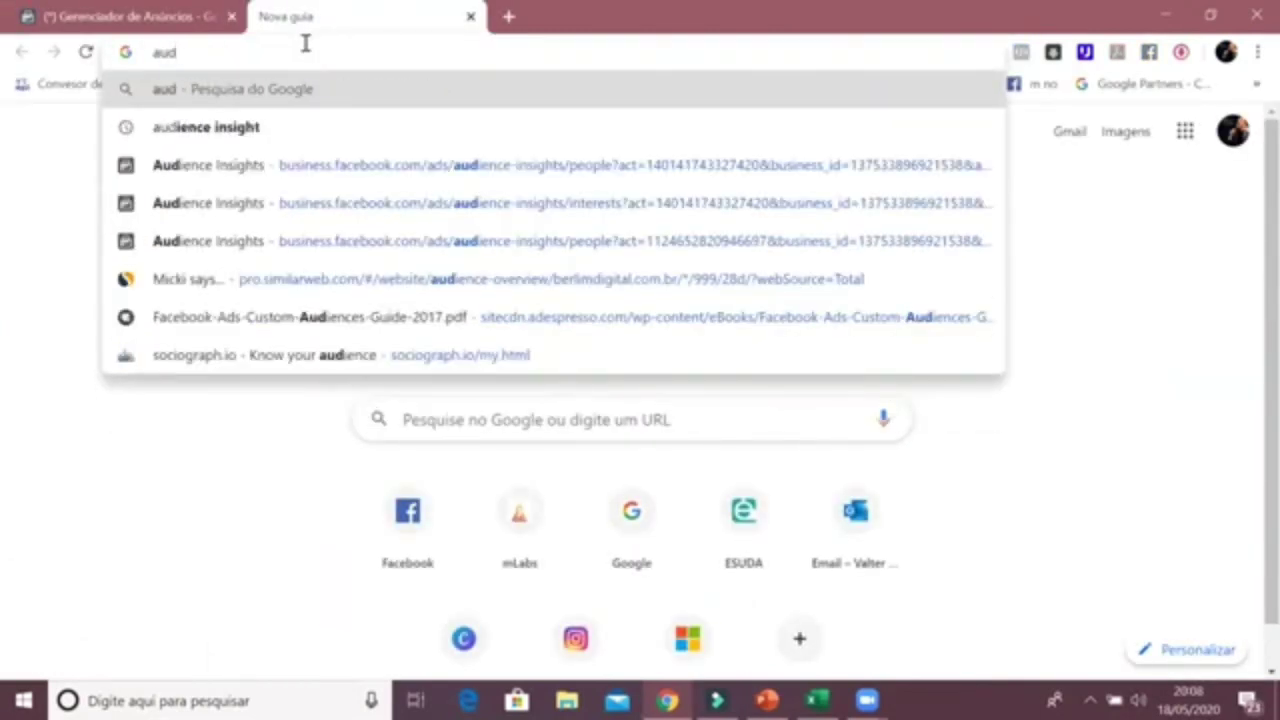
left_click(389, 163)
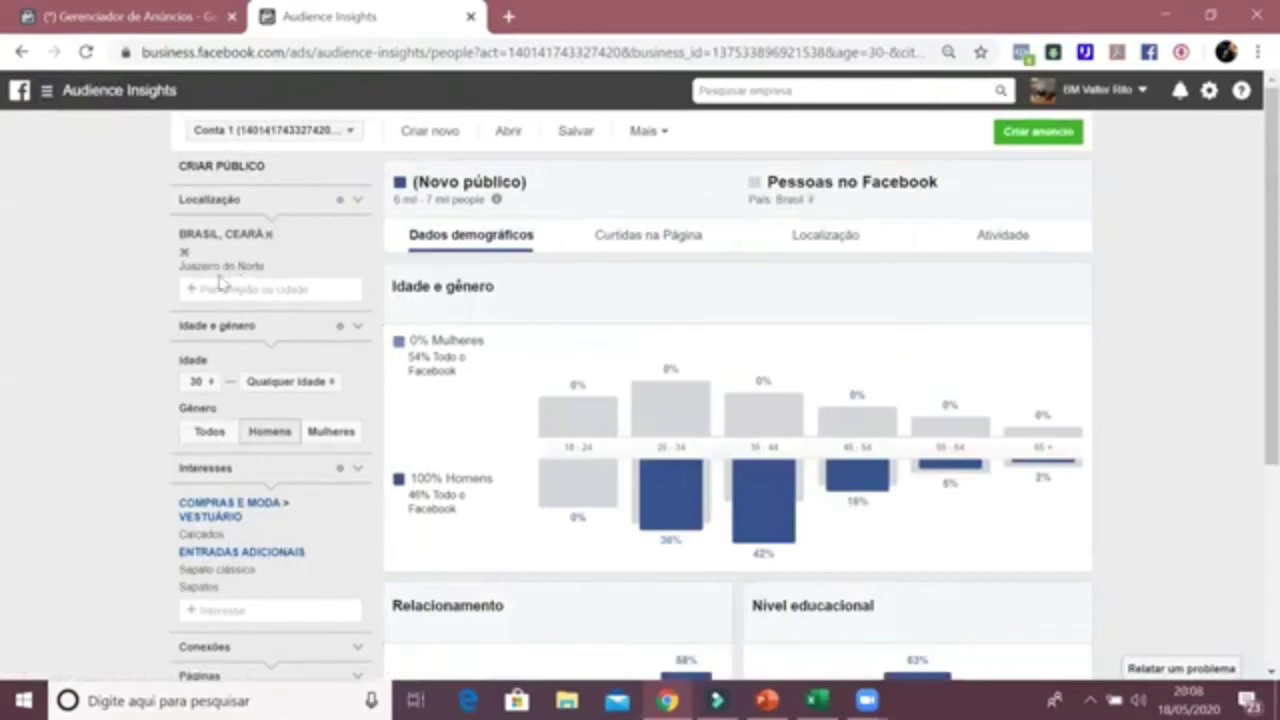
left_click(1000, 233)
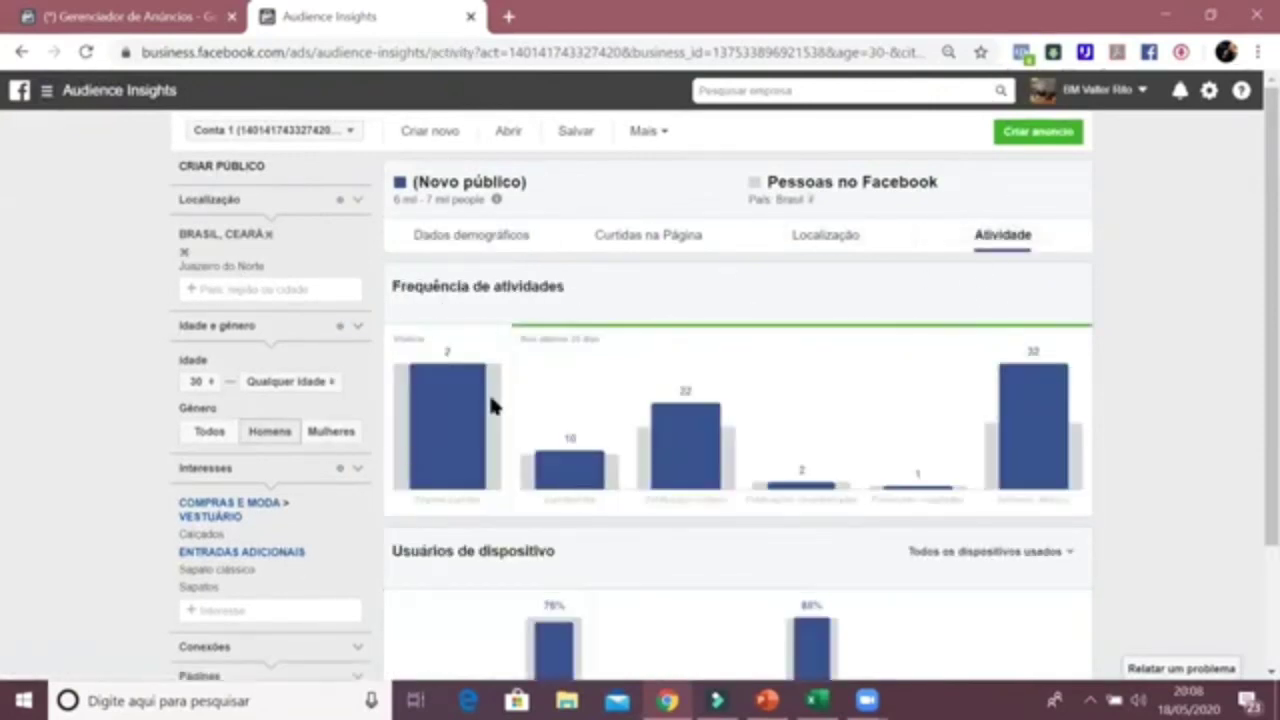
mouse_move(1040, 397)
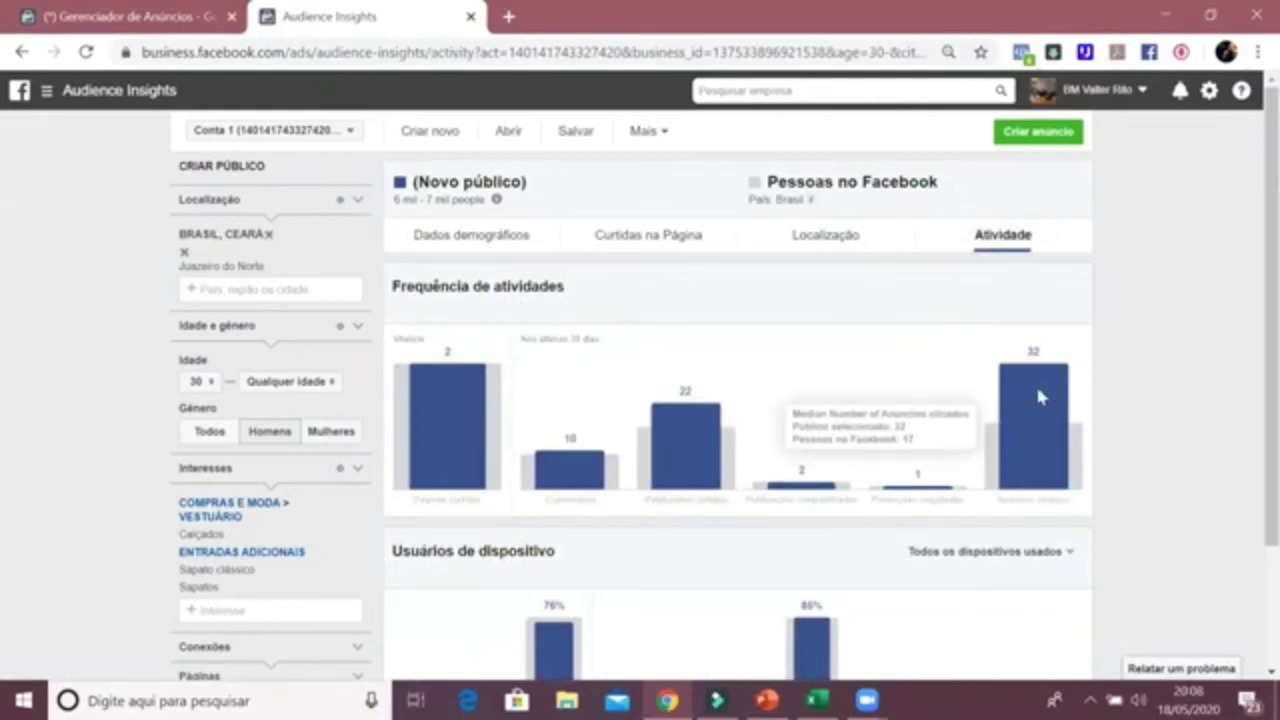
Step: Compare the campaign objectives with the ads-clicked figure in Audience Insights, and highlight the new audience's size
left_click(160, 12)
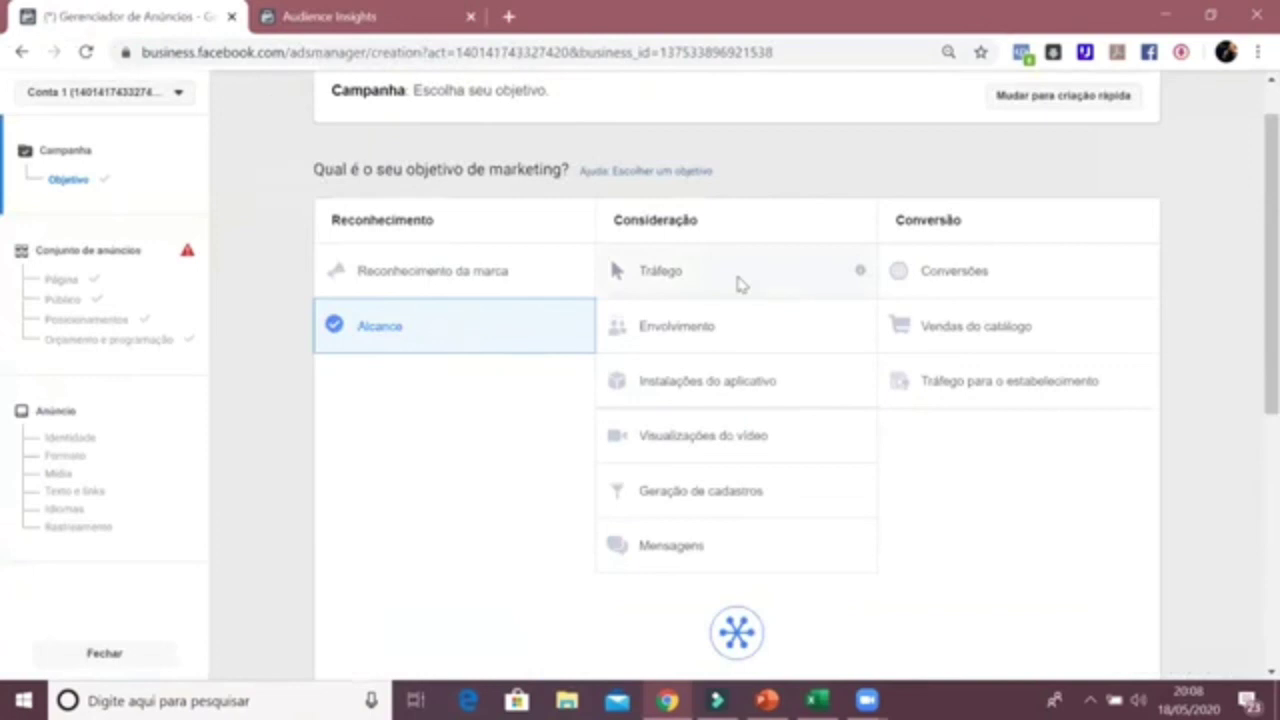
left_click(375, 20)
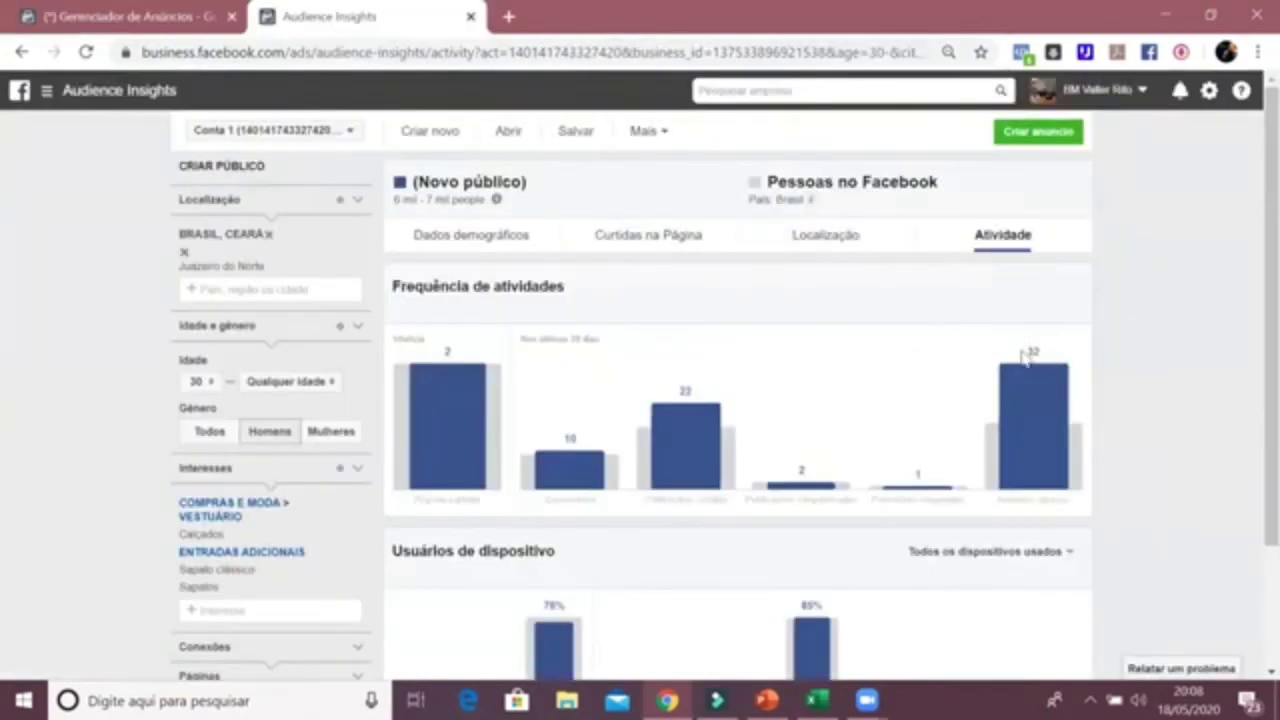
mouse_move(1043, 372)
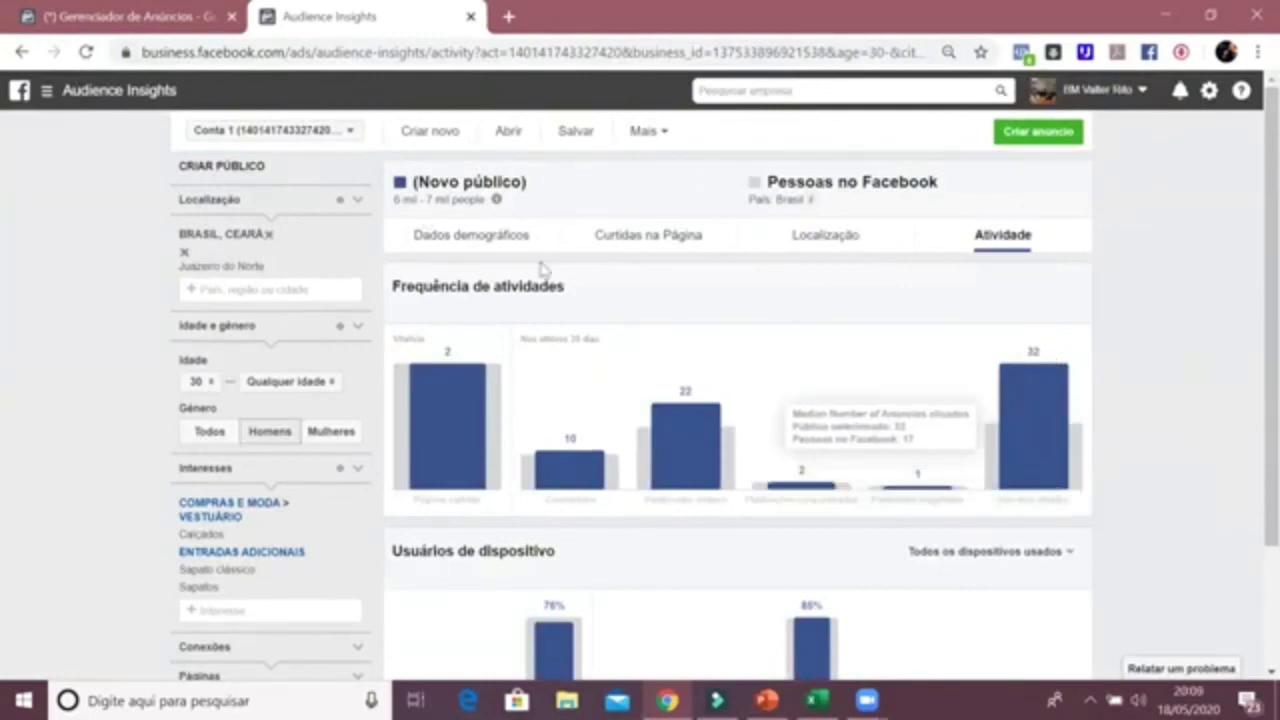
left_click_drag(395, 203, 487, 212)
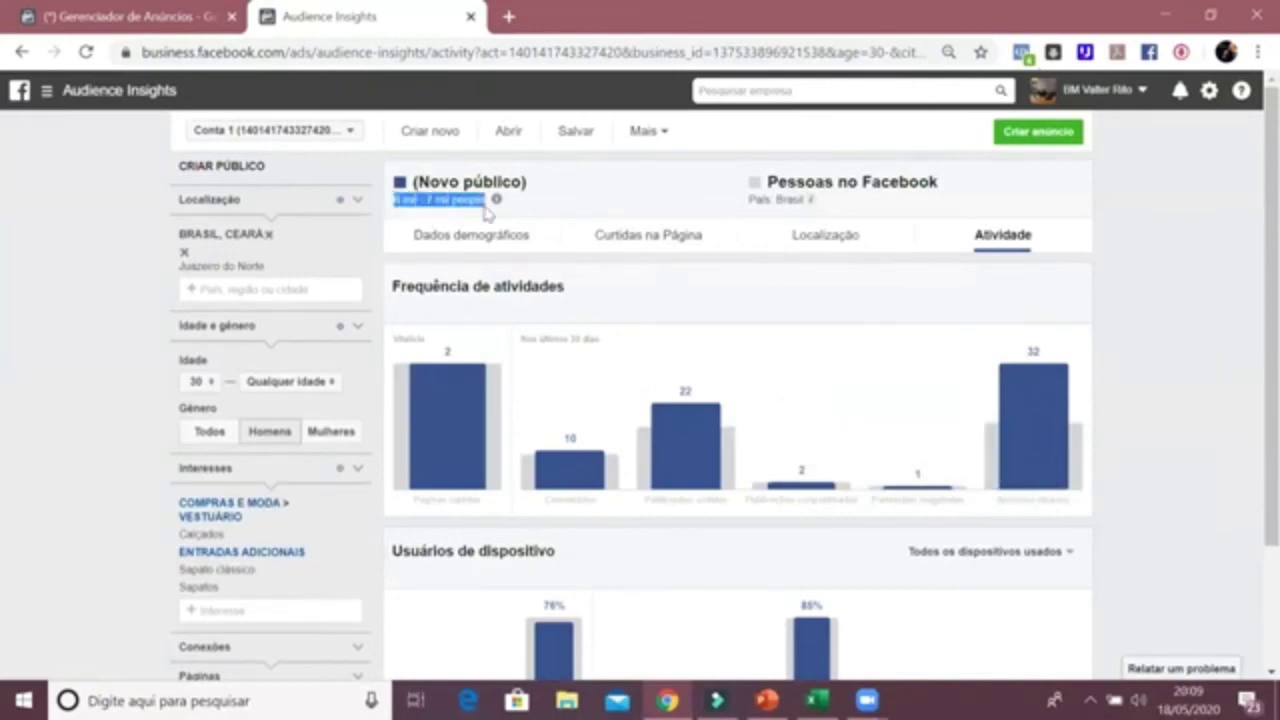
left_click(492, 218)
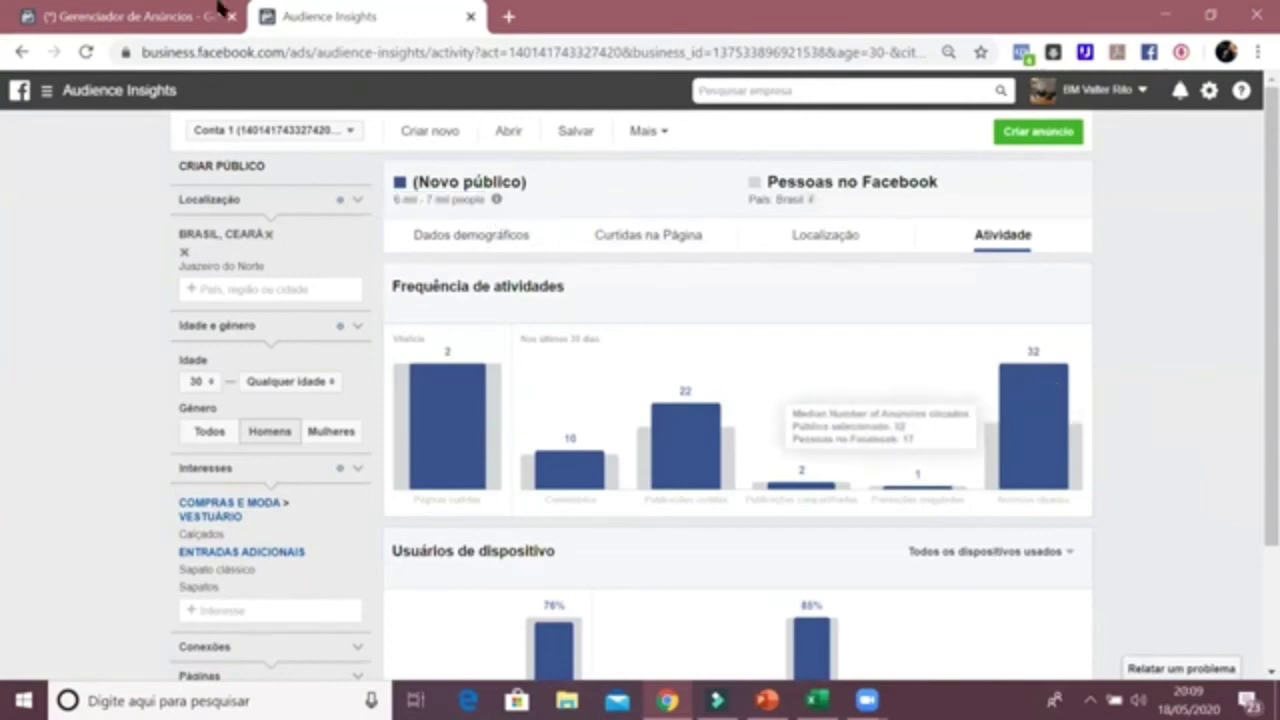
Step: Select the Tráfego objective for the campaign, recheck the audience activity chart, and close Audience Insights
left_click(106, 14)
left_click(705, 283)
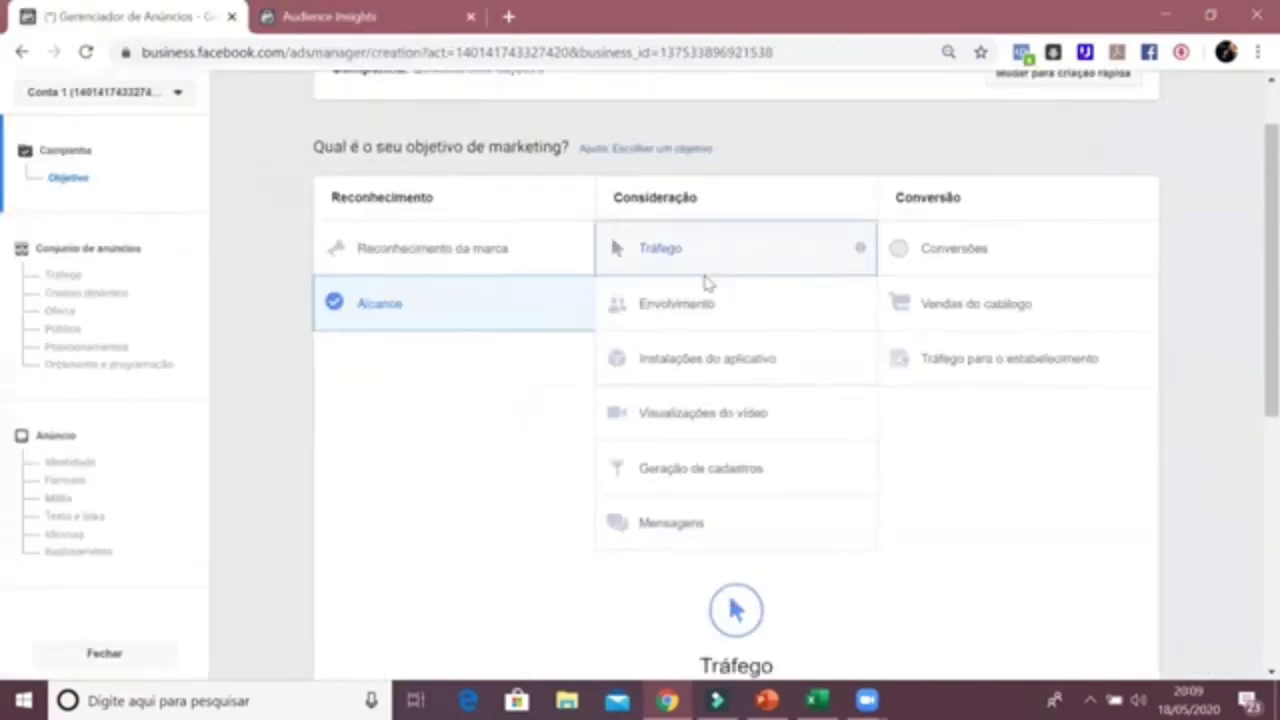
scroll(720, 288, "up", 2)
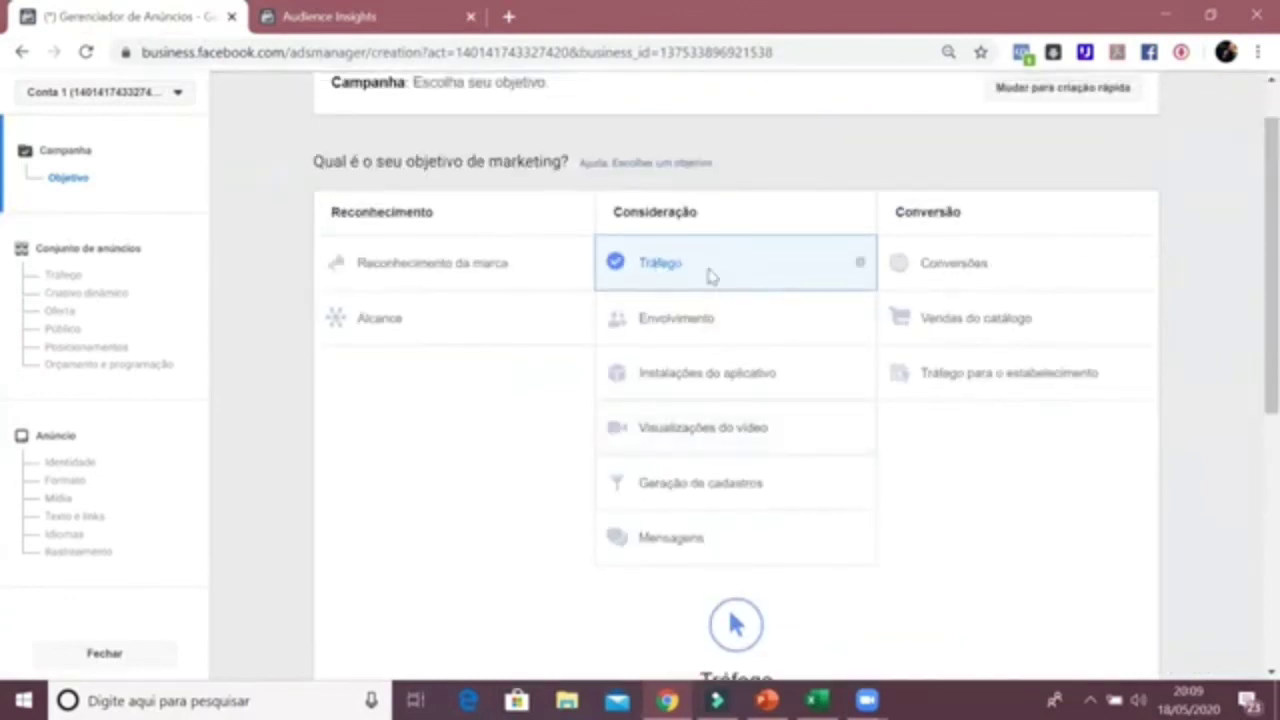
left_click(430, 14)
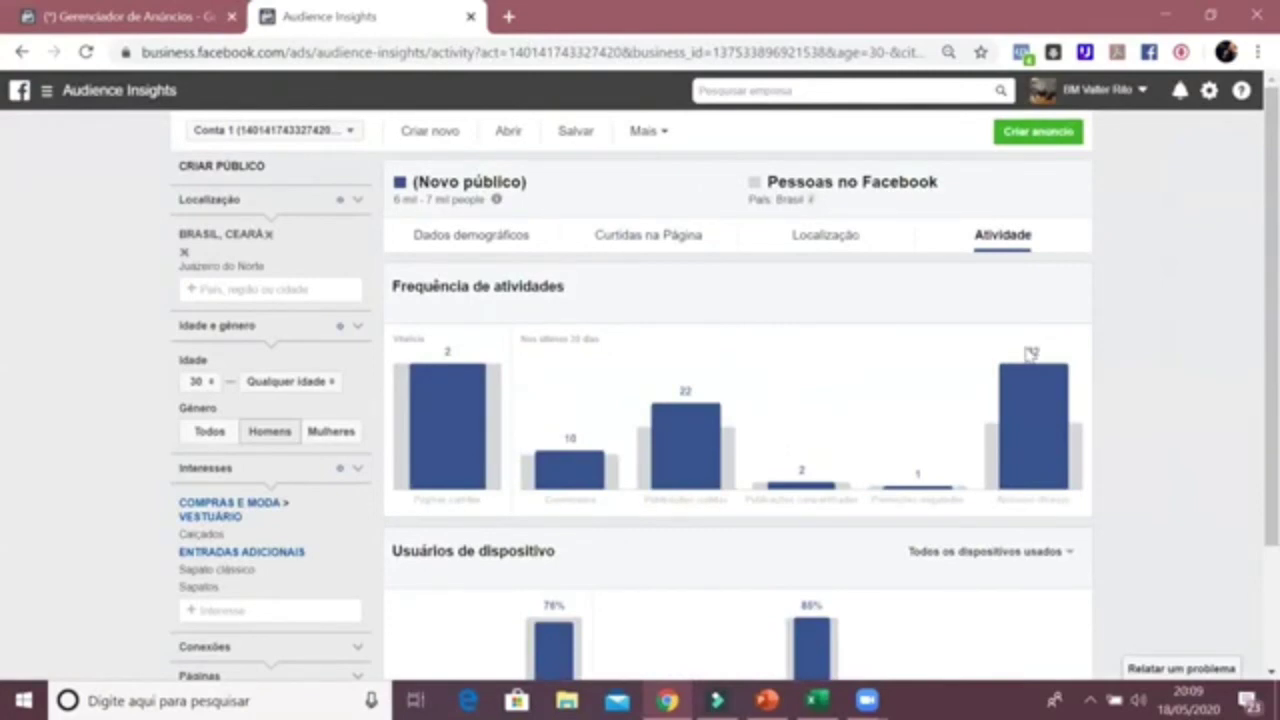
left_click(470, 16)
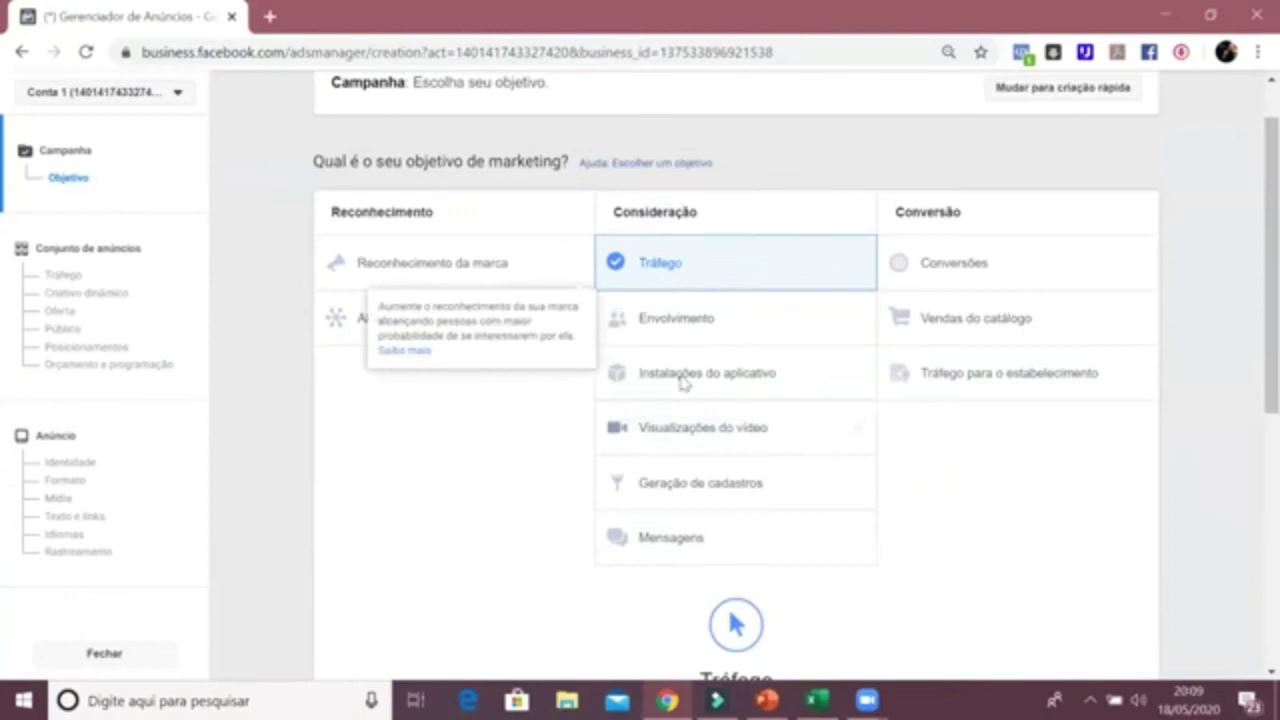
Step: Select the Envolvimento objective and examine its Engajamento com a publicação option and campaign settings against the Alcance objective
left_click(731, 337)
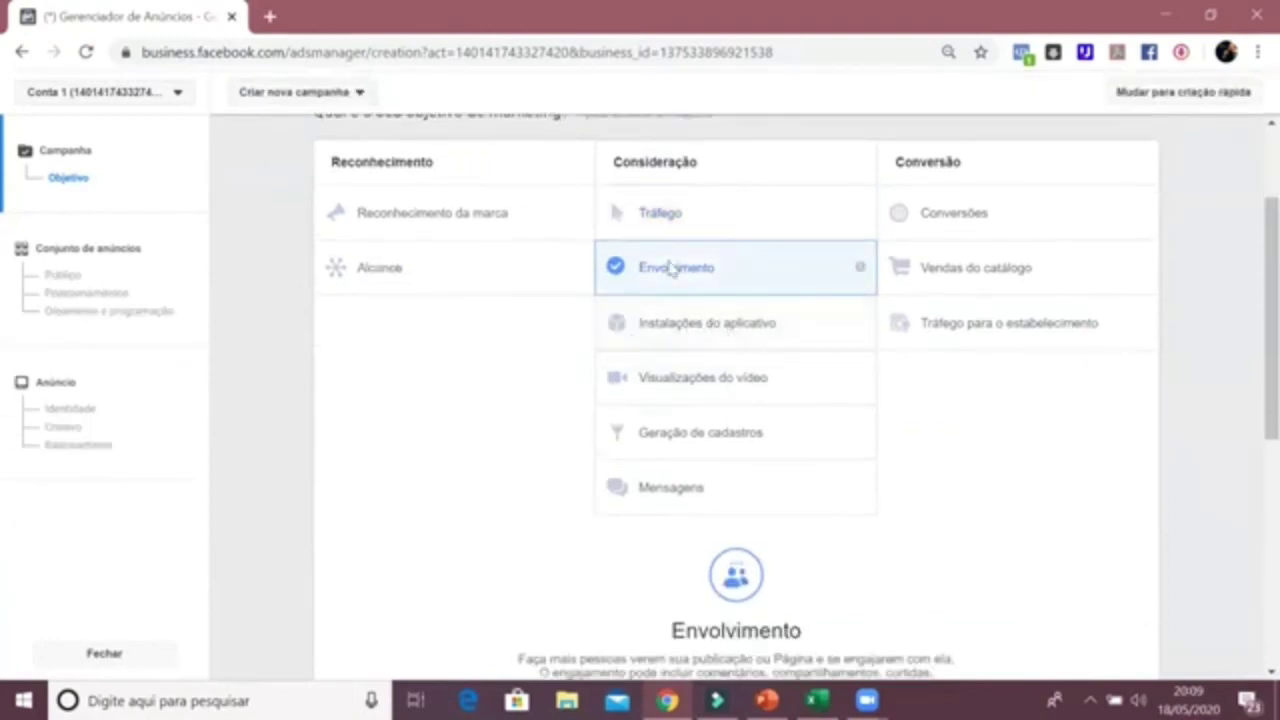
scroll(670, 268, "down", 5)
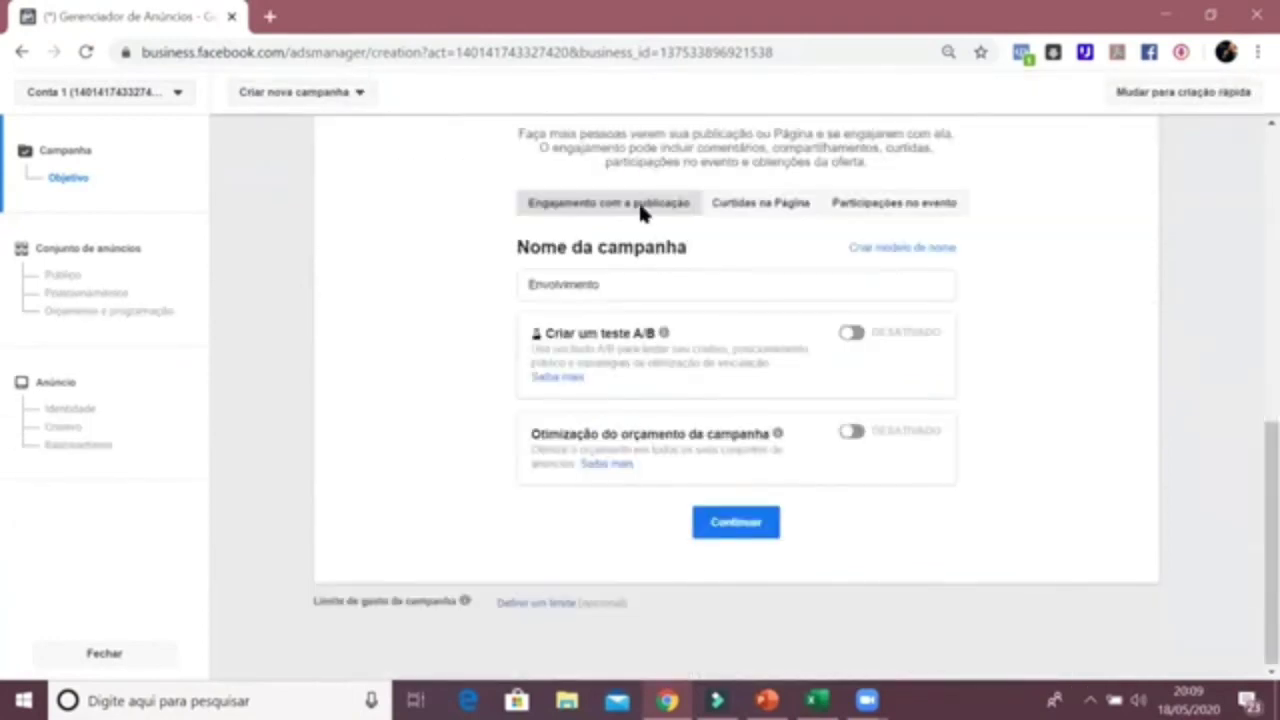
scroll(640, 206, "up", 1)
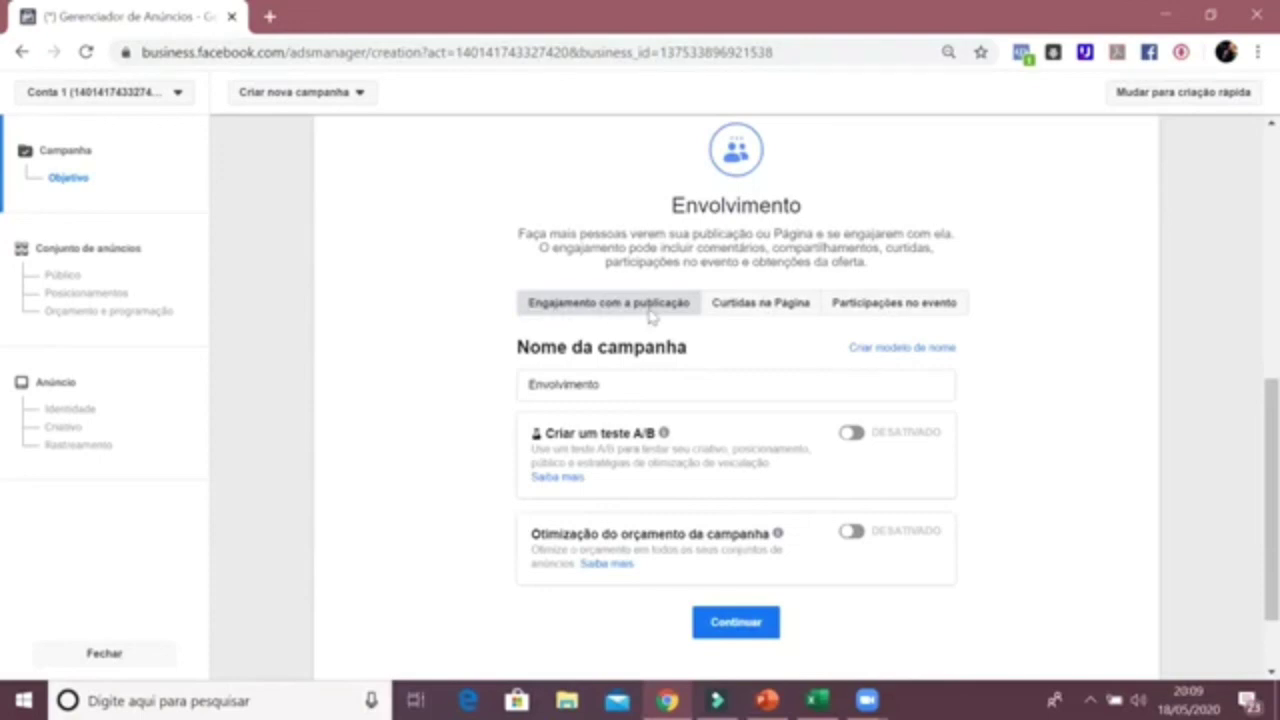
scroll(626, 189, "up", 3)
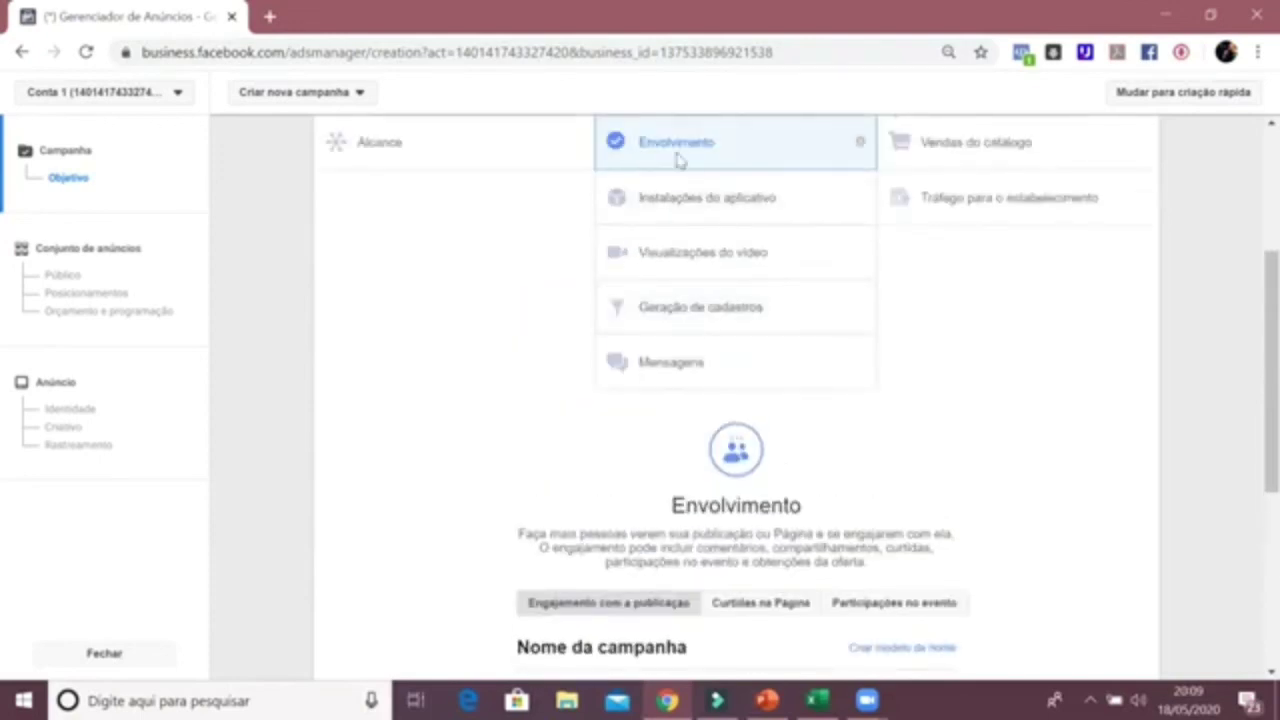
scroll(677, 160, "down", 2)
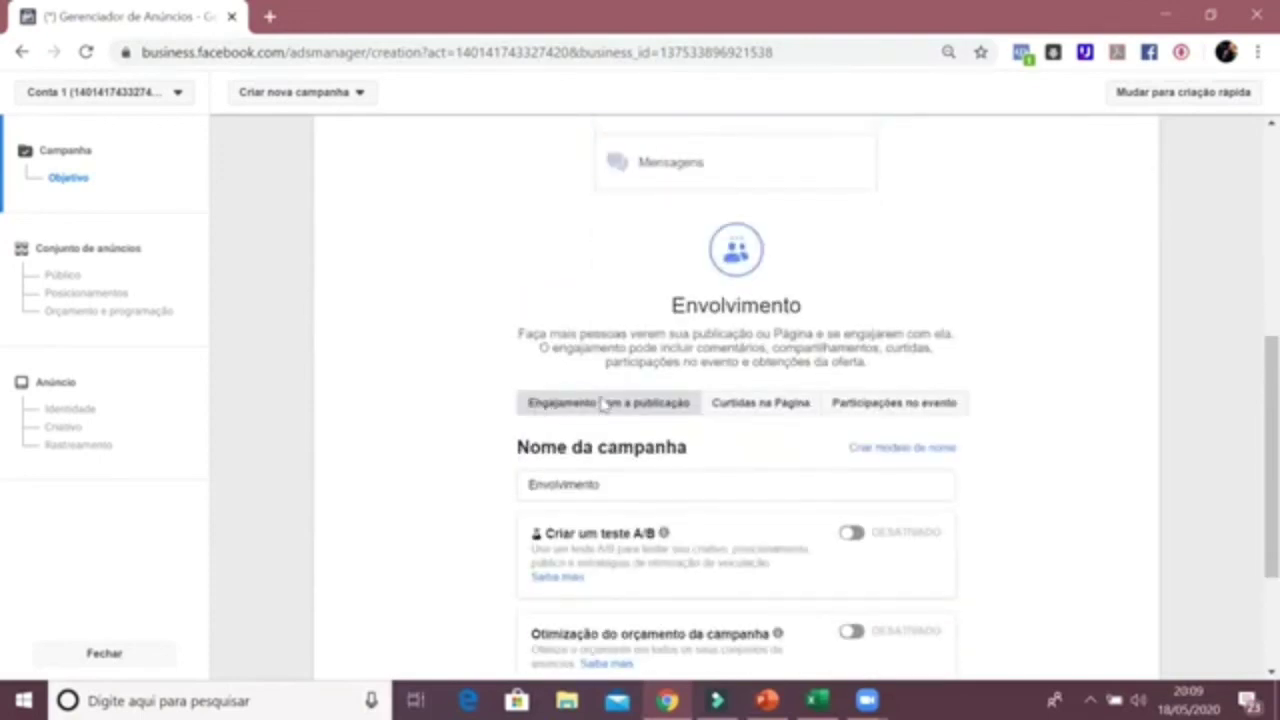
scroll(623, 363, "up", 5)
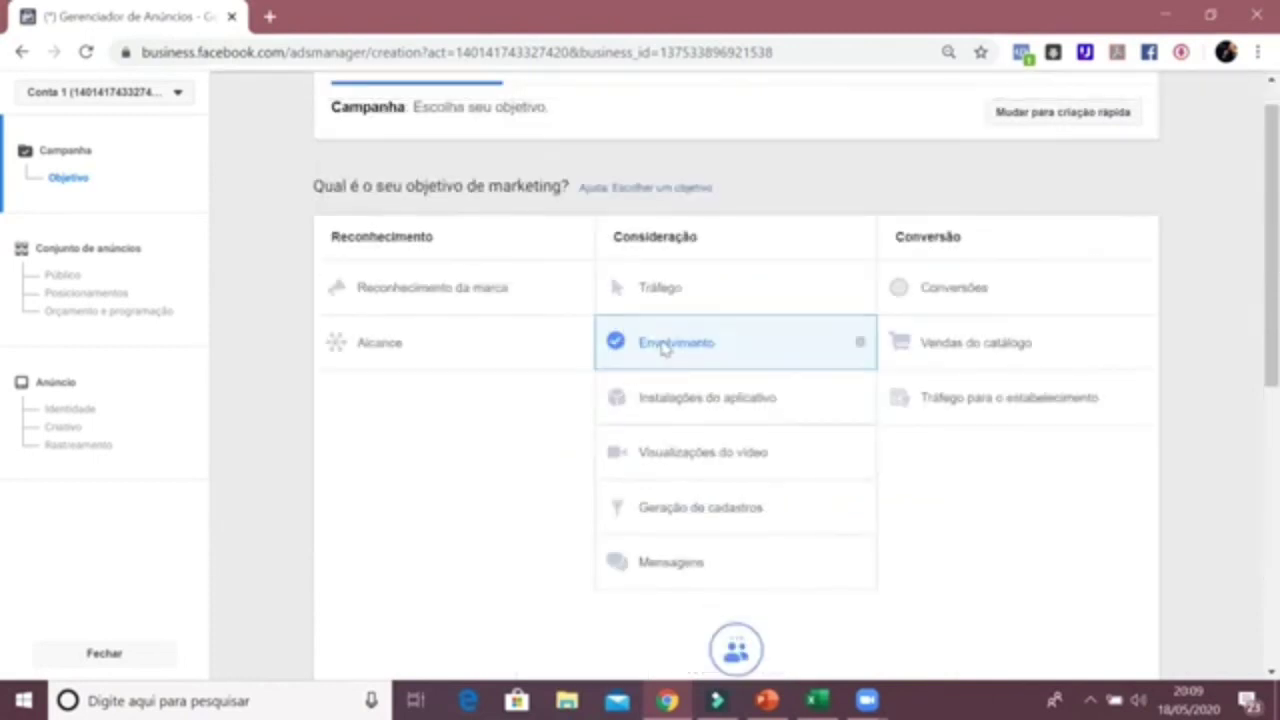
scroll(668, 348, "down", 5)
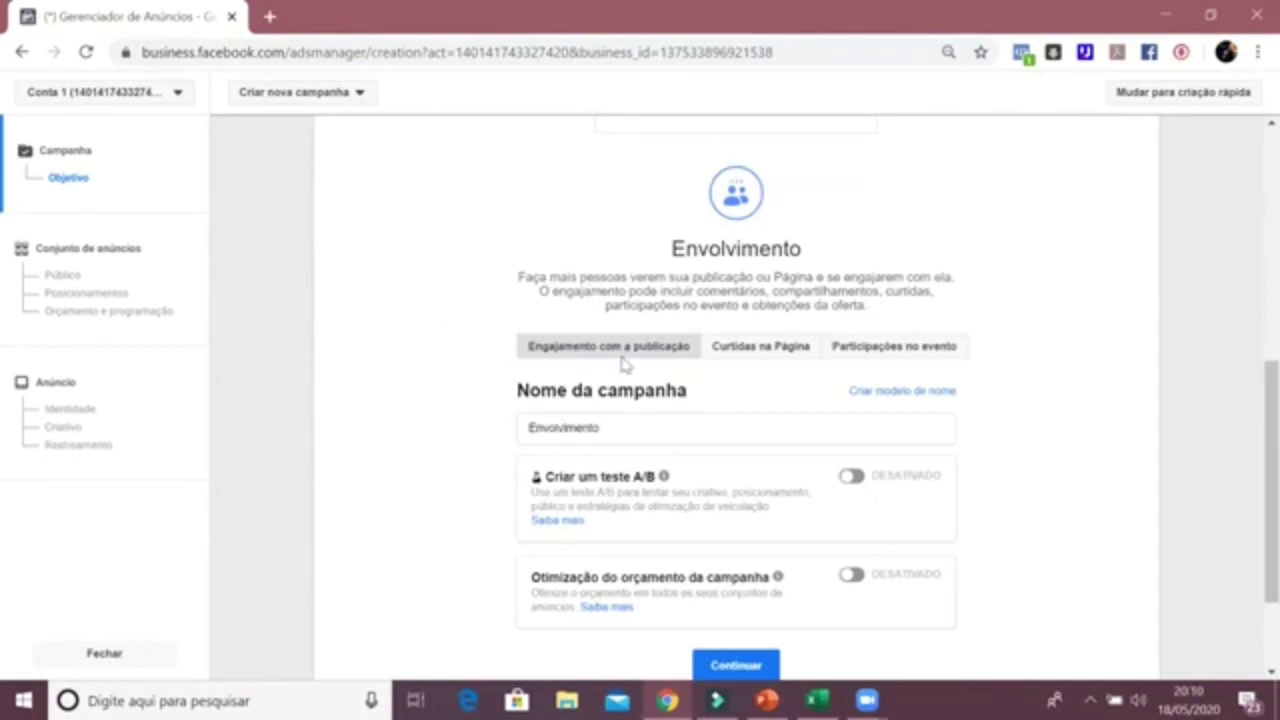
scroll(625, 380, "up", 5)
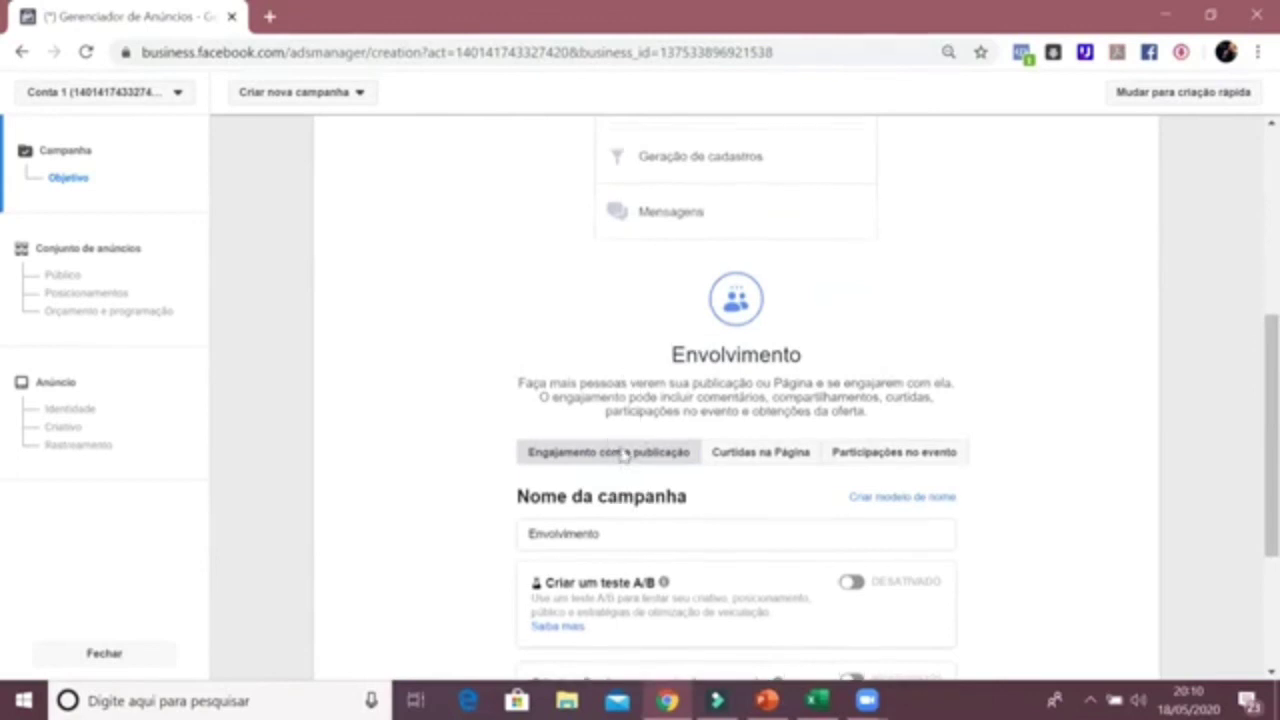
left_click_drag(358, 381, 403, 382)
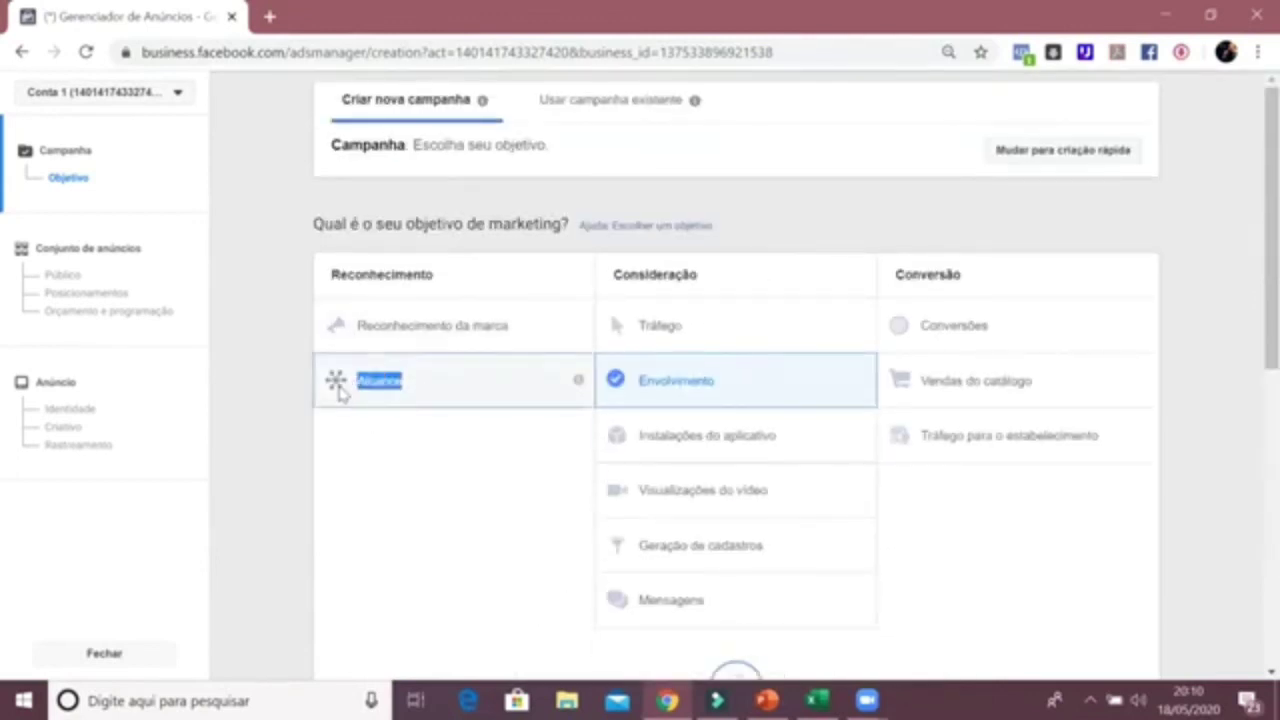
left_click(694, 270)
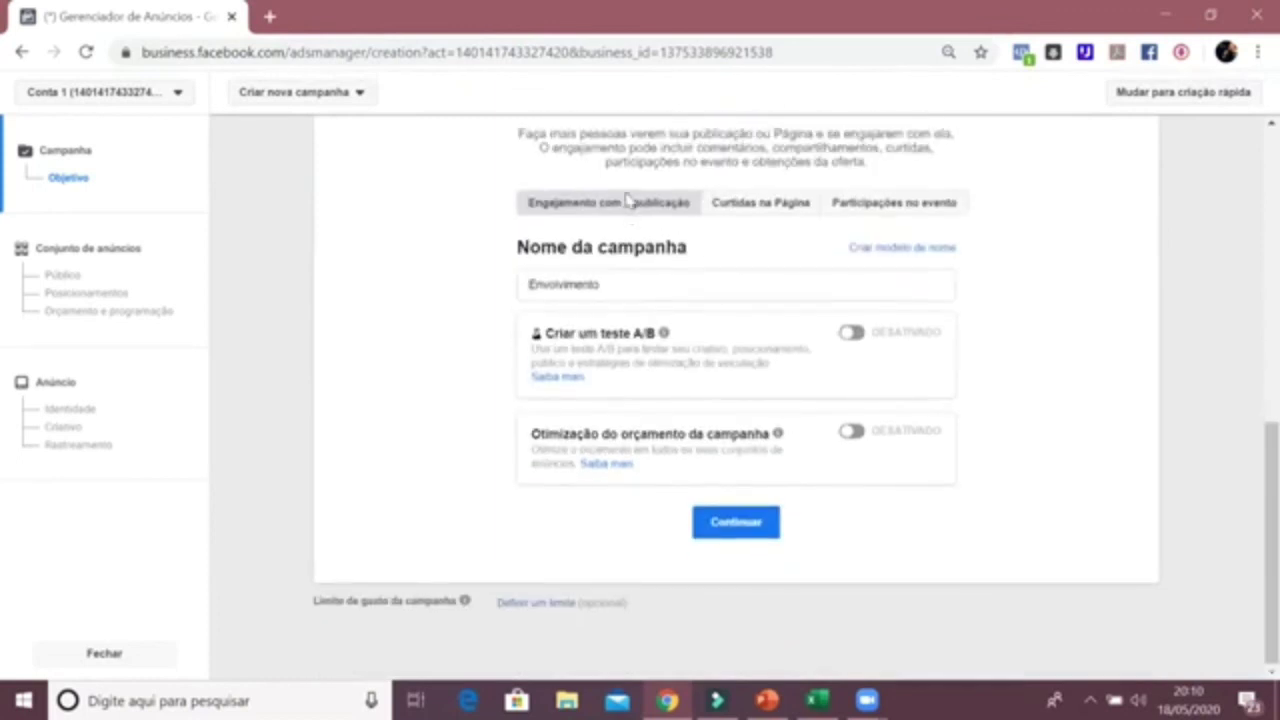
Step: Switch the engagement type to Curtidas na Página and Participações no evento in turn to show each variant
left_click(737, 200)
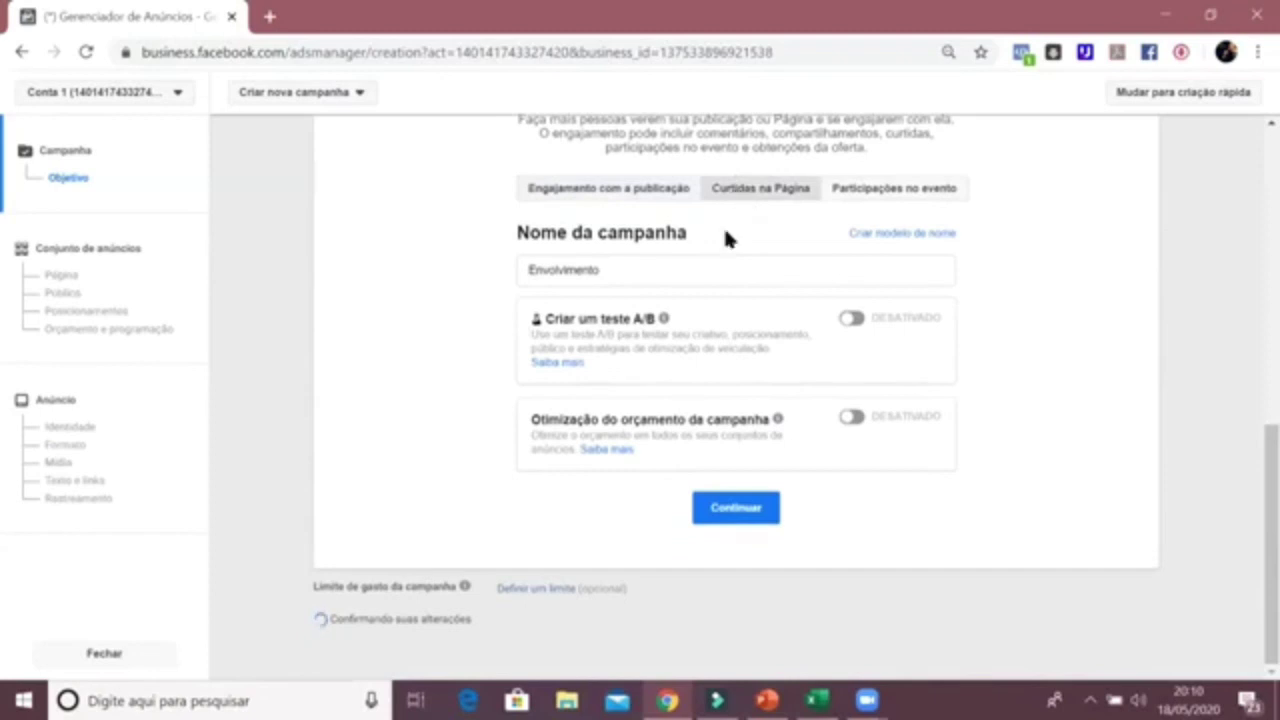
left_click(847, 206)
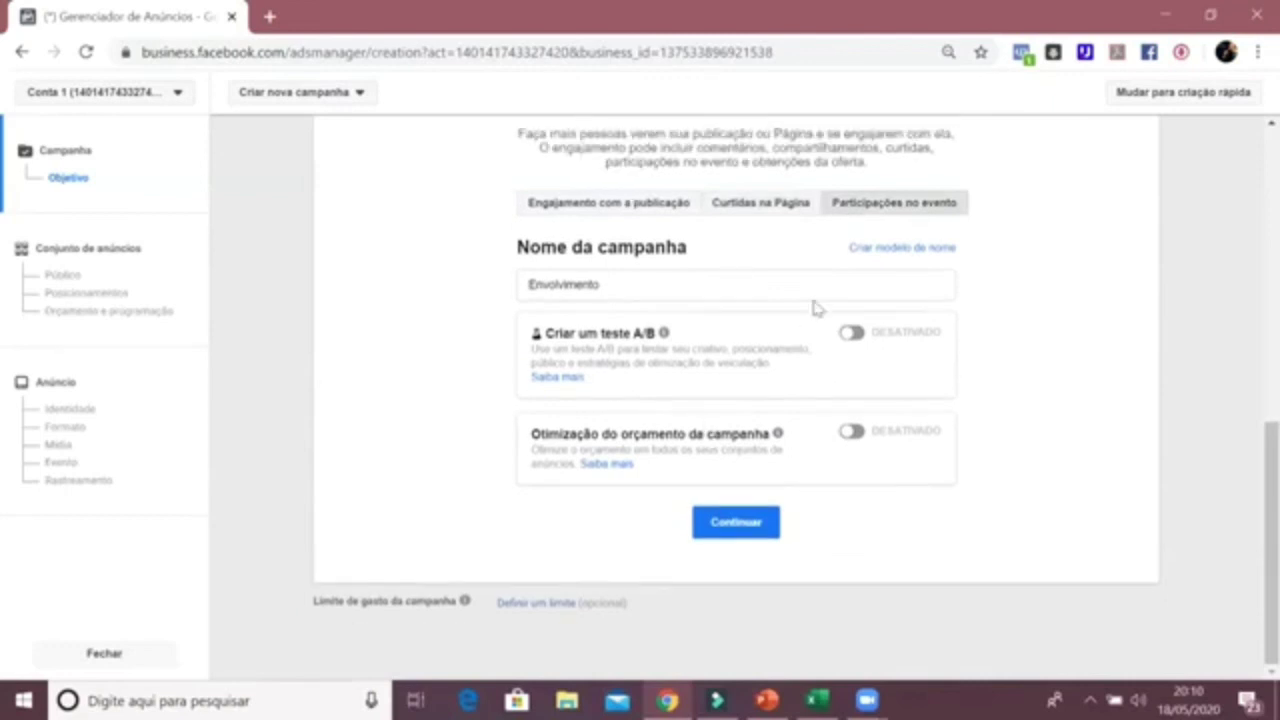
scroll(717, 306, "up", 4)
scroll(725, 313, "up", 1)
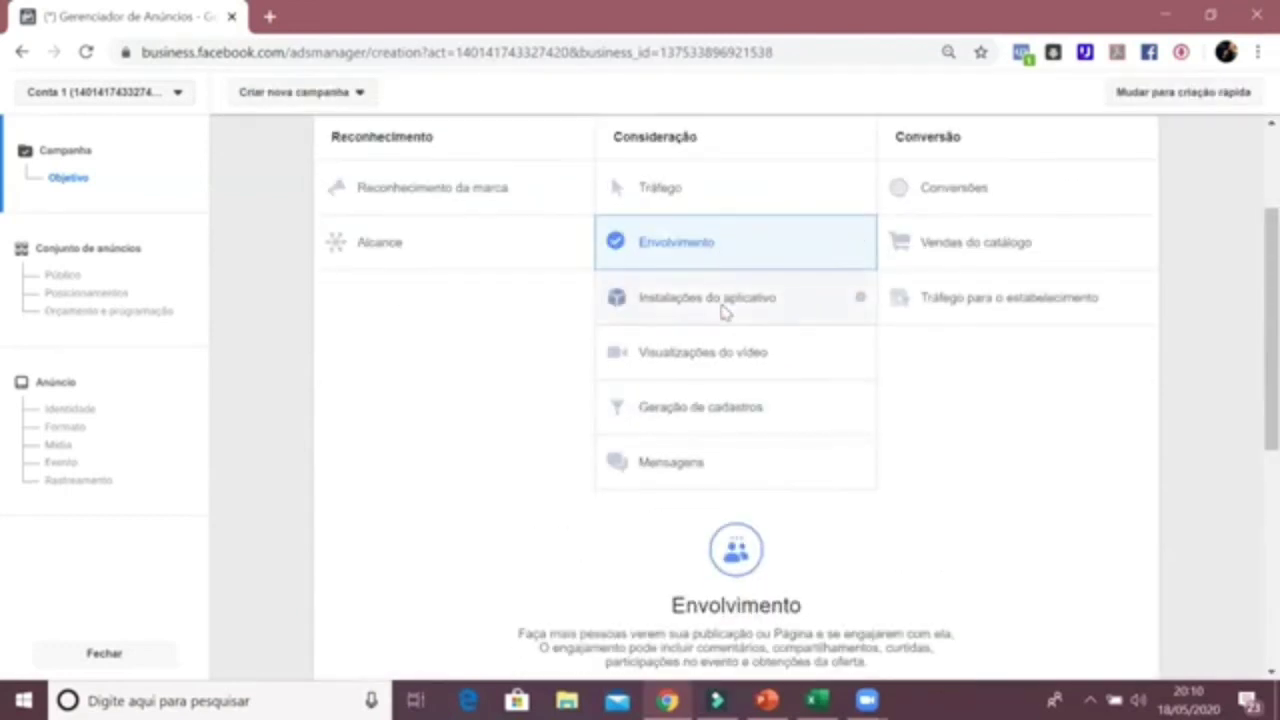
Step: Show the Visualizações do vídeo objective and change the campaign objective to Geração de cadastros
left_click(767, 363)
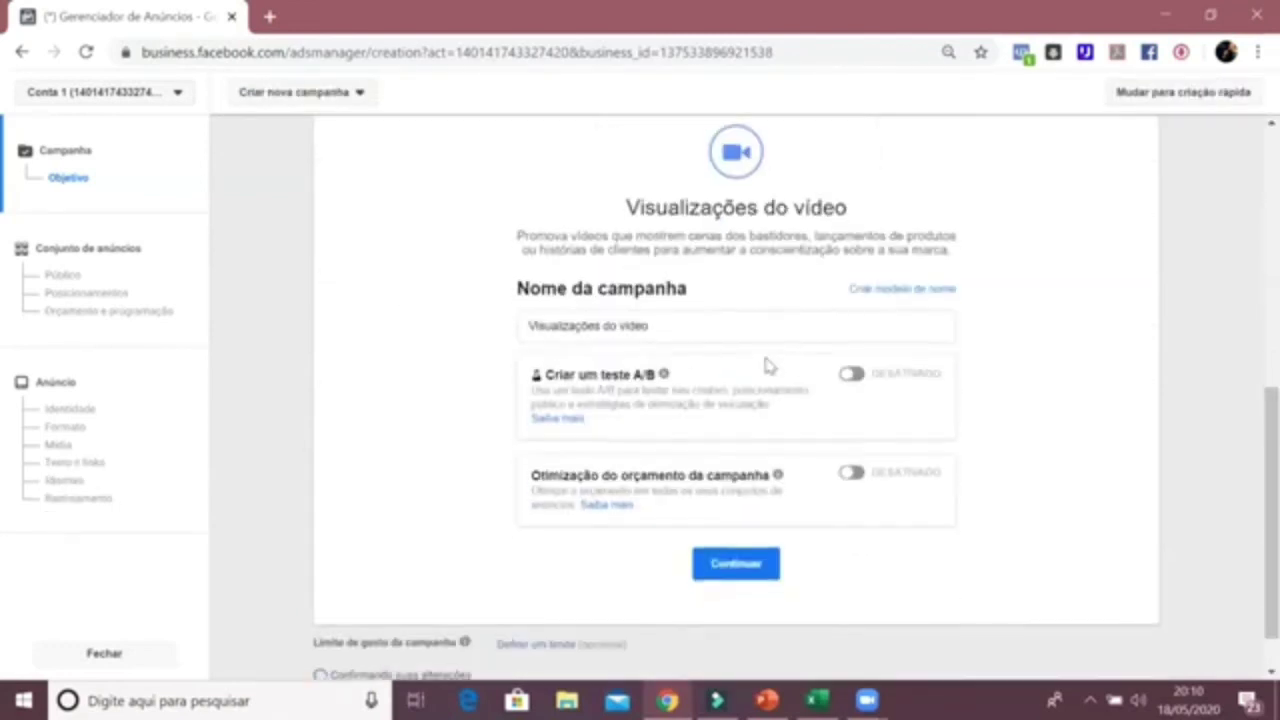
scroll(767, 365, "up", 5)
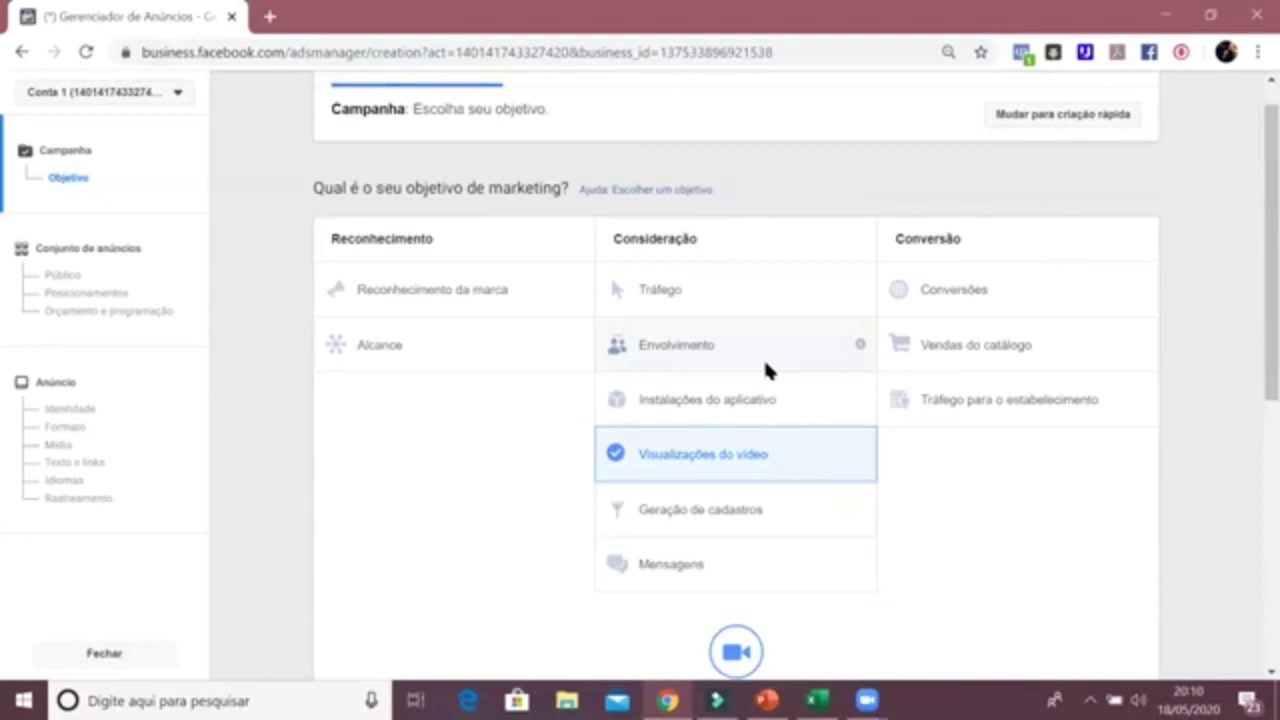
scroll(763, 357, "down", 2)
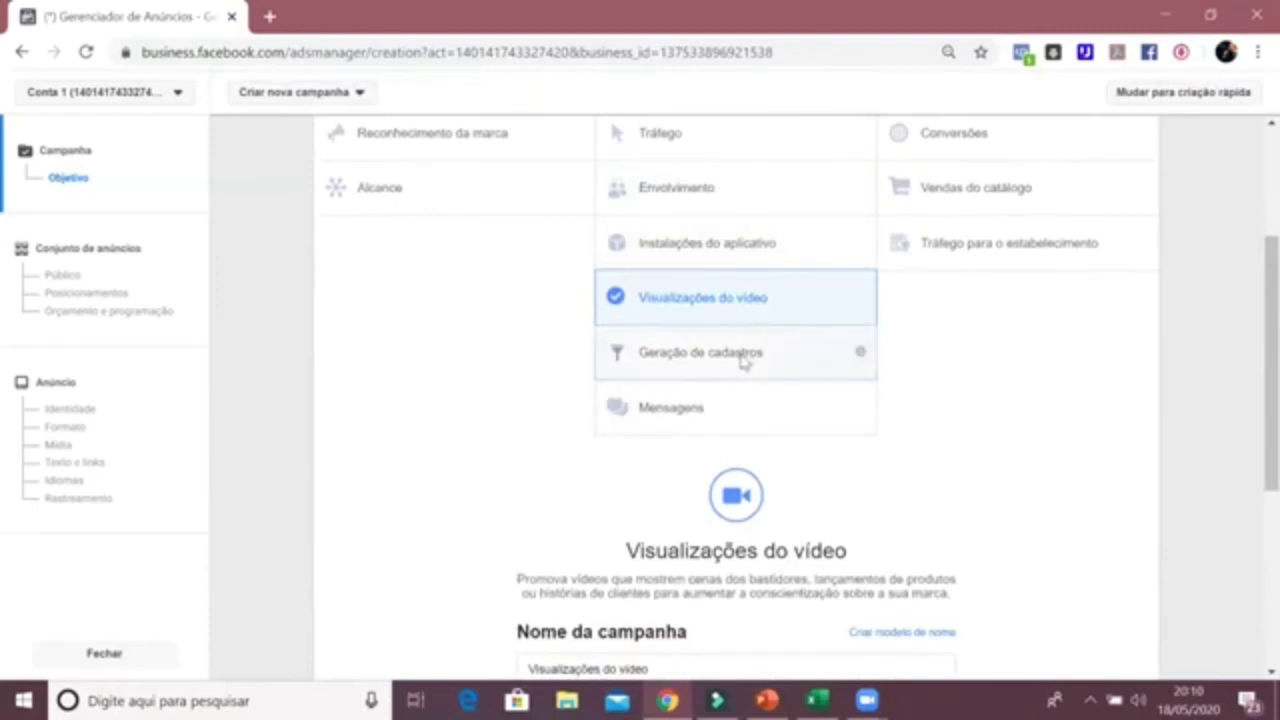
left_click(745, 354)
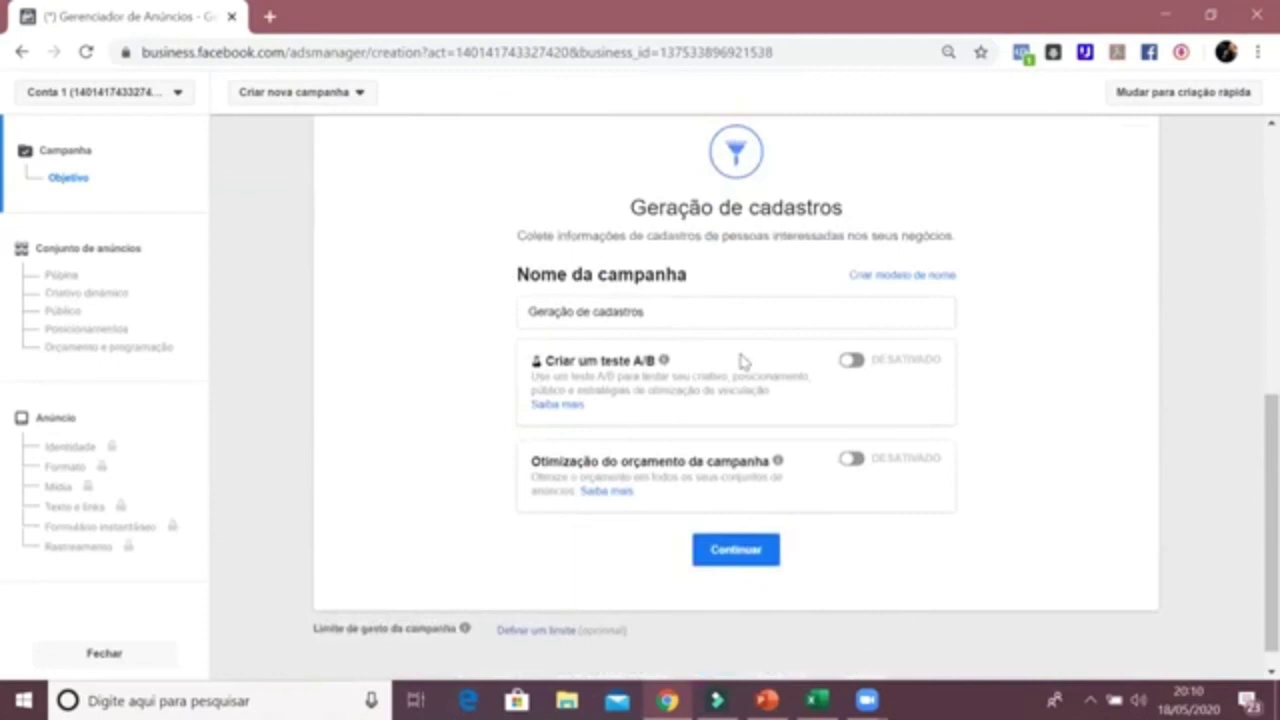
Step: Examine the Geração de cadastros objective among the Consideração options and its campaign settings
scroll(742, 360, "up", 3)
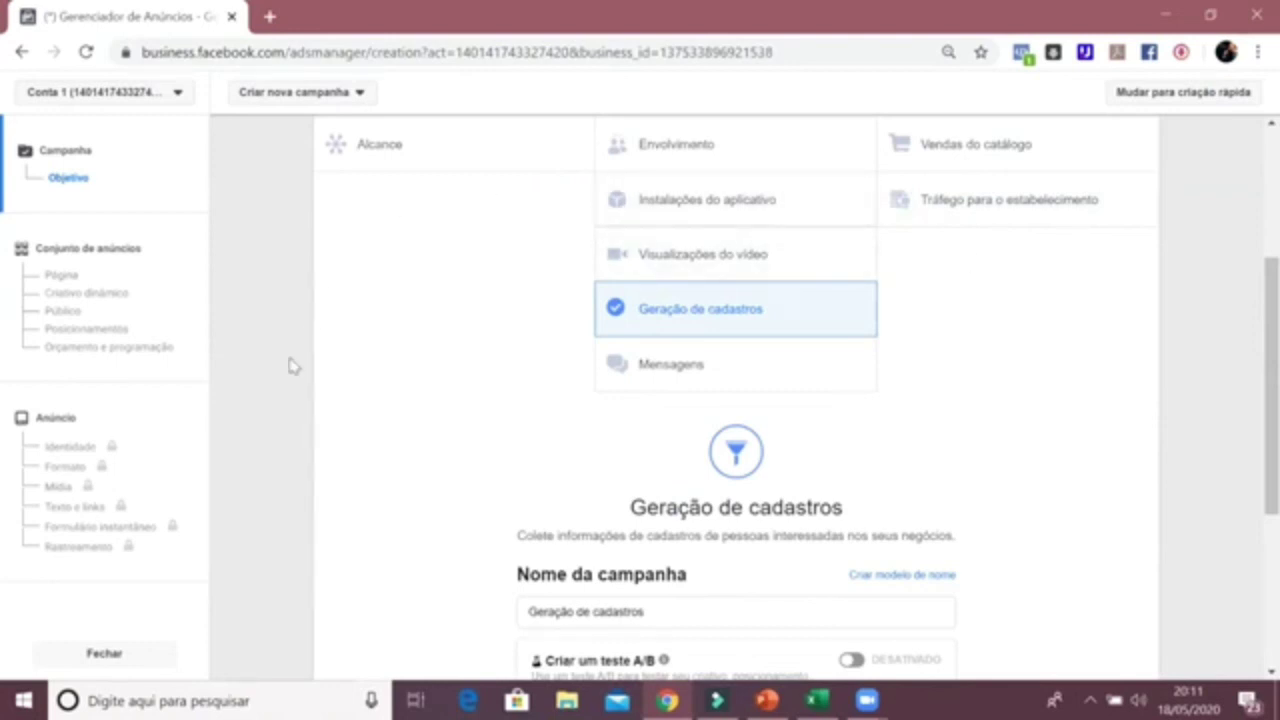
left_click_drag(765, 310, 633, 307)
left_click(994, 357)
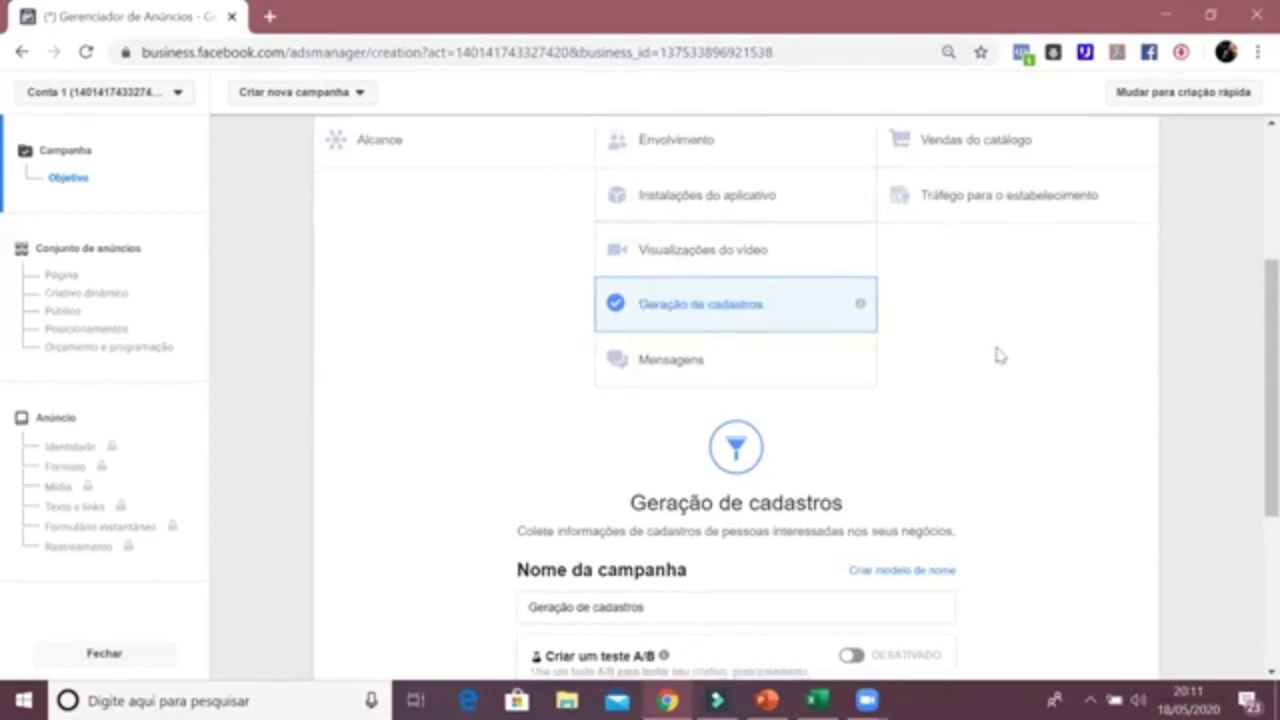
scroll(994, 357, "down", 4)
scroll(994, 360, "up", 5)
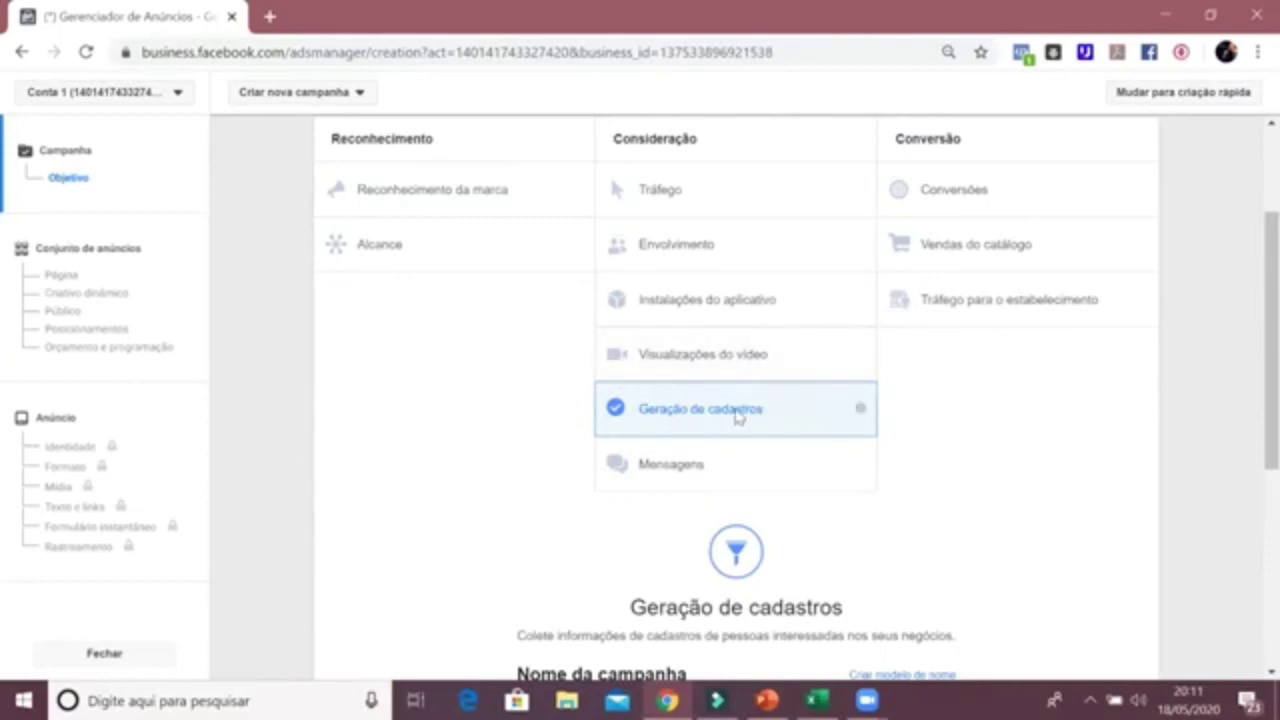
Step: Select the Mensagens objective, look over its campaign settings, and continue to the ad set setup
left_click(724, 470)
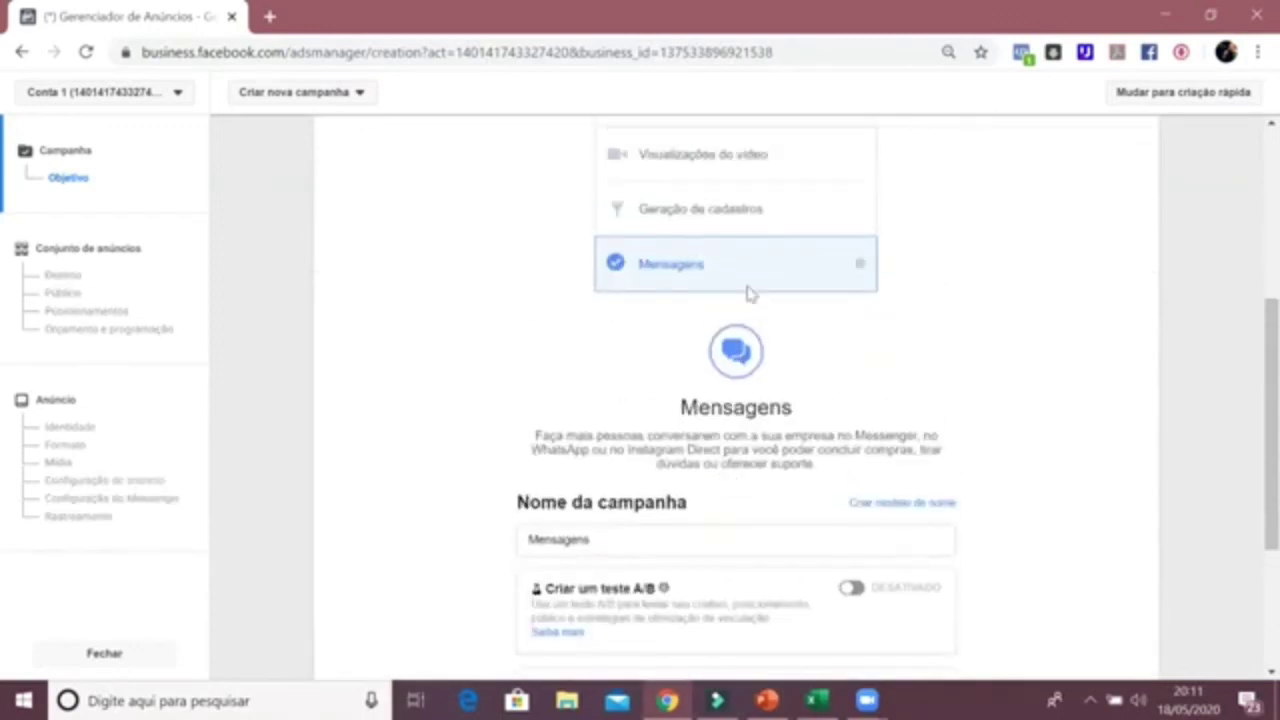
scroll(757, 386, "up", 1)
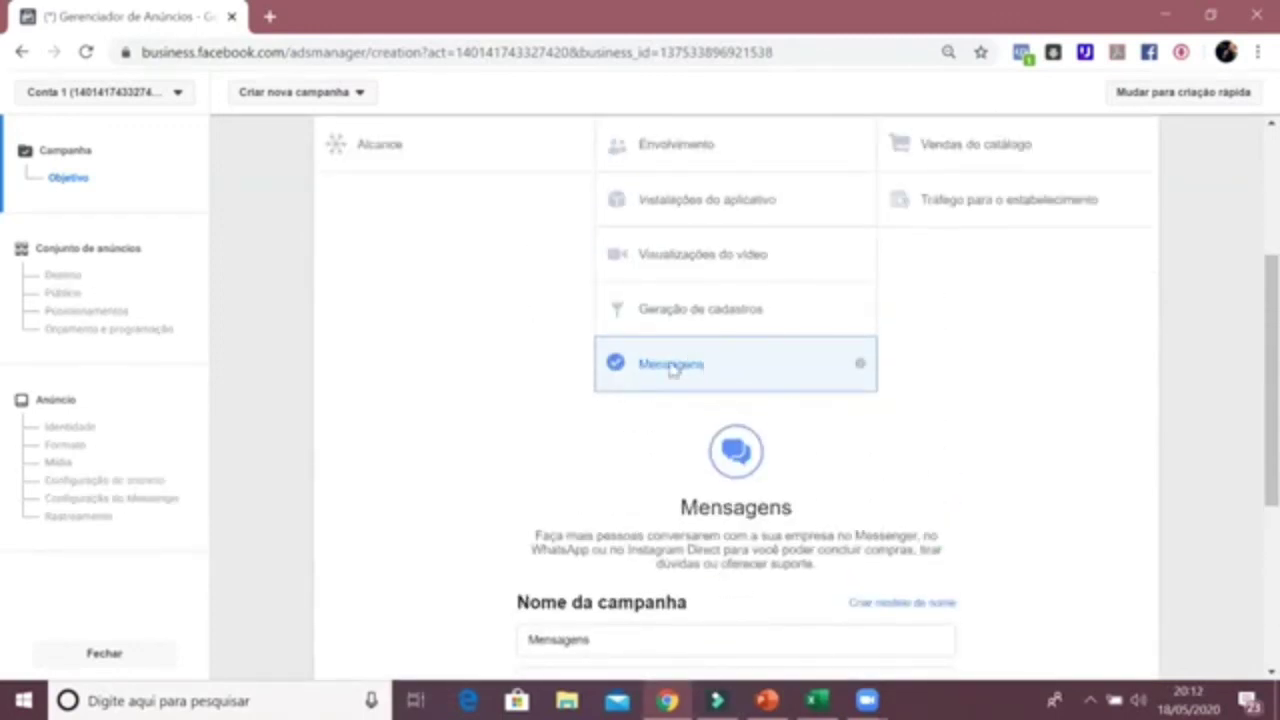
scroll(706, 357, "down", 3)
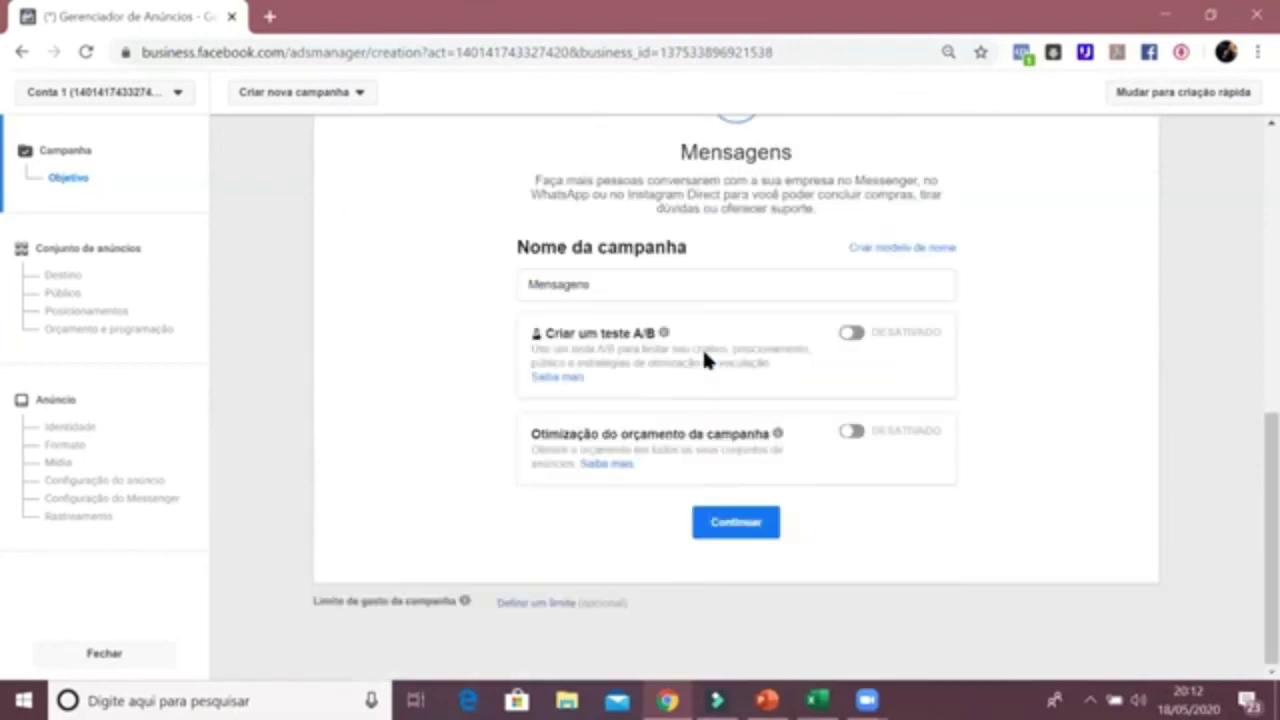
left_click(737, 522)
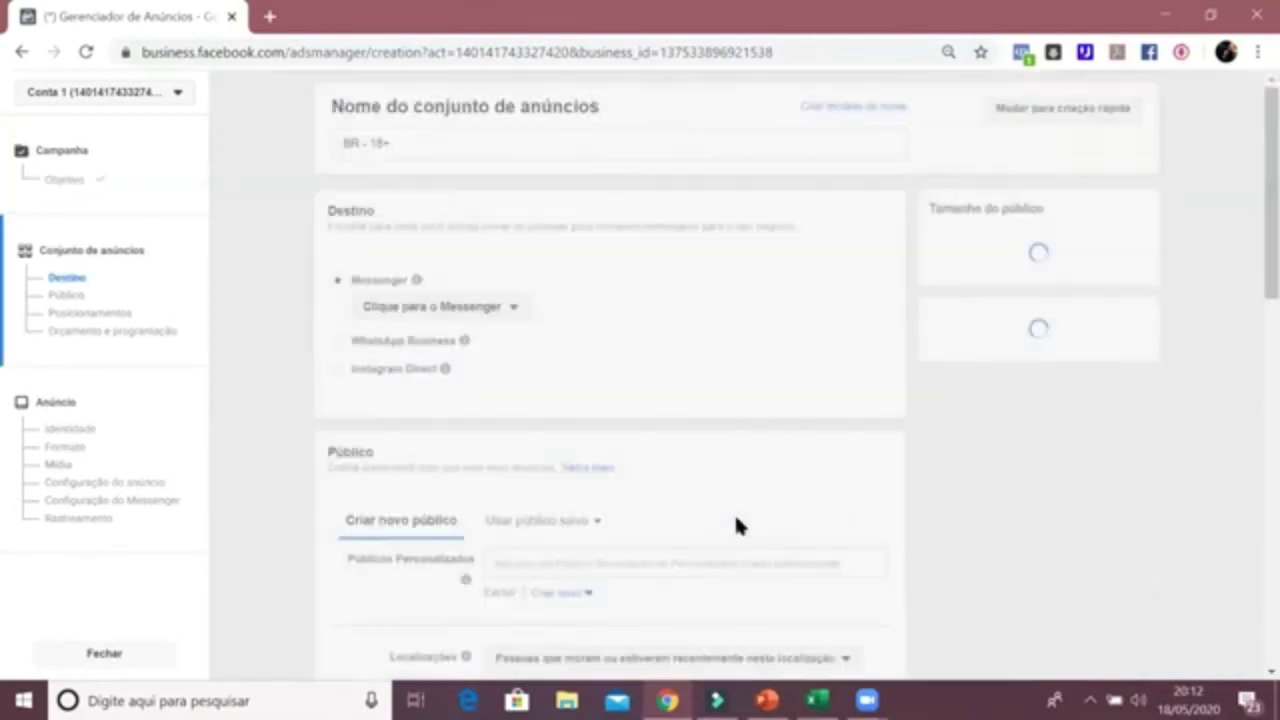
Step: Set the ad set's message destination to Instagram Direct and return to the campaign objective selection
left_click(338, 369)
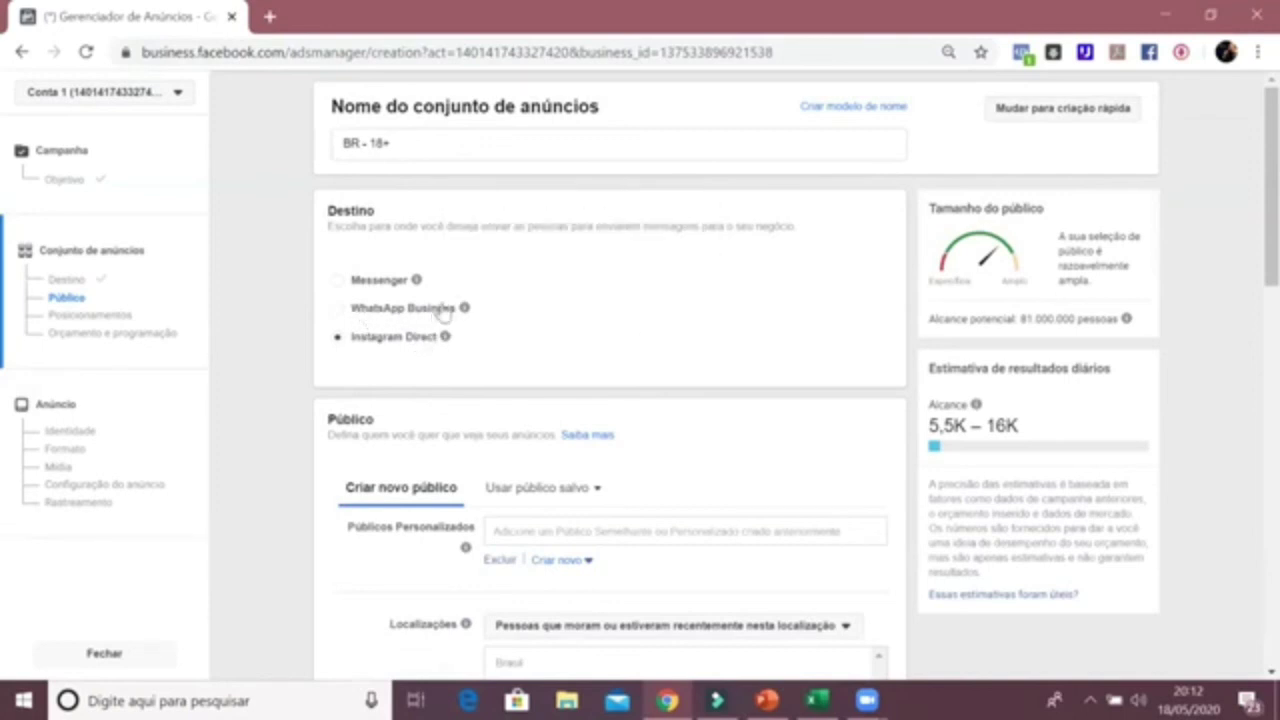
mouse_move(355, 281)
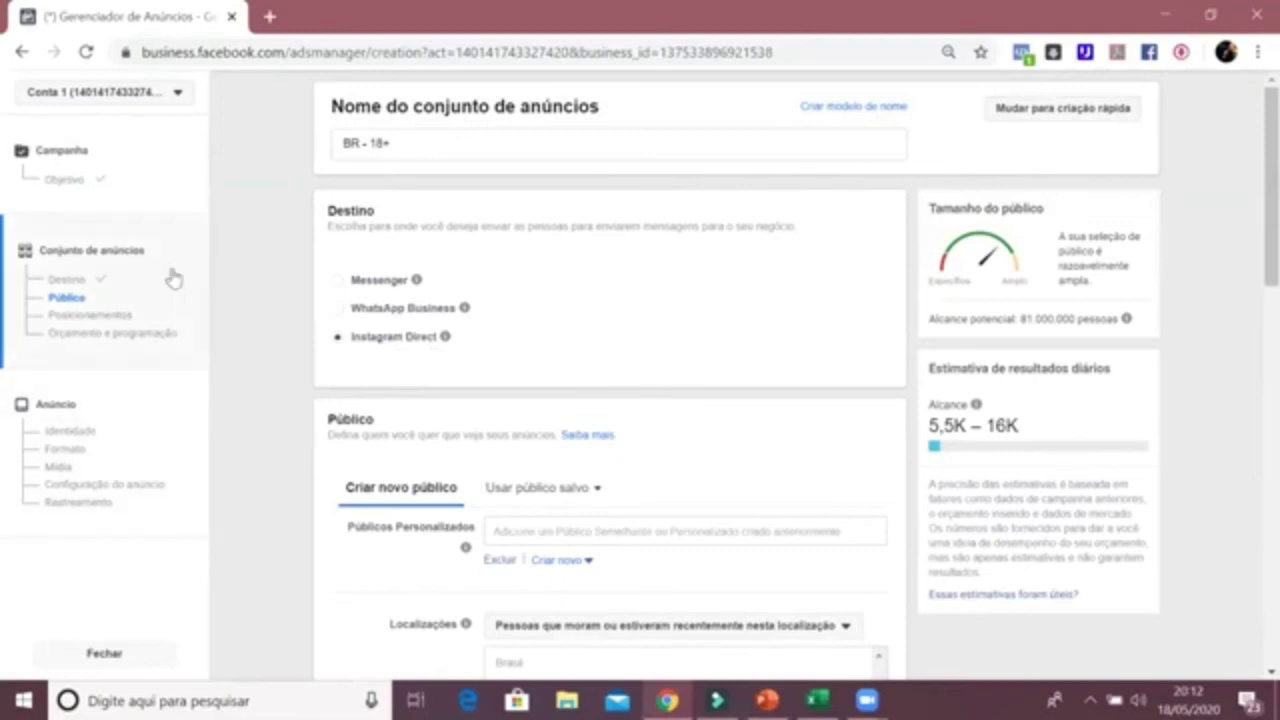
left_click(107, 176)
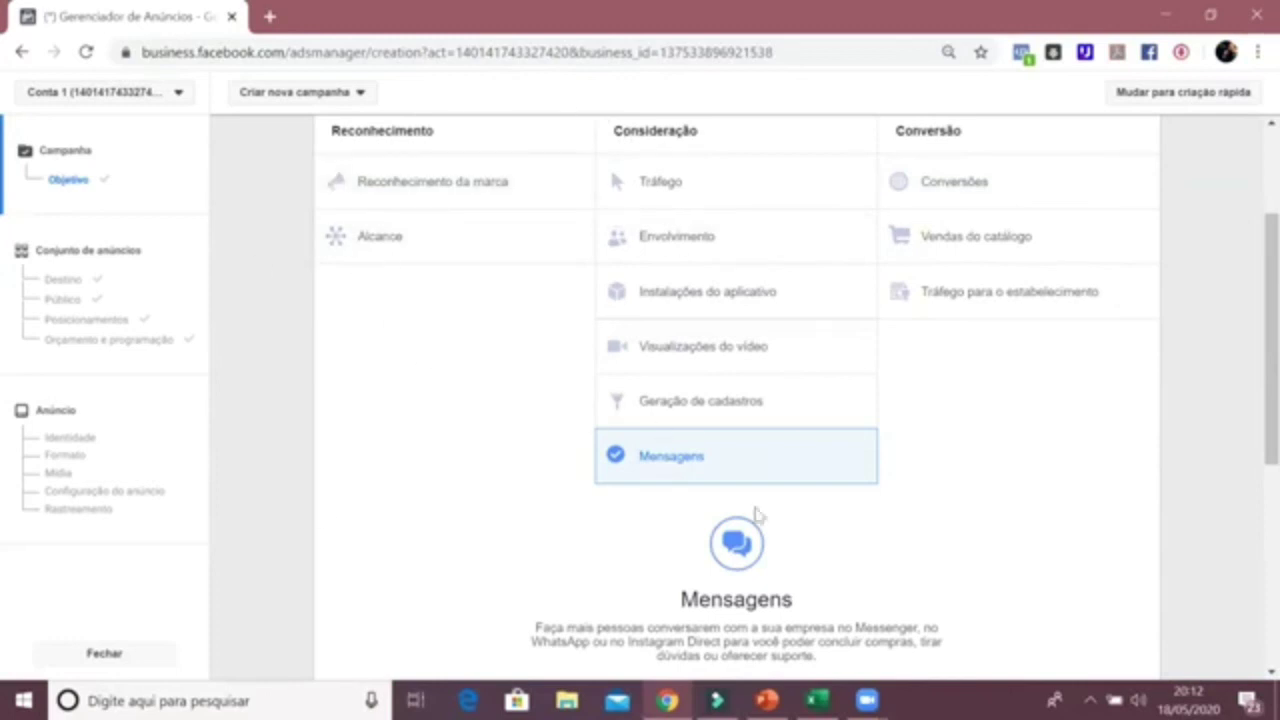
Step: Switch the campaign objective to Alcance and Tráfego para o estabelecimento in turn to compare them
scroll(757, 515, "up", 1)
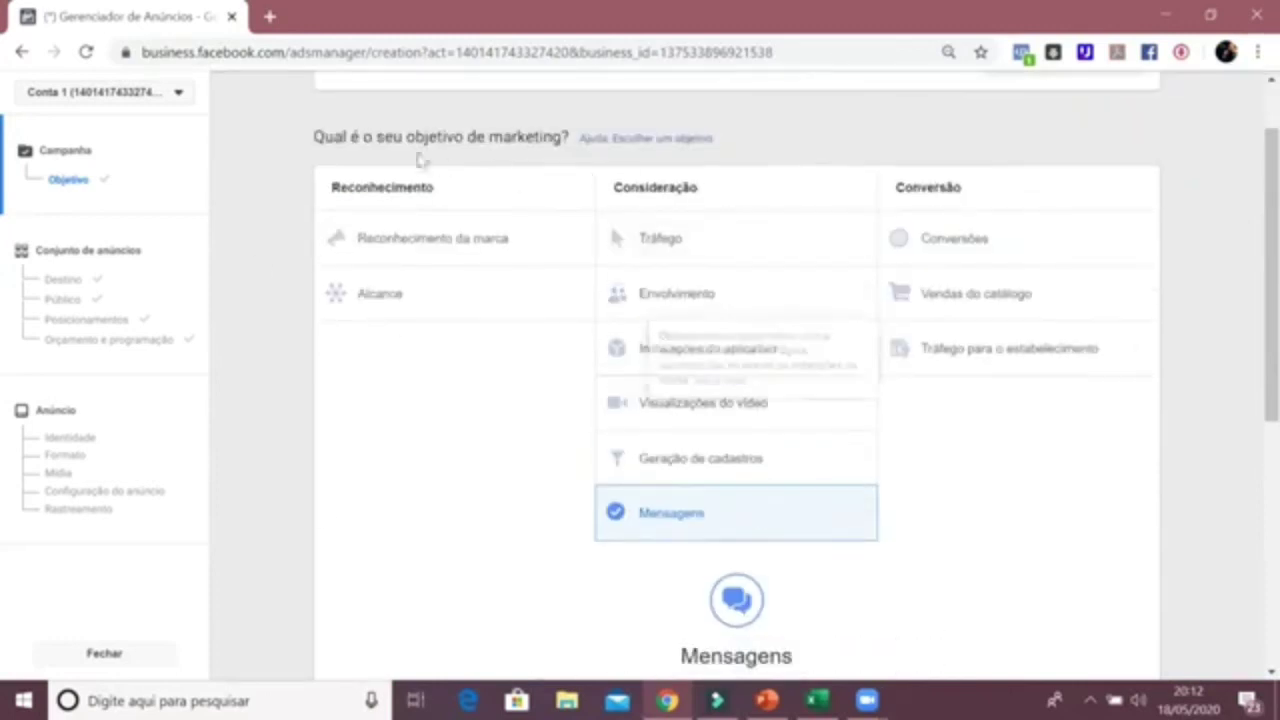
scroll(783, 429, "down", 1)
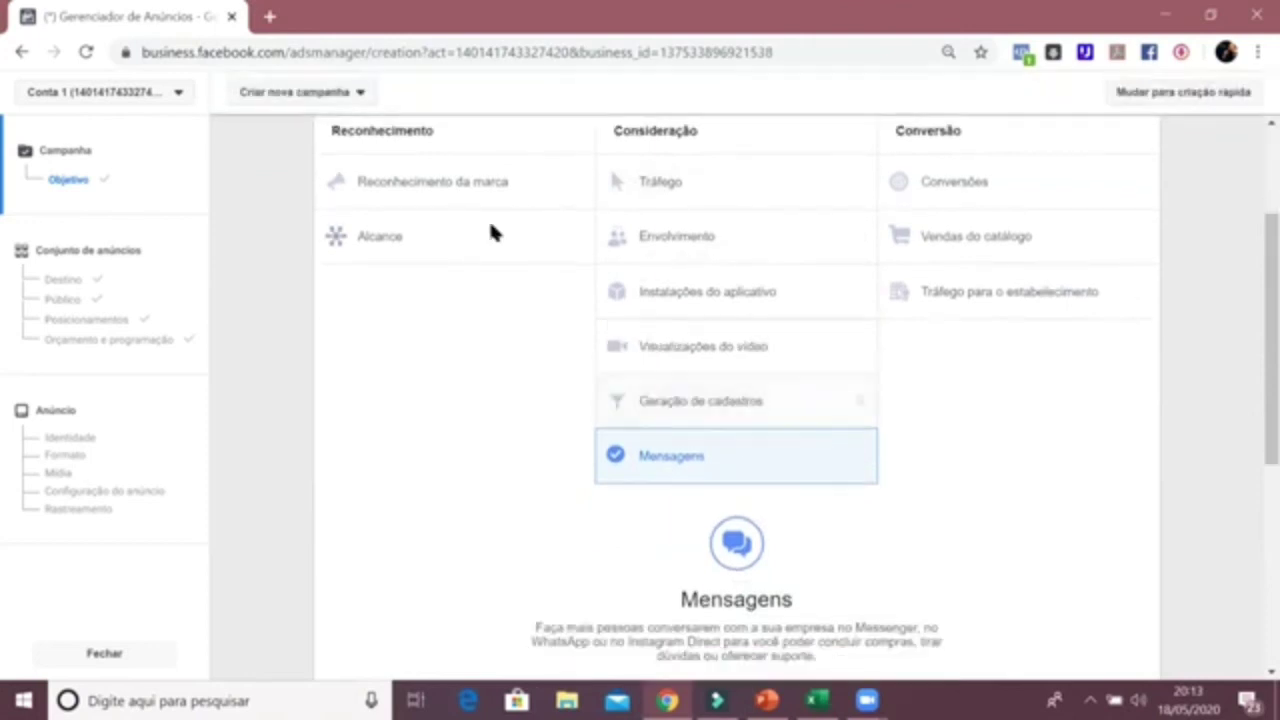
left_click(395, 238)
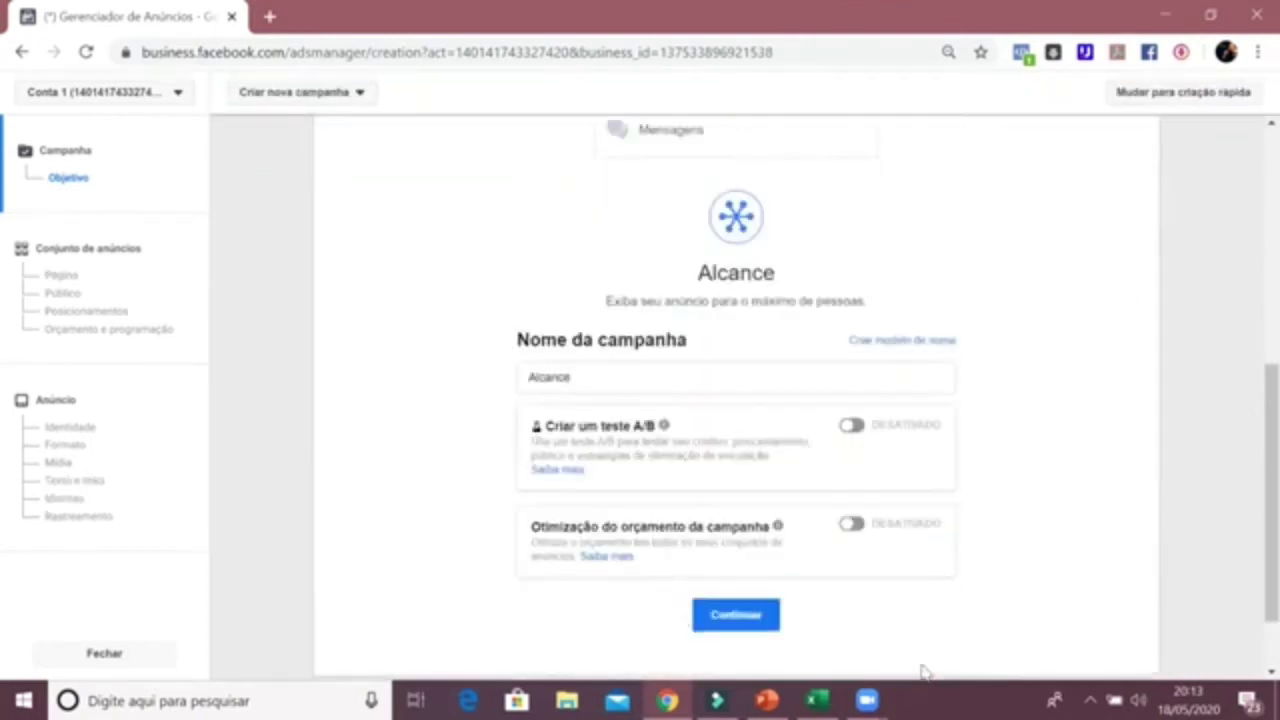
scroll(920, 671, "up", 6)
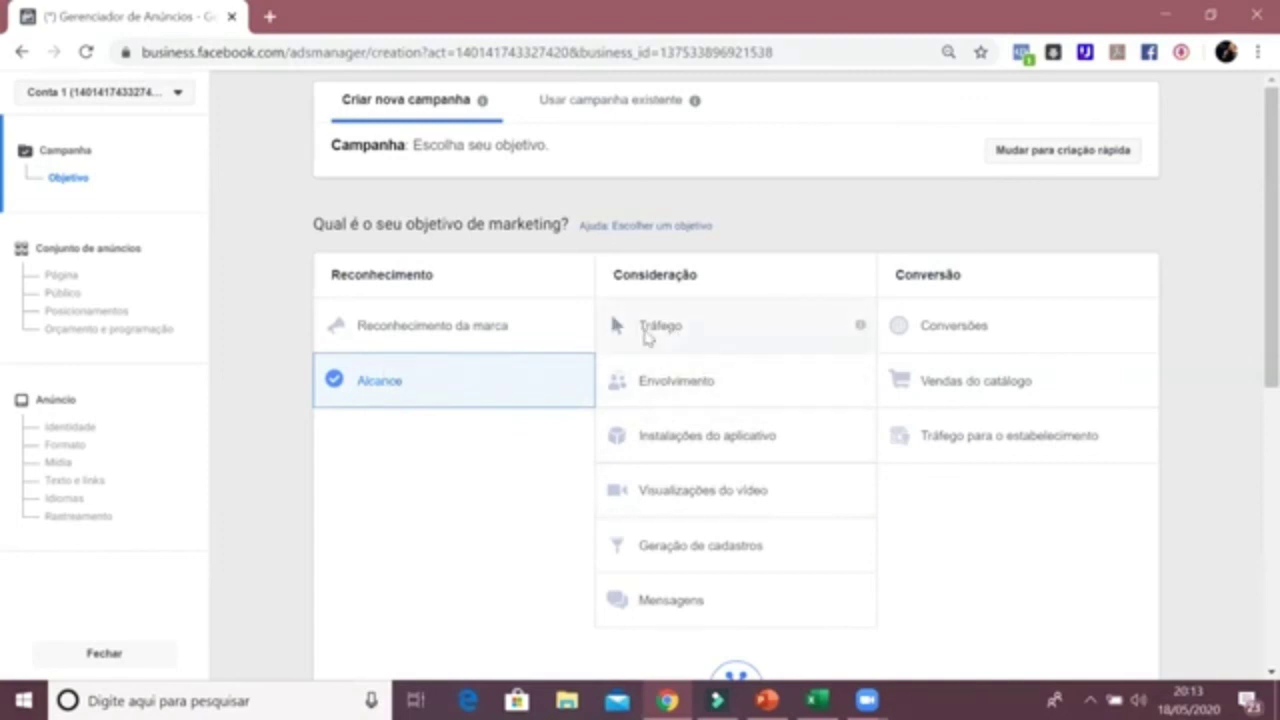
mouse_move(1139, 436)
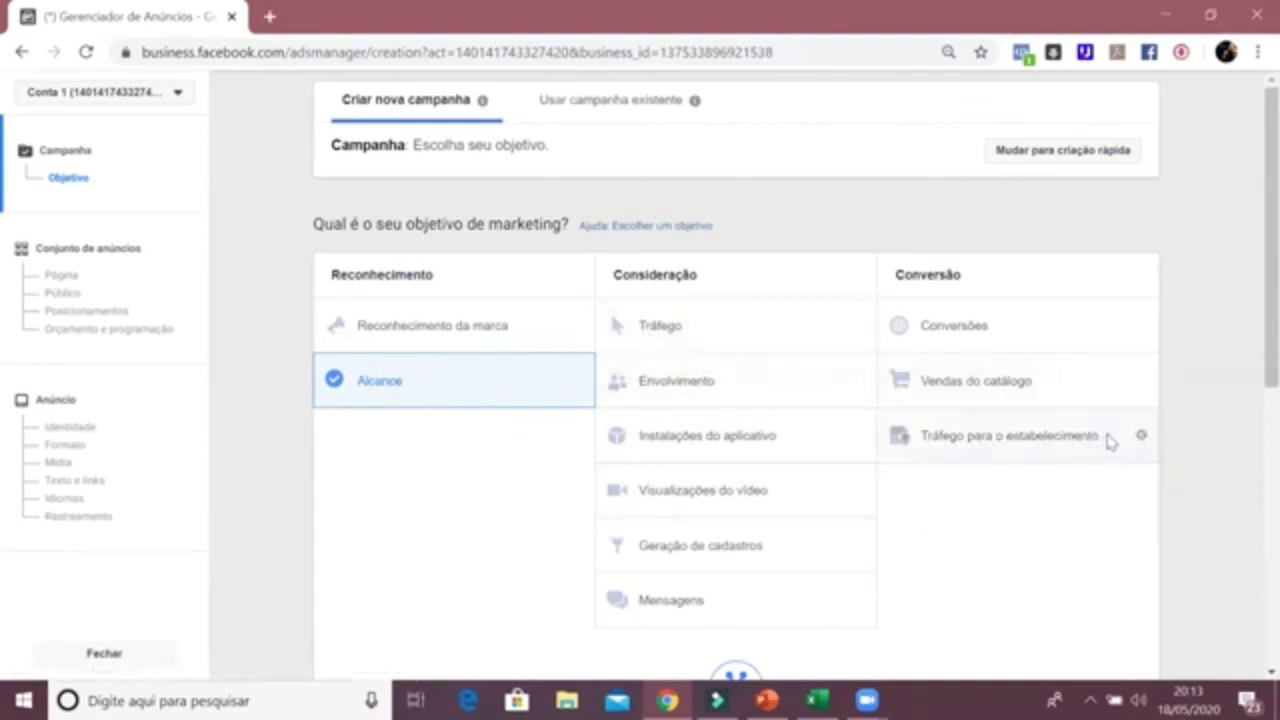
left_click(986, 448)
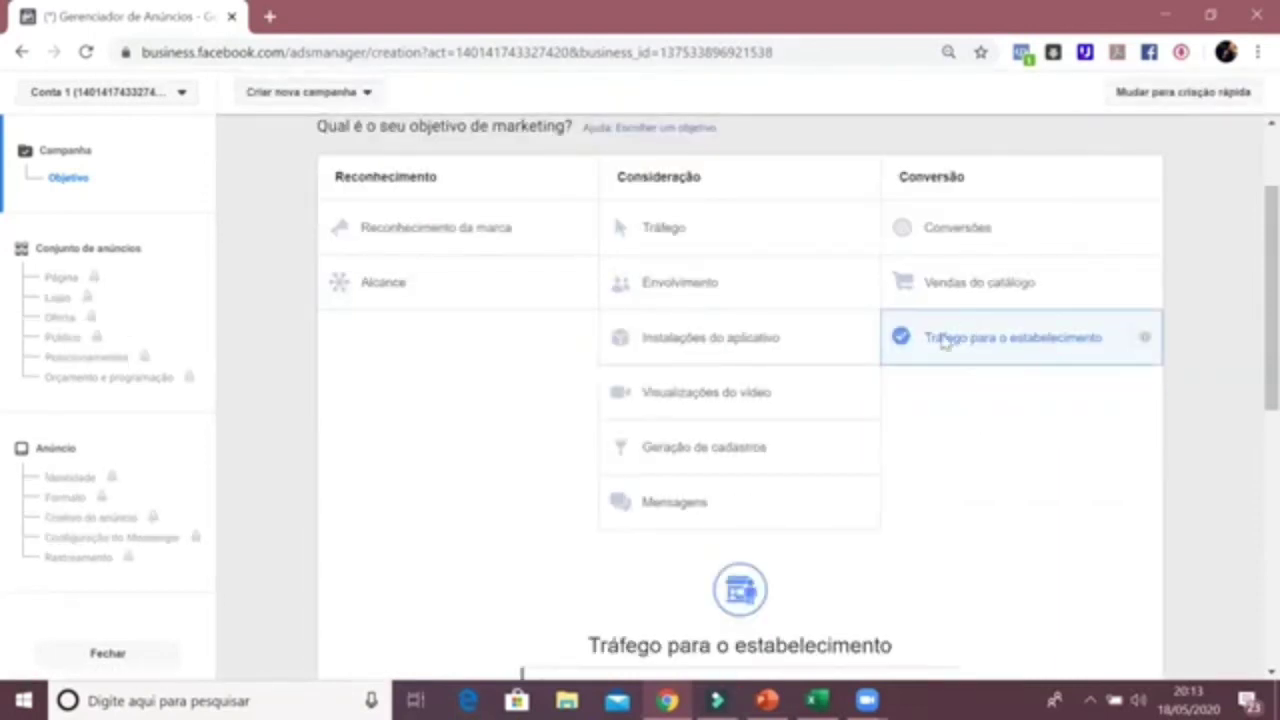